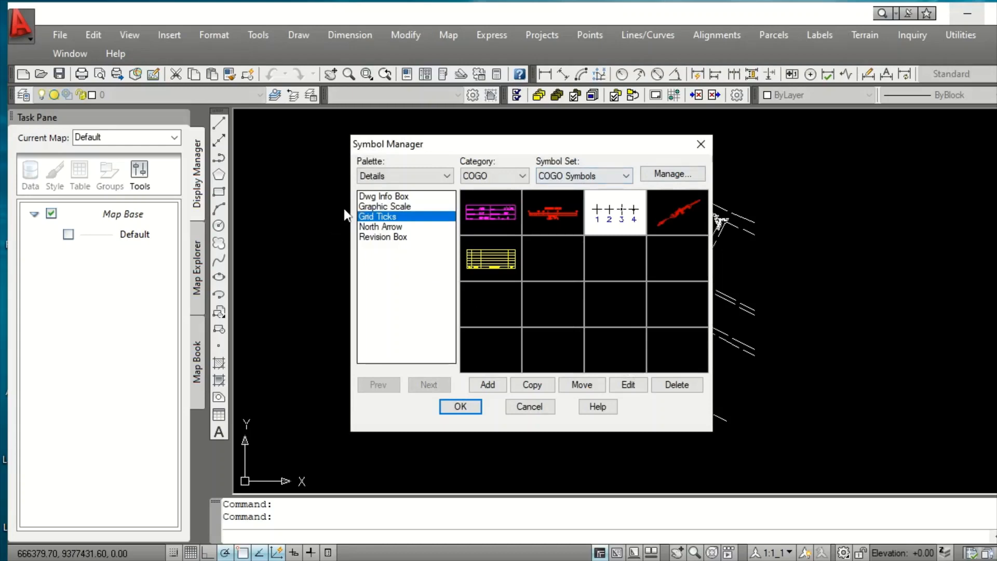
# - Look through the symbols in the Miscellaneous palette of the COGO category, including Handicap and Finished Grade
pyautogui.click(402, 176)
pyautogui.click(383, 212)
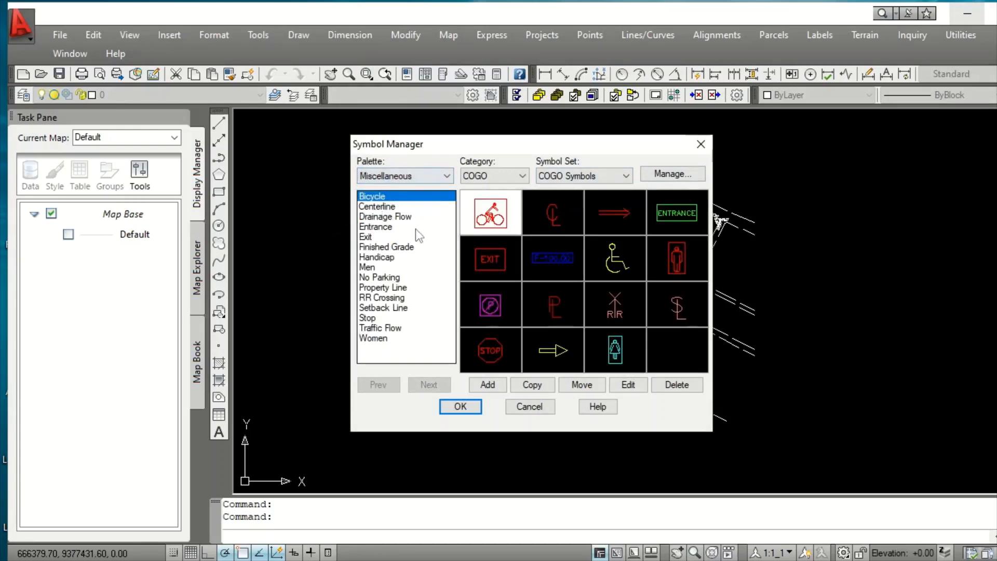
pyautogui.click(390, 258)
pyautogui.click(391, 248)
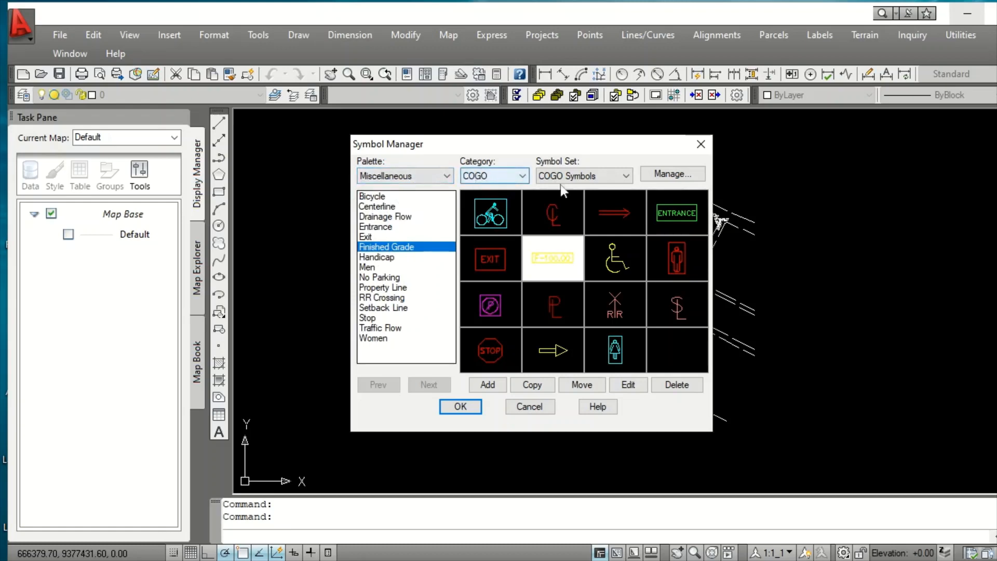
# - Switch the symbol palette to Details and accept the Grid Ticks symbol
pyautogui.click(426, 176)
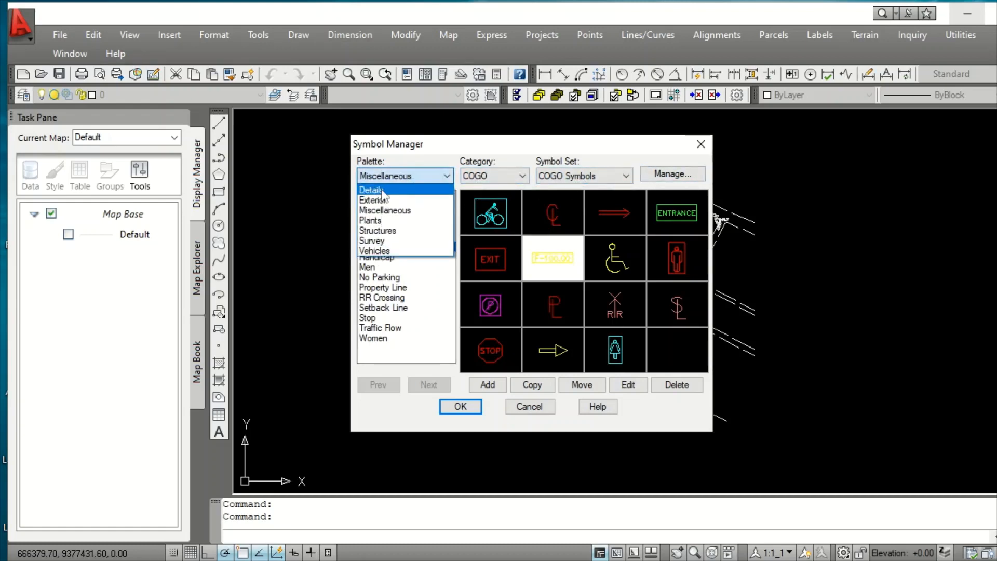
pyautogui.click(382, 191)
pyautogui.click(590, 201)
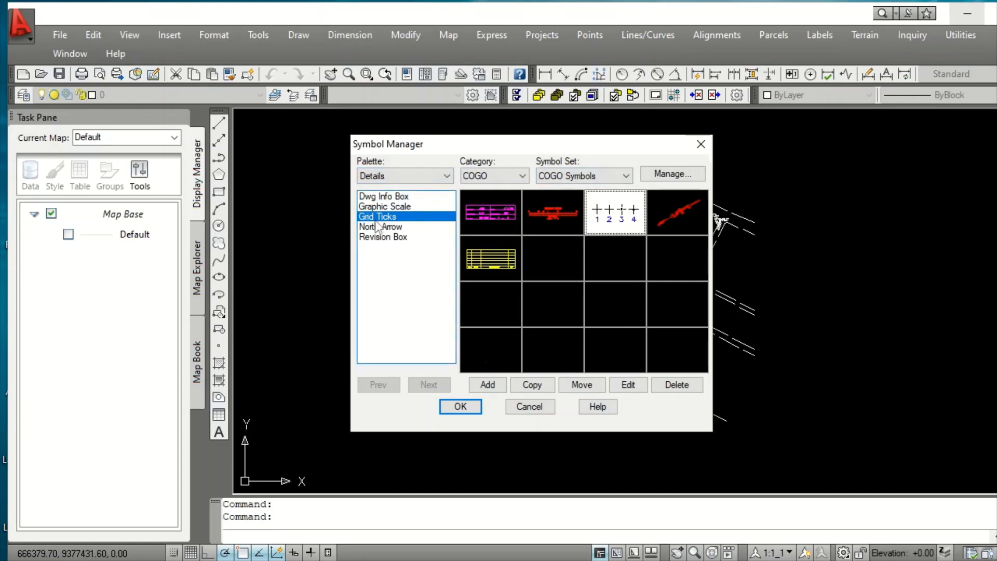
pyautogui.click(460, 407)
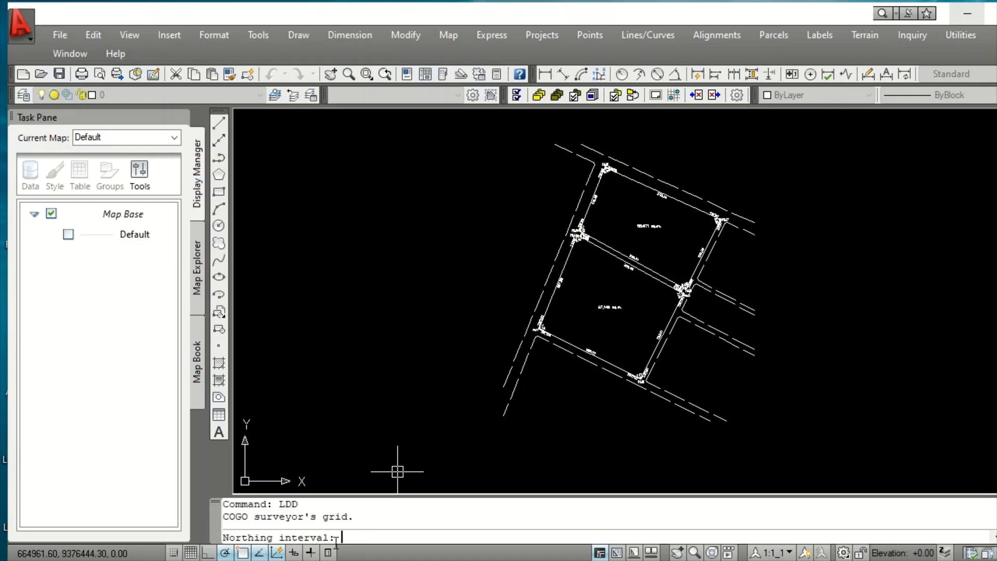
# - Set the surveyor's grid northing and easting intervals to 100 and define a rectangular grid area enclosing both parcels and their roads
pyautogui.write('100')
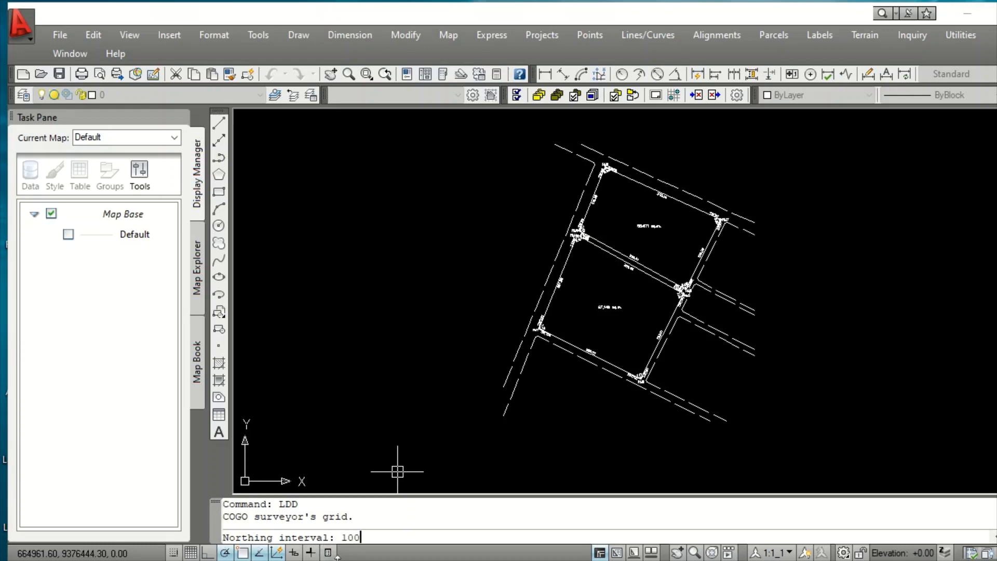
pyautogui.press('Return')
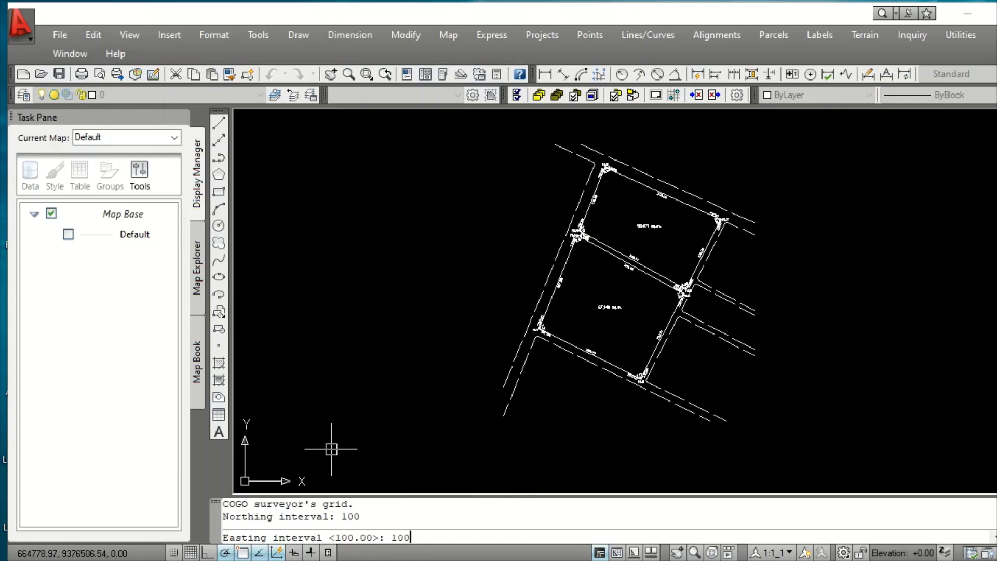
pyautogui.press('Return')
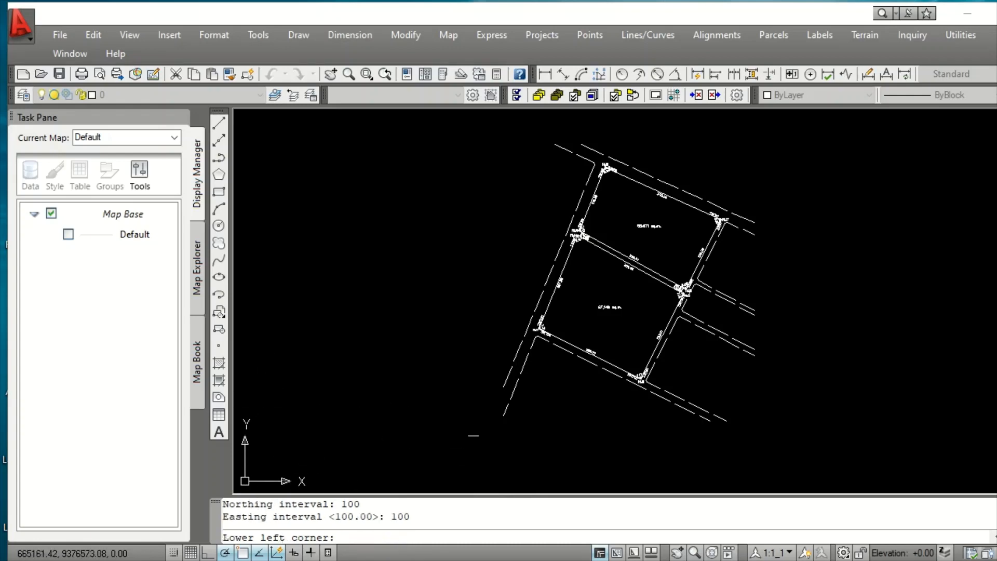
pyautogui.scroll(-3, 535, 300)
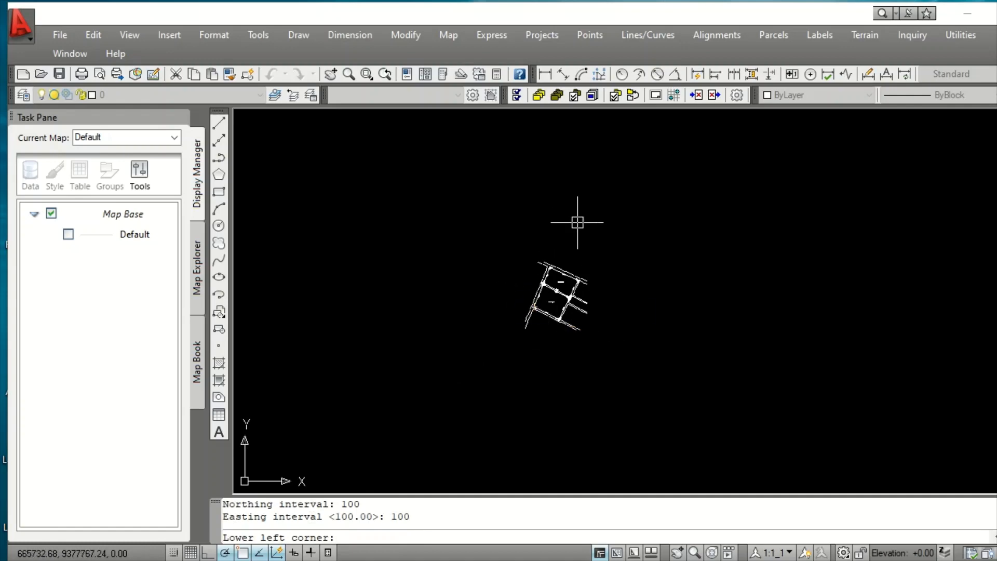
pyautogui.scroll(1, 512, 349)
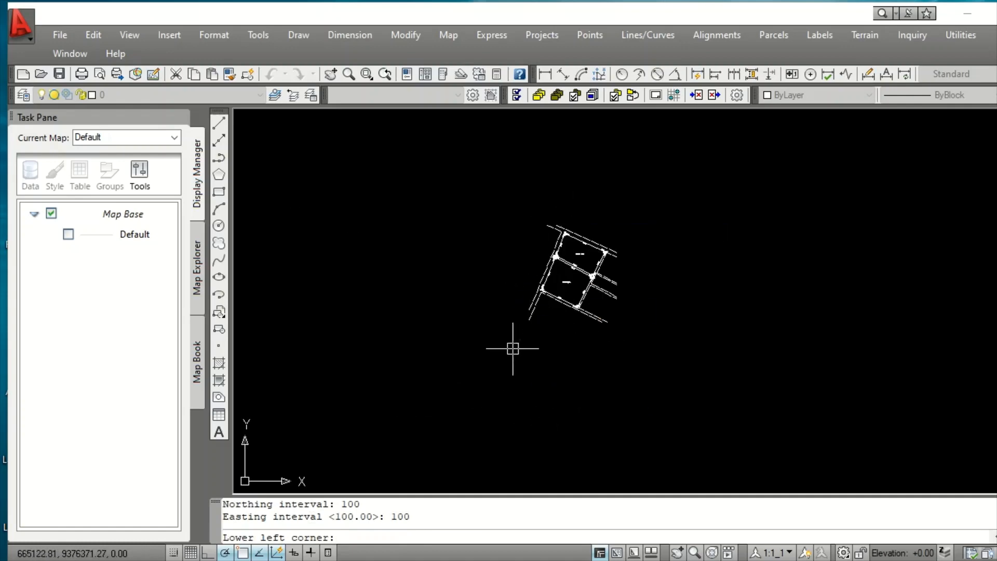
pyautogui.click(510, 352)
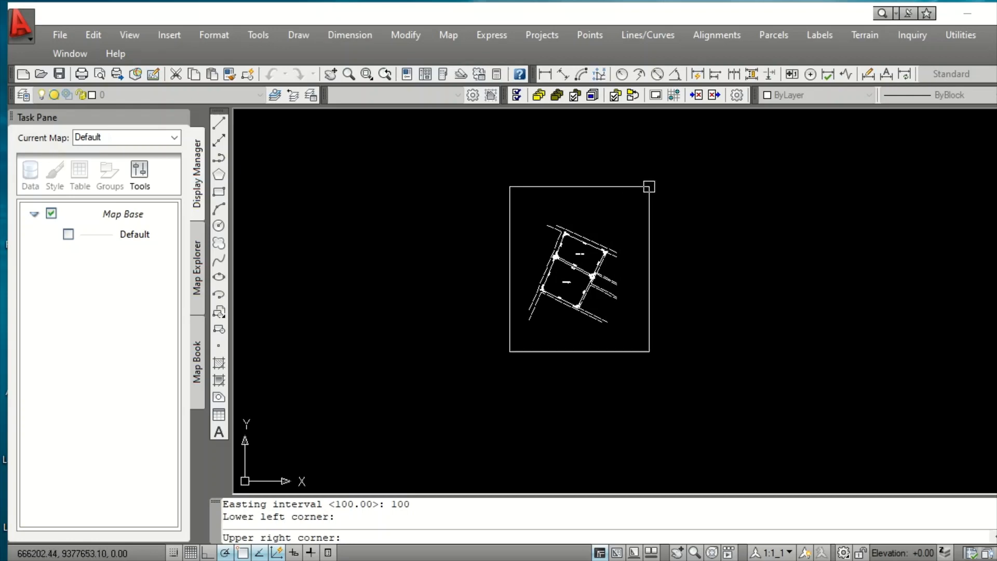
pyautogui.click(649, 187)
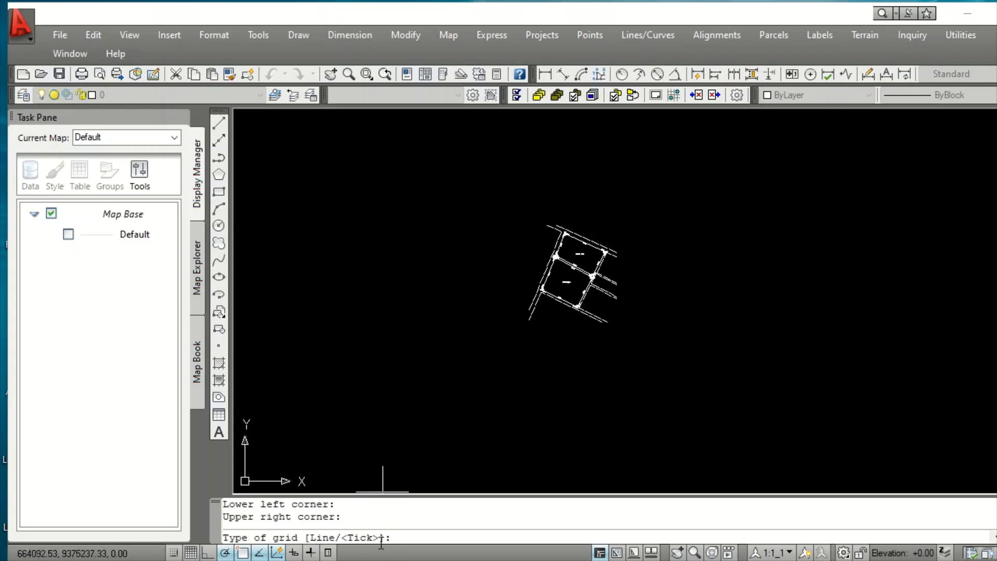
# - Generate the surveyor's grid as ticks using tick mark type 1 and the default 6000 mm tick size
pyautogui.write('t')
pyautogui.press('Return')
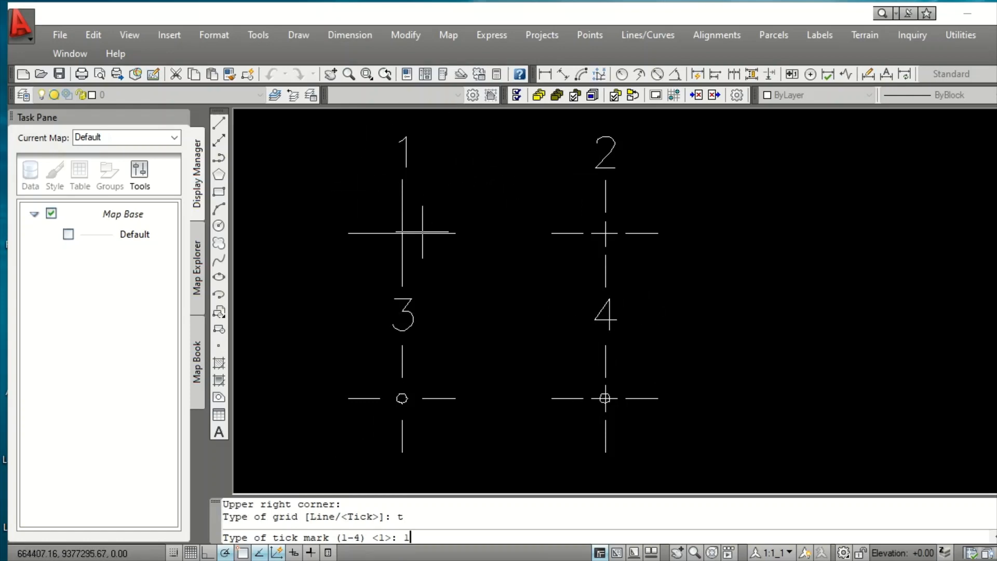
pyautogui.press('Return')
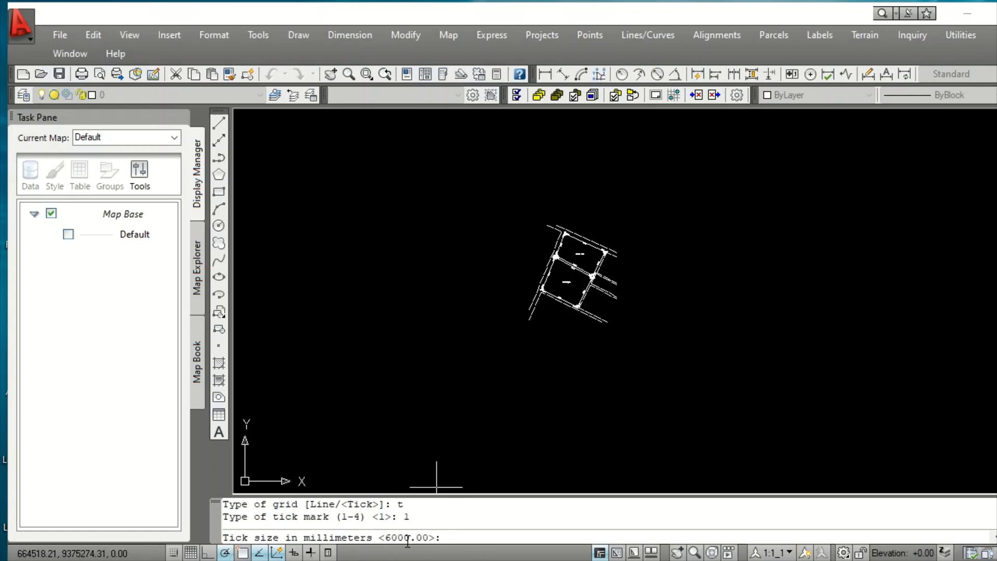
pyautogui.press('Return')
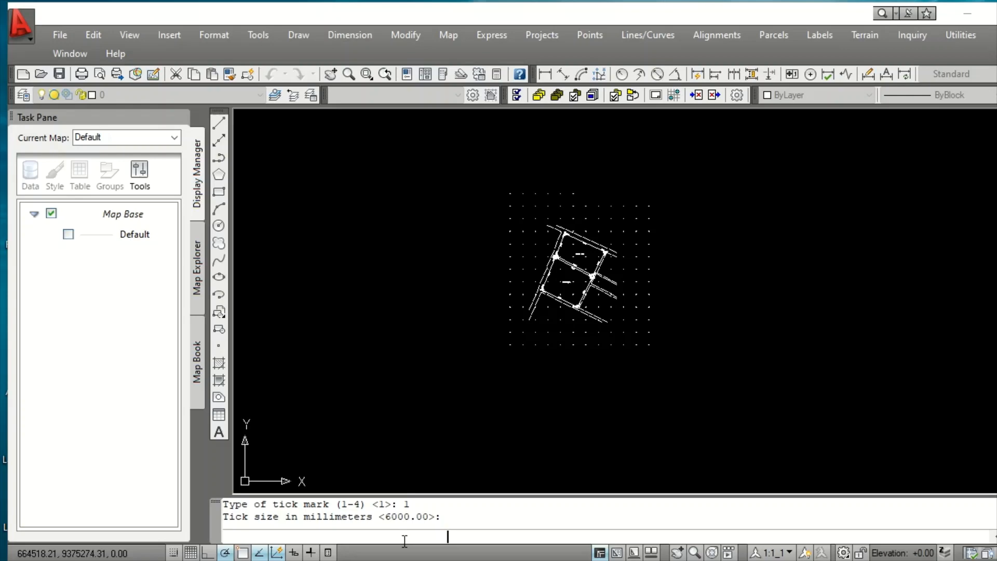
pyautogui.press('Return')
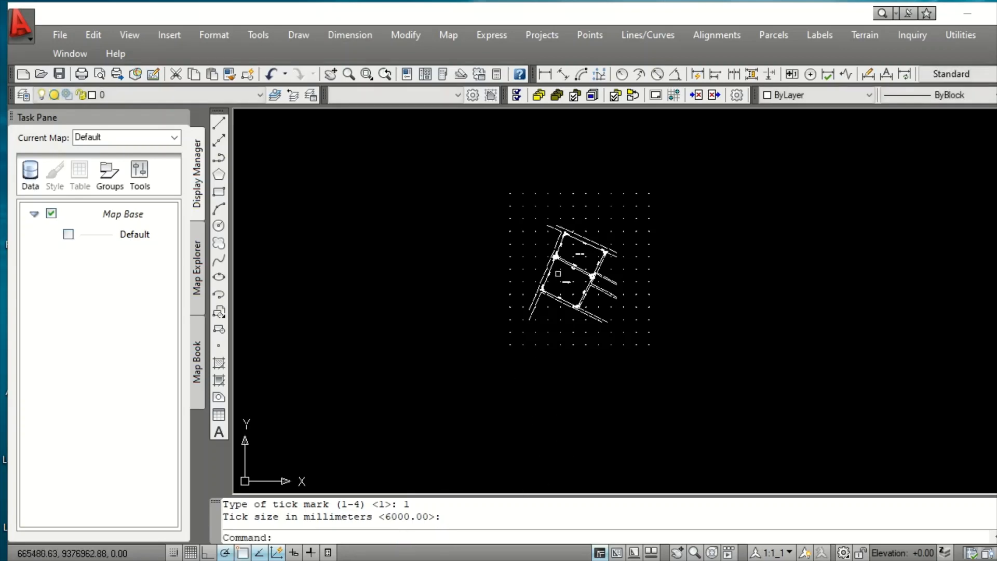
# - Examine the size and spacing of the placed grid ticks around the parcels
pyautogui.scroll(4, 590, 204)
pyautogui.scroll(6, 585, 226)
pyautogui.scroll(6, 539, 305)
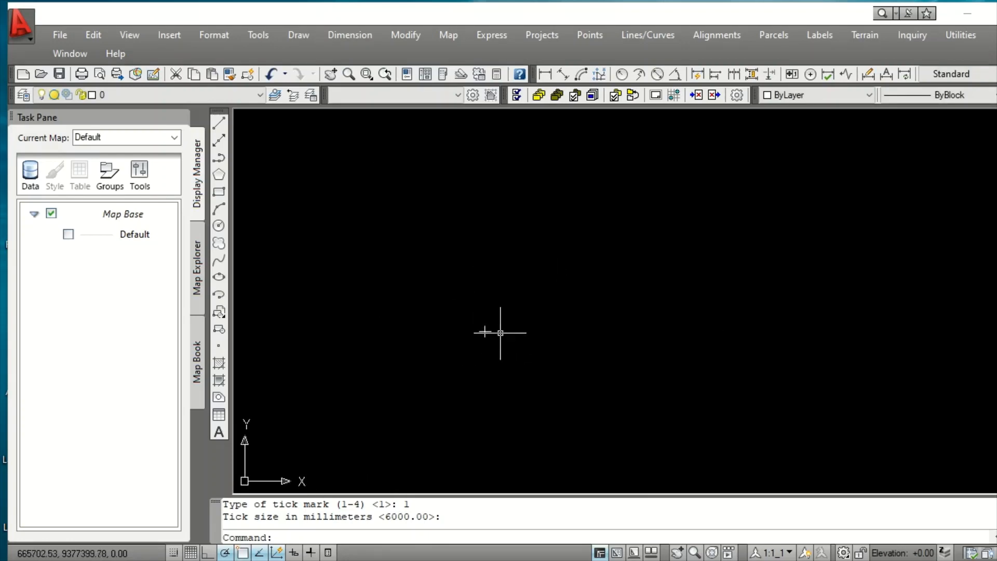
pyautogui.scroll(-10, 741, 235)
pyautogui.scroll(-4, 753, 210)
pyautogui.scroll(12, 663, 296)
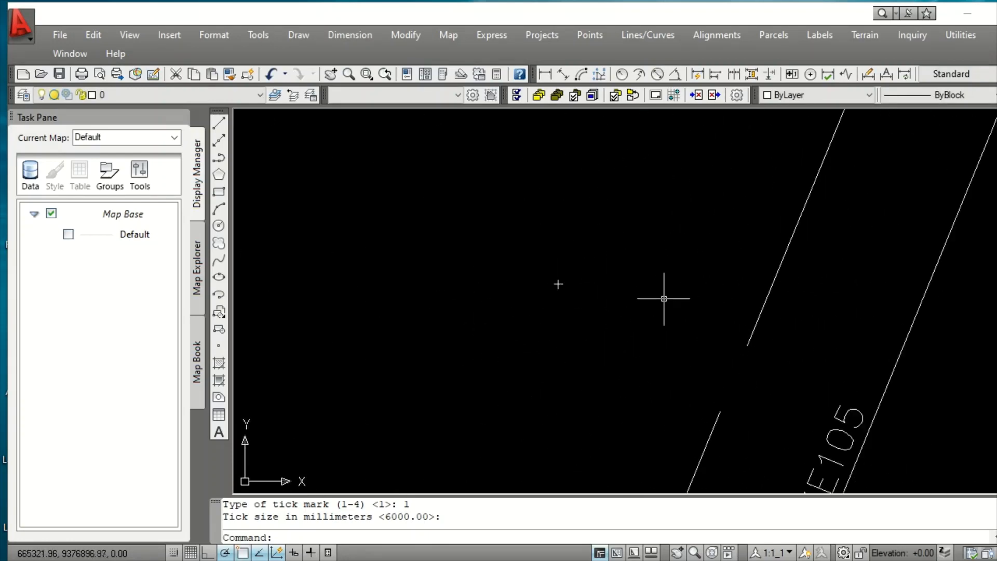
pyautogui.scroll(-8, 635, 279)
pyautogui.scroll(5, 708, 223)
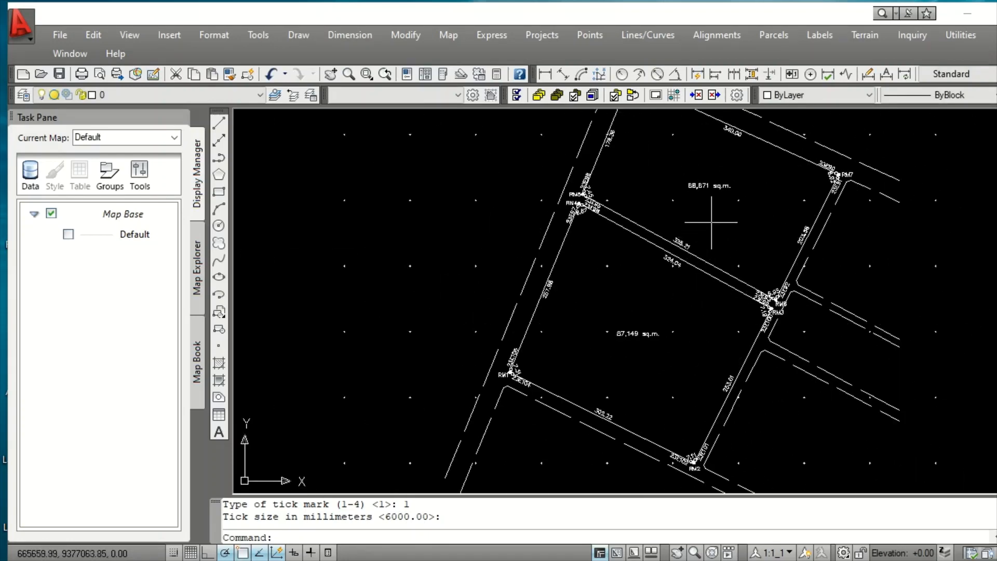
pyautogui.scroll(3, 776, 154)
pyautogui.scroll(-10, 708, 227)
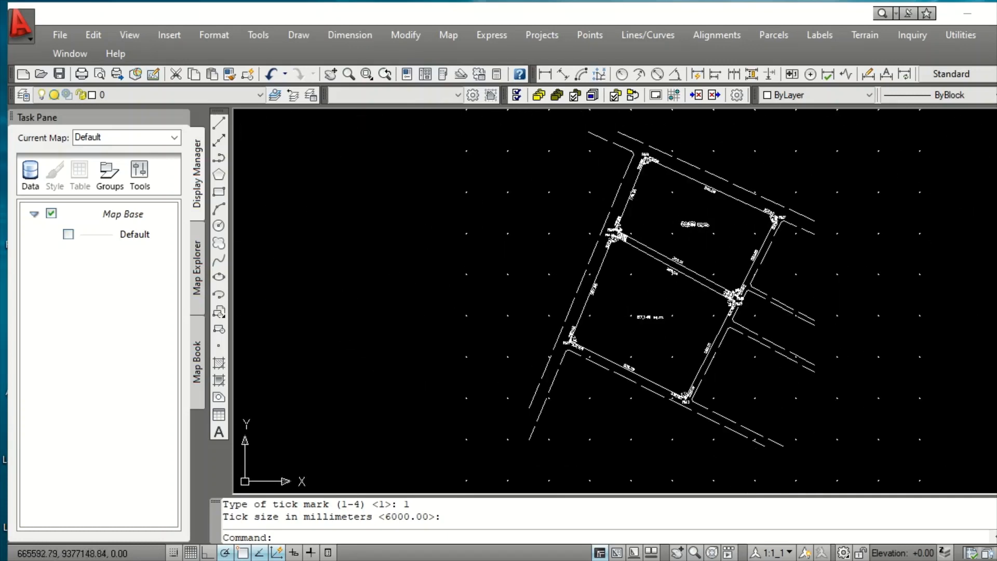
pyautogui.scroll(-3, 576, 187)
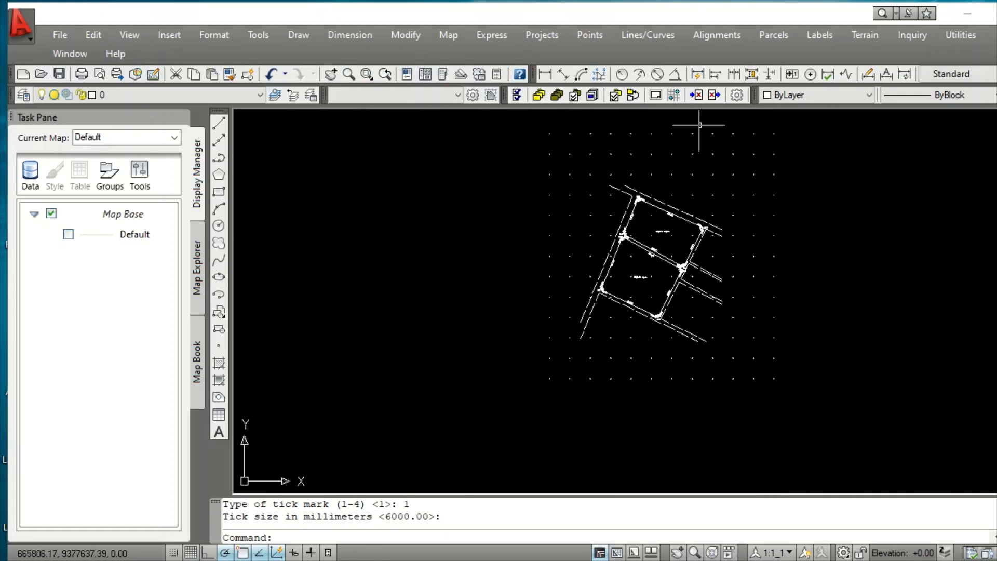
# - Undo the 6000 mm tick grid and restart the Grid Ticks symbol from the Symbol Manager
pyautogui.click(267, 76)
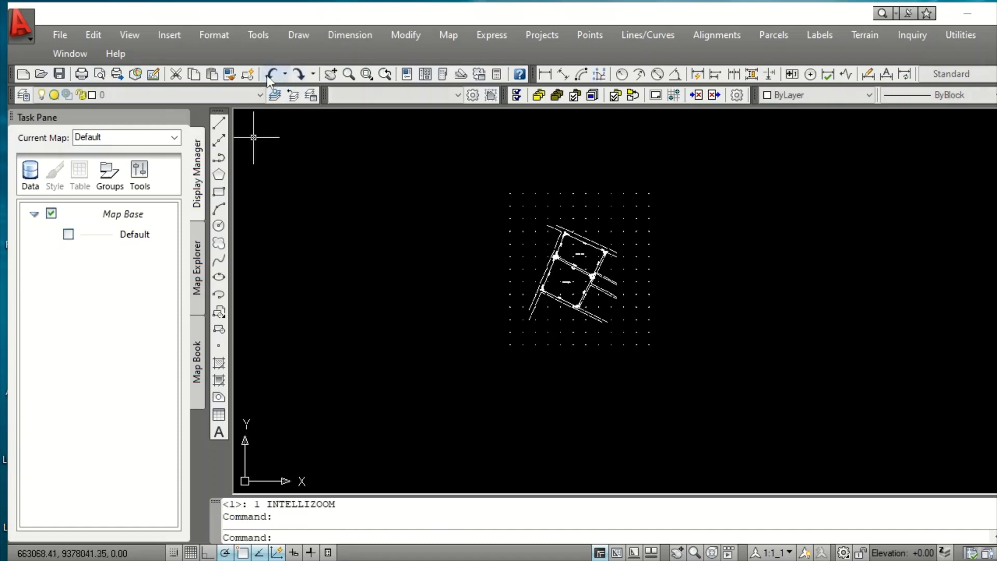
pyautogui.click(960, 35)
pyautogui.click(966, 157)
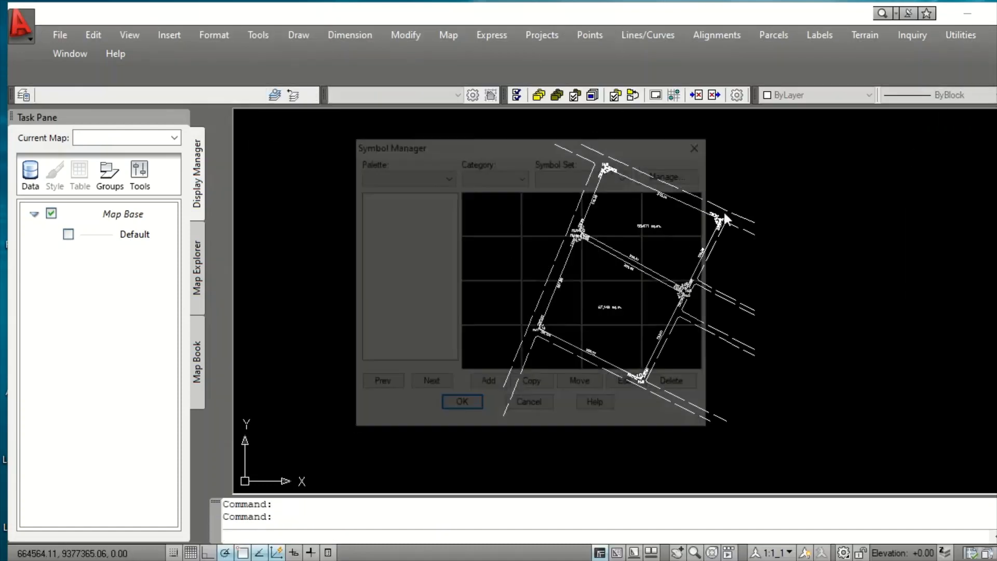
pyautogui.click(460, 406)
# - Set both the northing and easting intervals to 100 and define a new grid area around the two parcels
pyautogui.write('1')
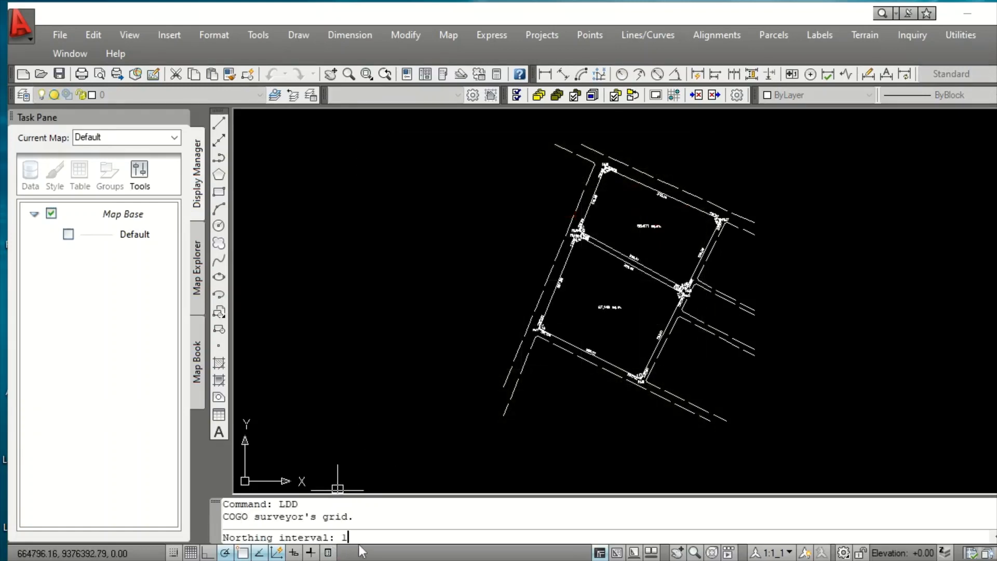
pyautogui.write('00')
pyautogui.press('Return')
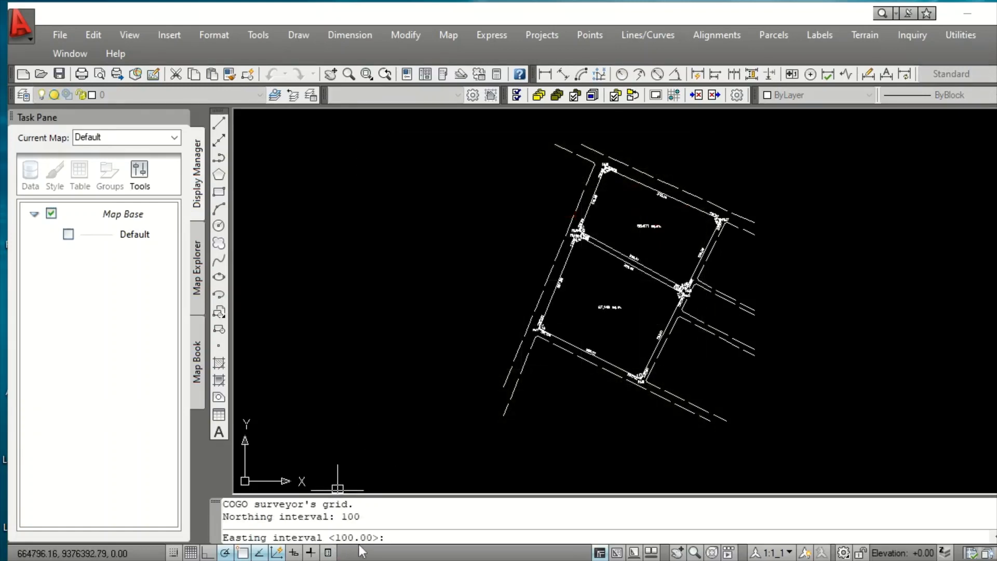
pyautogui.press('Return')
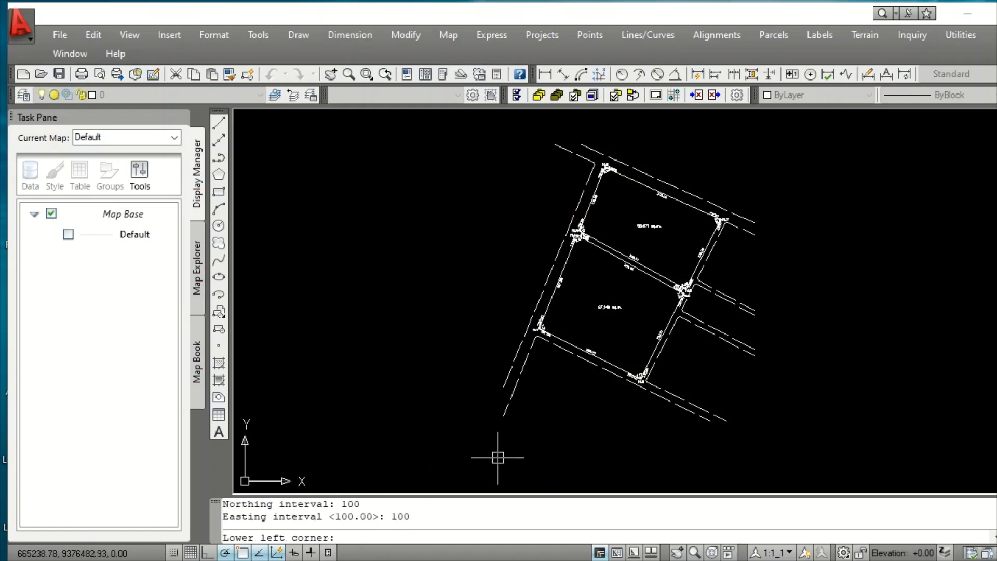
pyautogui.scroll(-4, 492, 385)
pyautogui.click(491, 402)
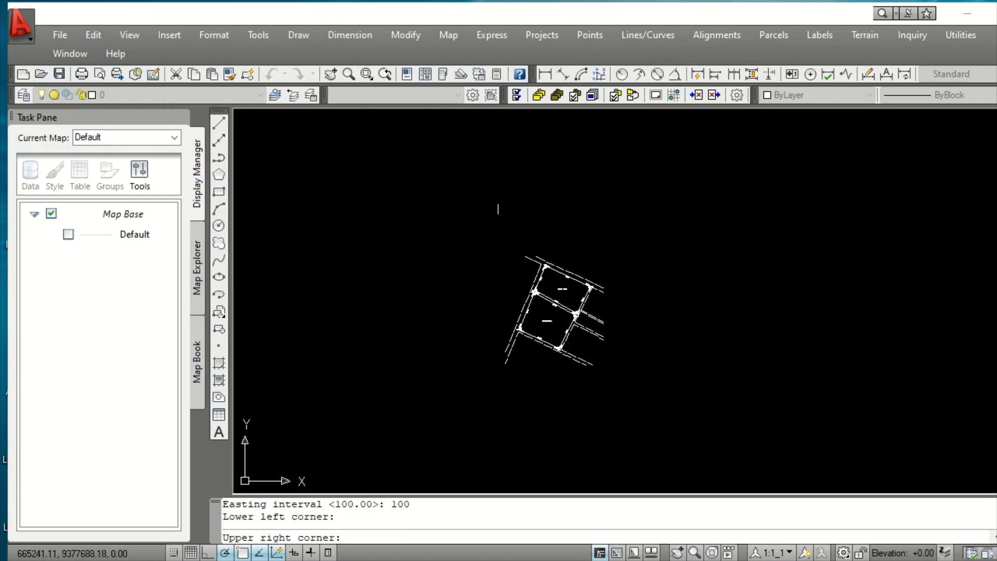
pyautogui.click(628, 221)
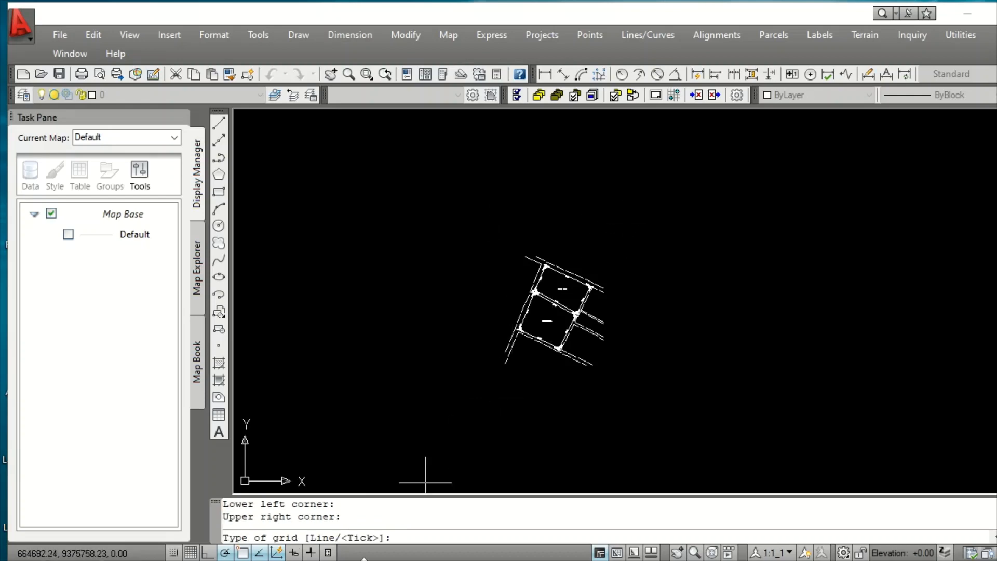
# - Generate the grid as ticks with tick mark type 1 and a tick size of 10000 mm
pyautogui.write('t')
pyautogui.press('Return')
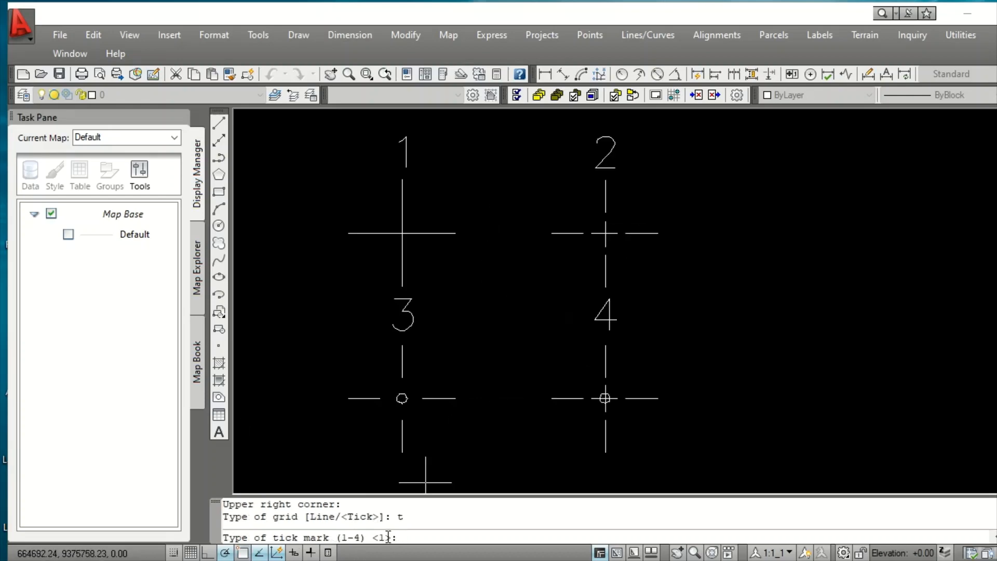
pyautogui.write('1')
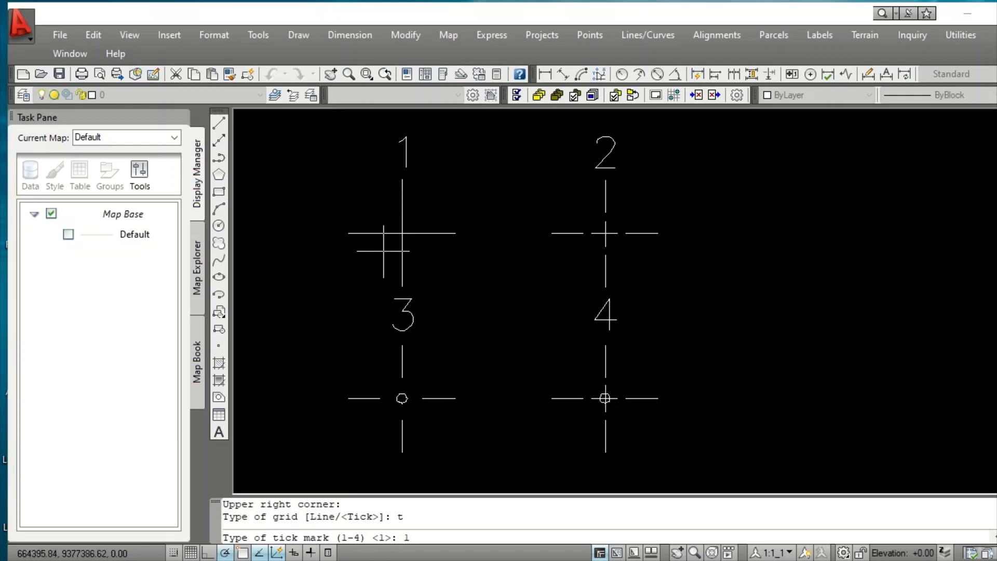
pyautogui.press('Return')
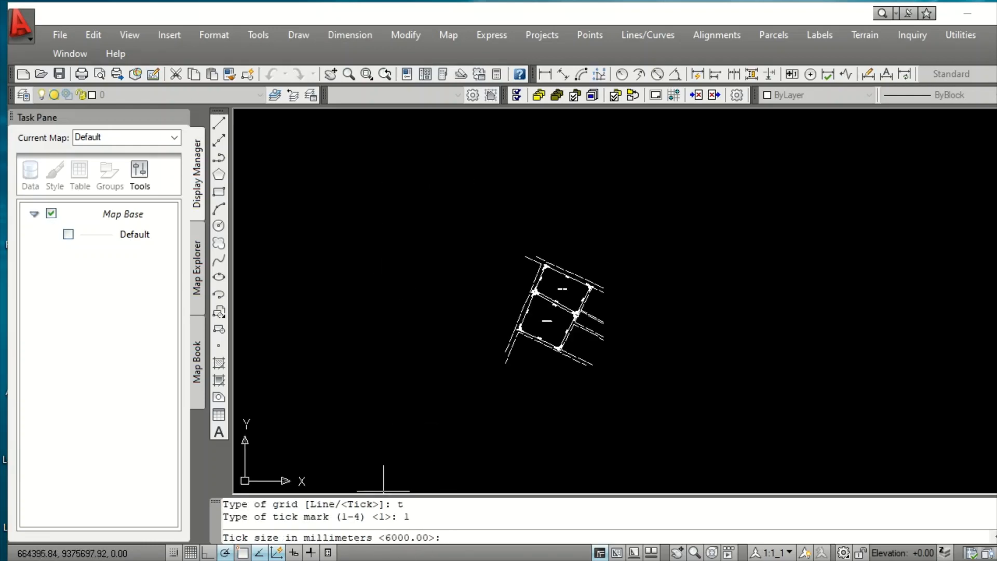
pyautogui.write('10000')
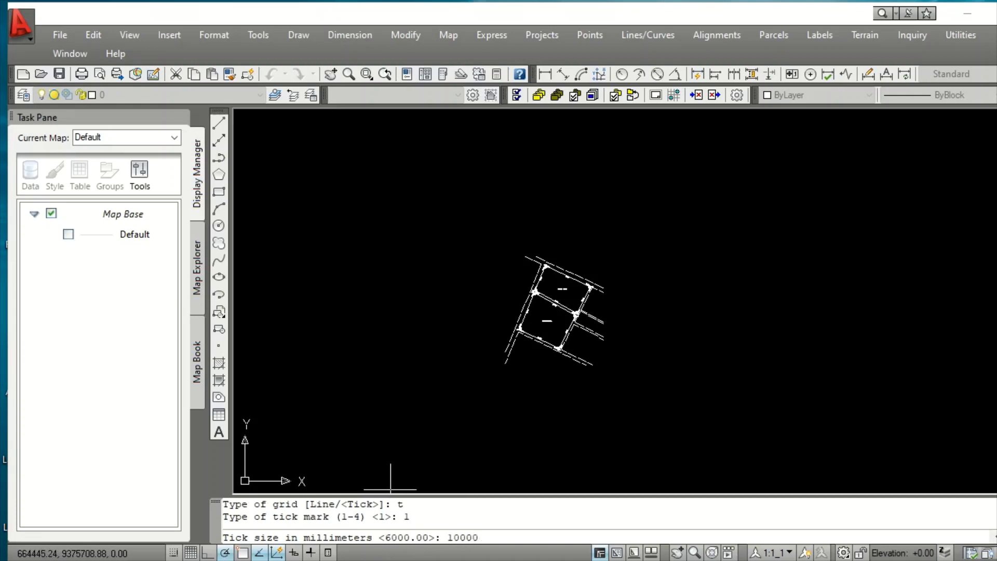
pyautogui.press('Return')
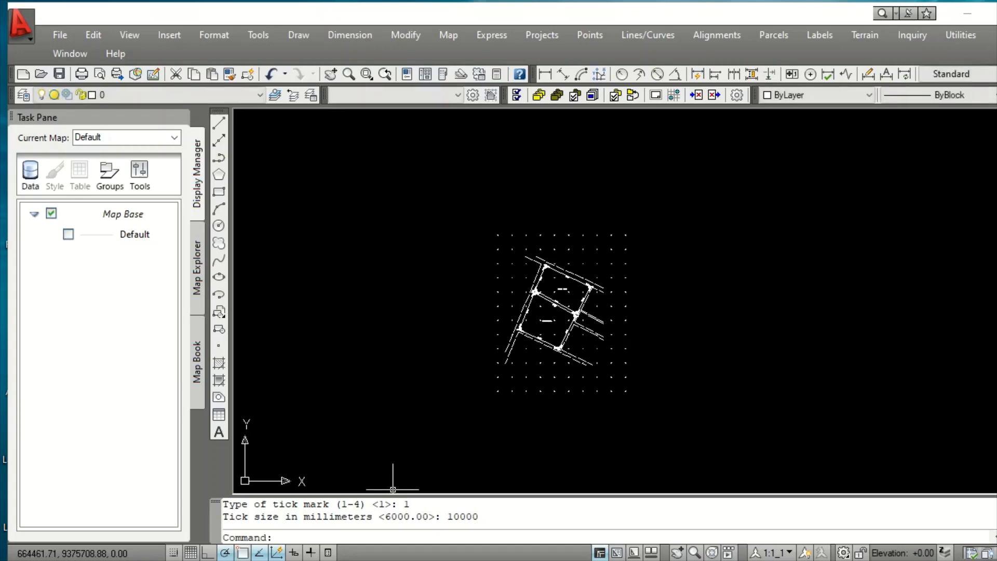
# - Start a rectangle near the grid's upper-left ticks and enable all object snap modes in the drafting settings
pyautogui.scroll(6, 520, 254)
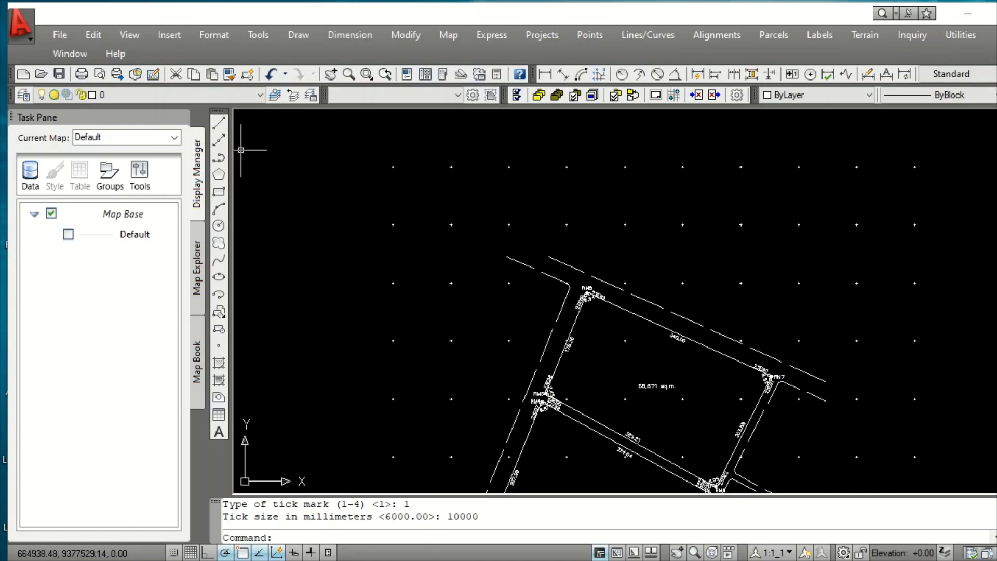
pyautogui.click(219, 196)
pyautogui.scroll(-3, 574, 216)
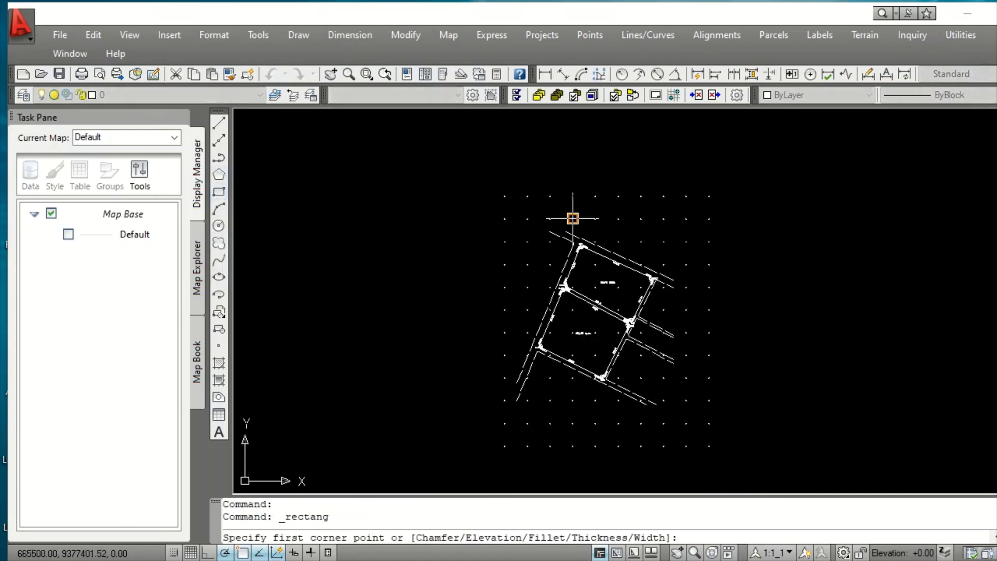
pyautogui.scroll(2, 574, 213)
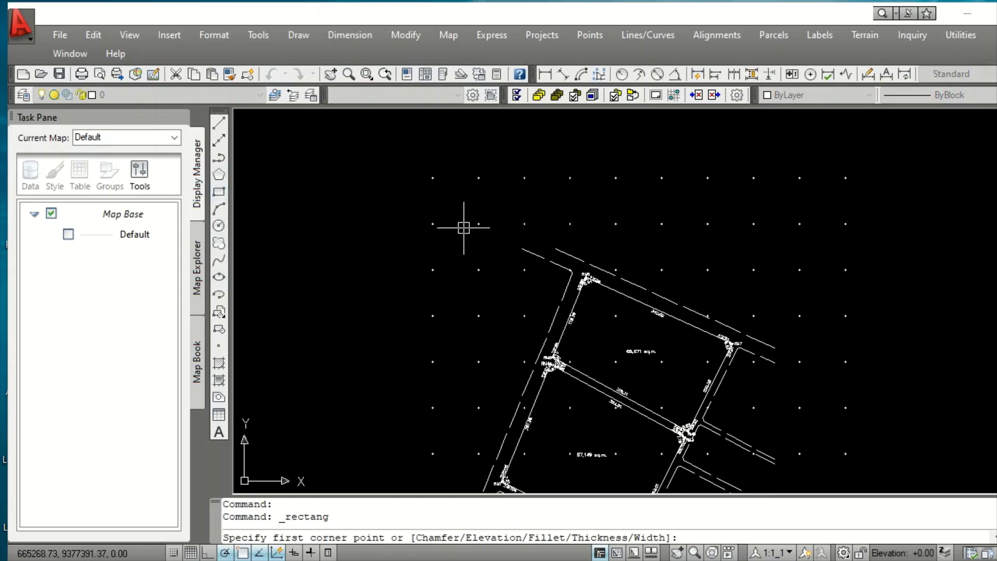
pyautogui.scroll(4, 478, 221)
pyautogui.scroll(5, 478, 221)
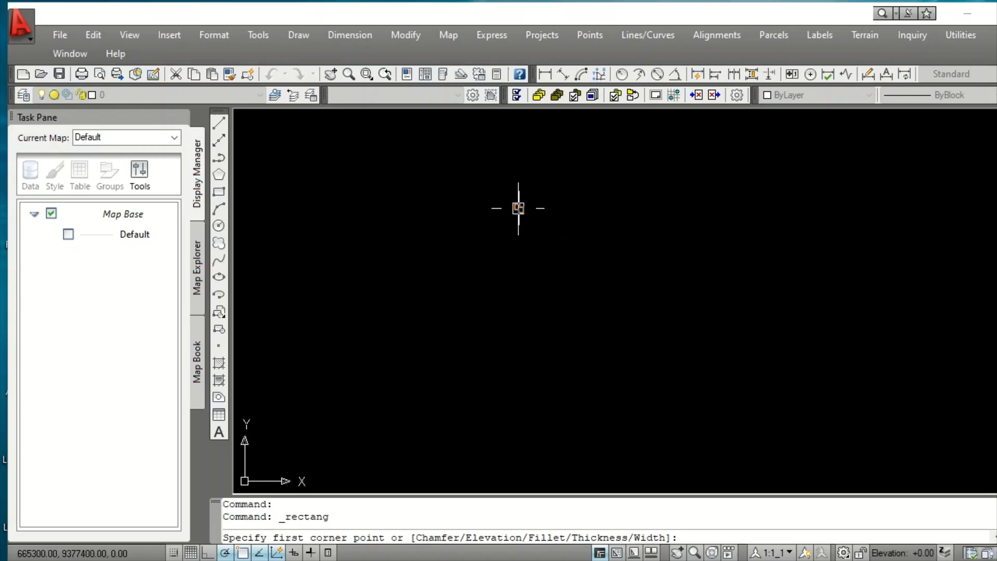
pyautogui.rightClick(277, 554)
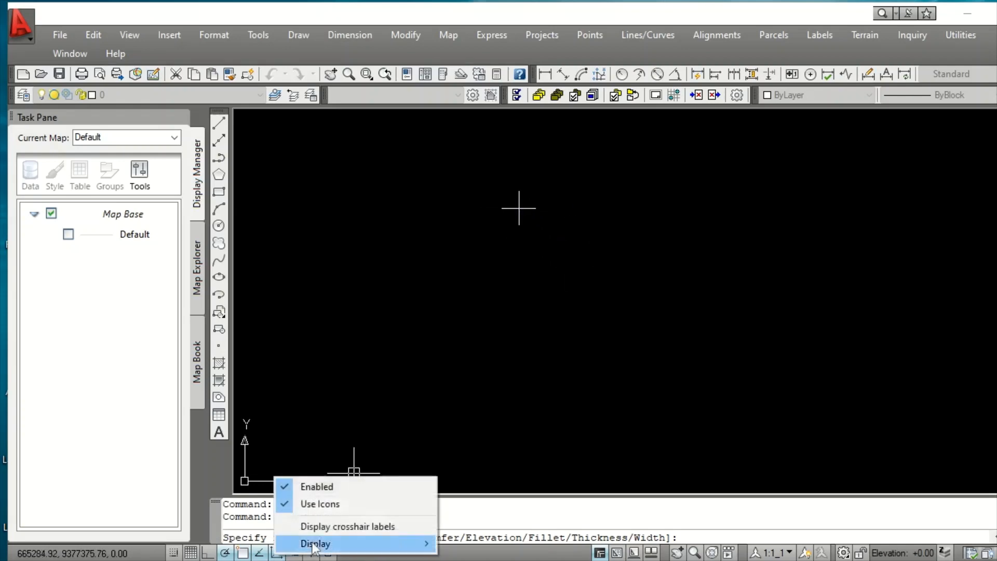
pyautogui.moveTo(317, 543)
pyautogui.rightClick(259, 554)
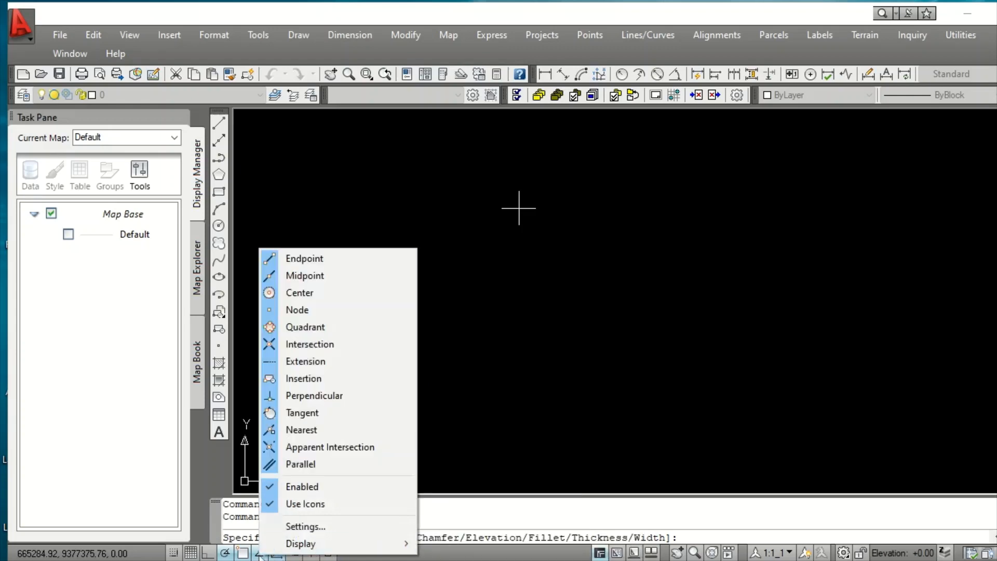
pyautogui.click(308, 527)
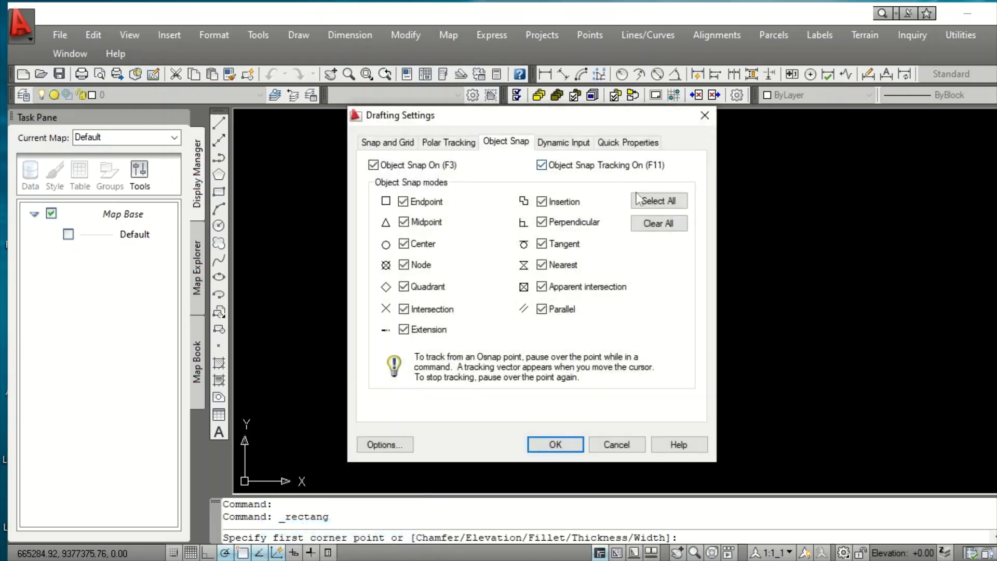
pyautogui.click(657, 201)
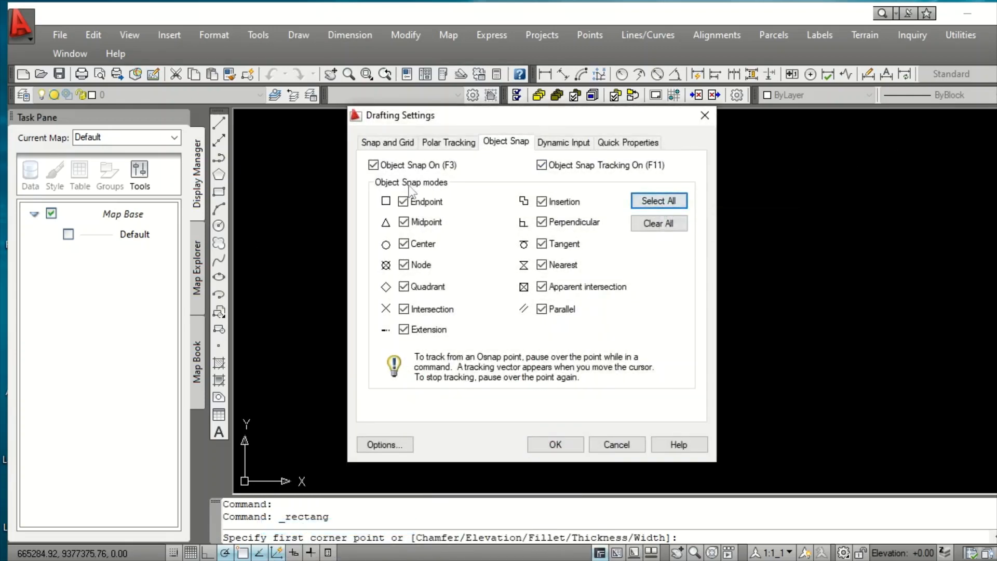
pyautogui.click(555, 448)
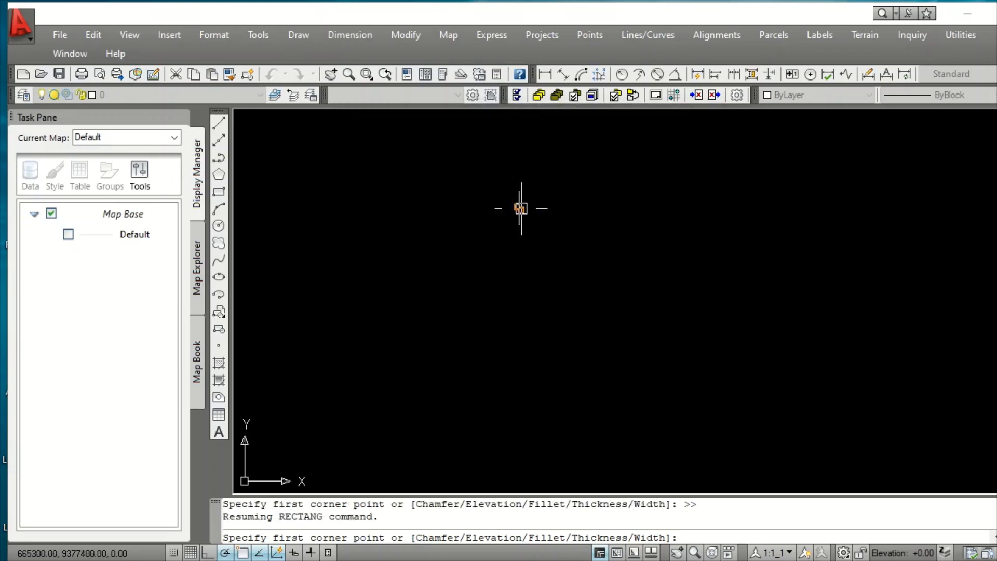
# - Draw the rectangle around the parcels from the grid tick at 665300, 9377400 to the tick at 666000, 9376500
pyautogui.click(521, 209)
pyautogui.scroll(-5, 535, 239)
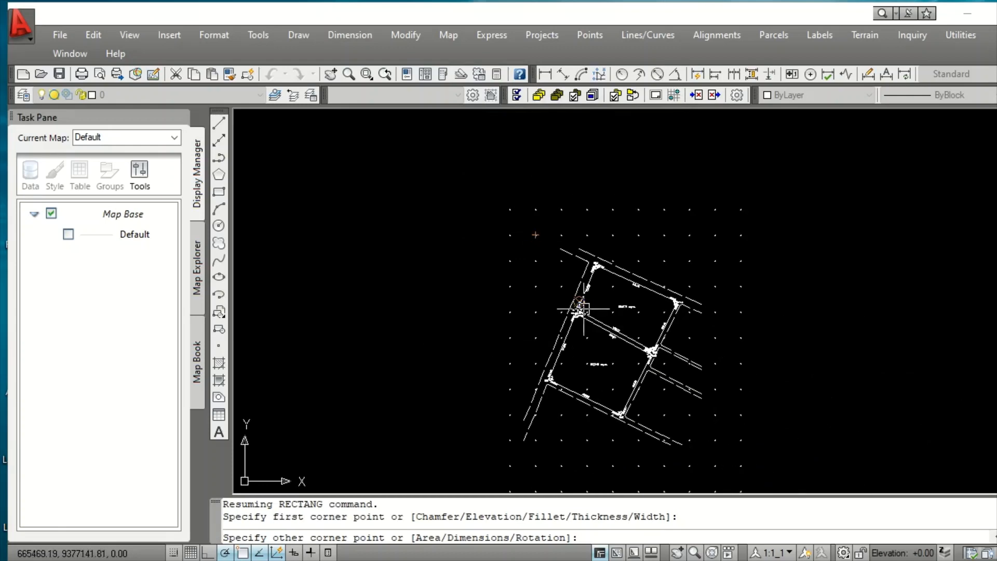
pyautogui.scroll(-3, 683, 350)
pyautogui.scroll(4, 687, 350)
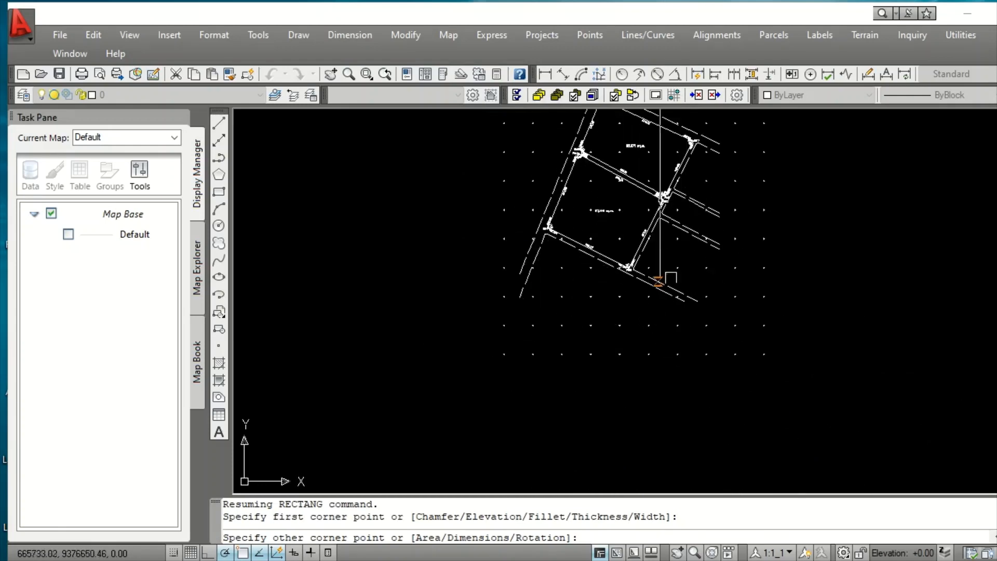
pyautogui.scroll(3, 703, 300)
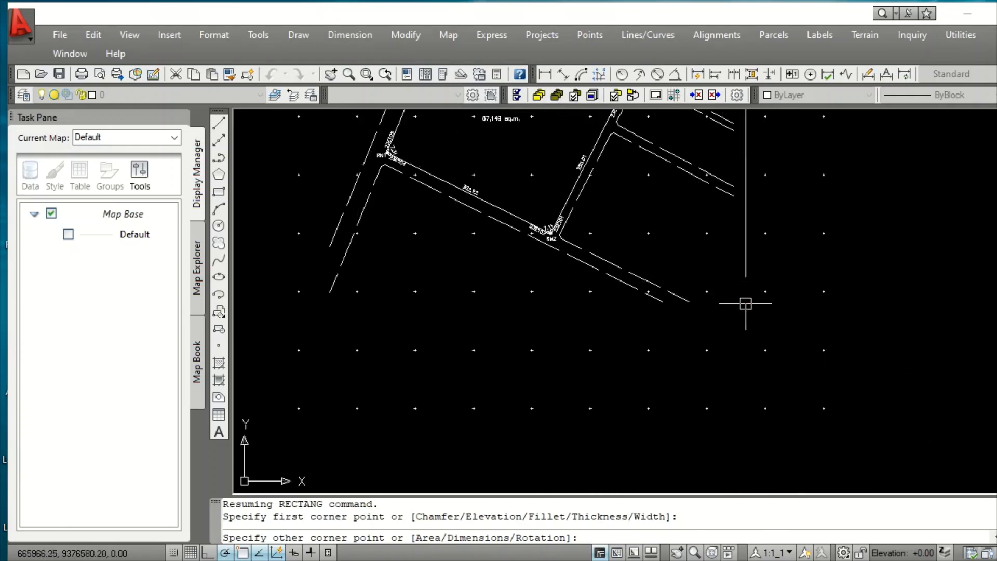
pyautogui.scroll(5, 748, 300)
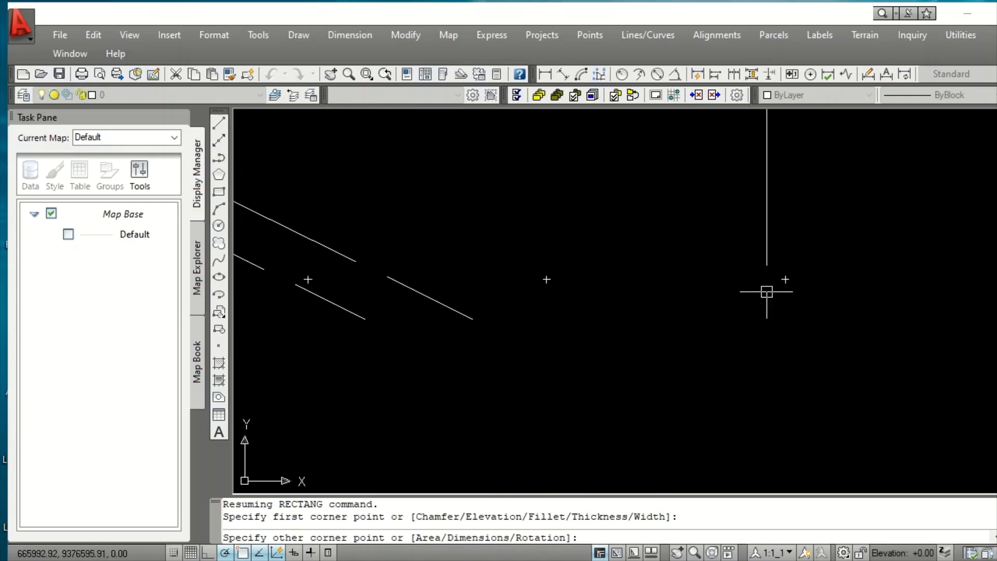
pyautogui.scroll(-4, 783, 279)
pyautogui.scroll(6, 785, 339)
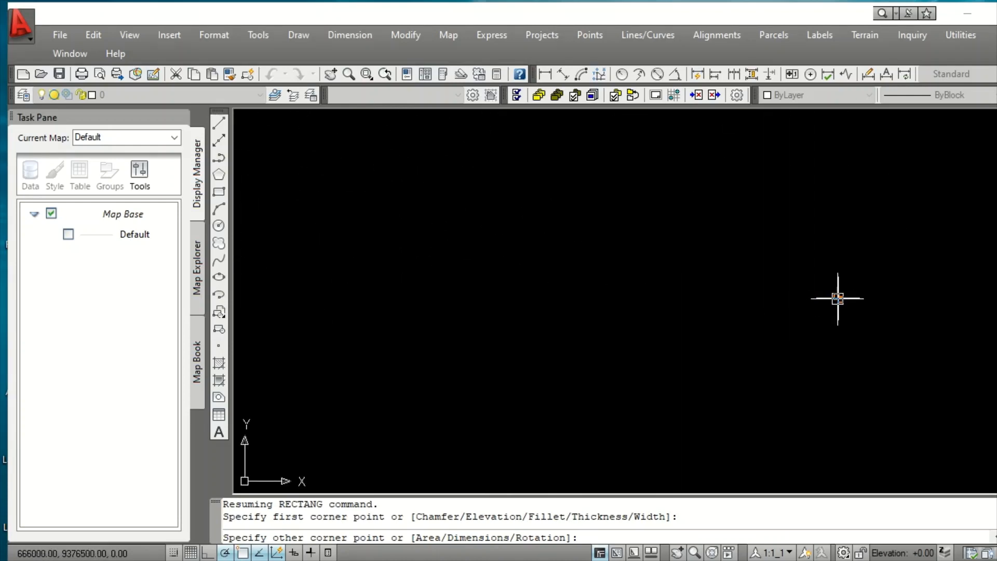
pyautogui.click(837, 298)
pyautogui.scroll(-5, 761, 329)
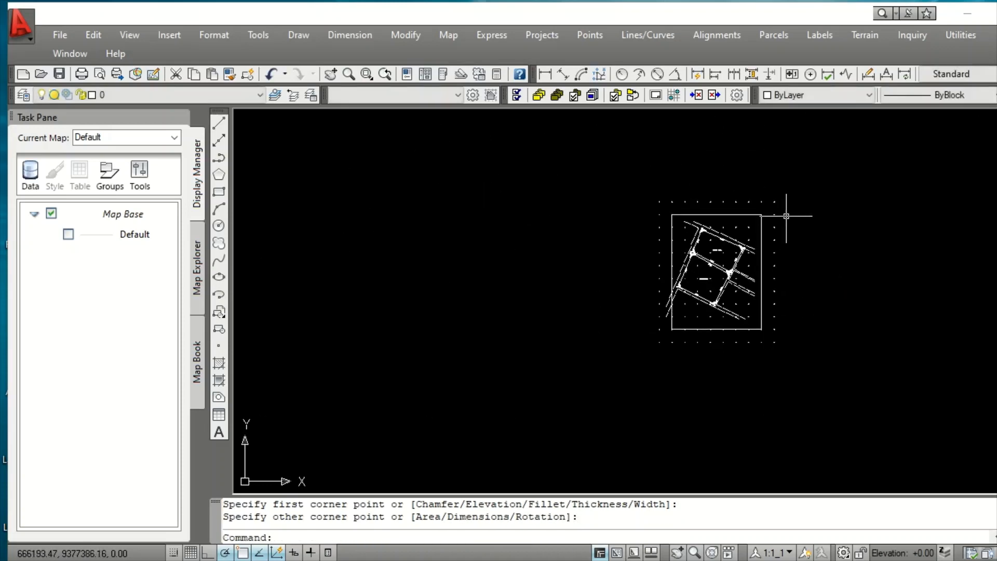
# - Erase the row of grid ticks lying above the rectangle
pyautogui.scroll(3, 787, 216)
pyautogui.scroll(3, 795, 165)
pyautogui.scroll(-6, 796, 164)
pyautogui.click(832, 139)
pyautogui.scroll(5, 694, 157)
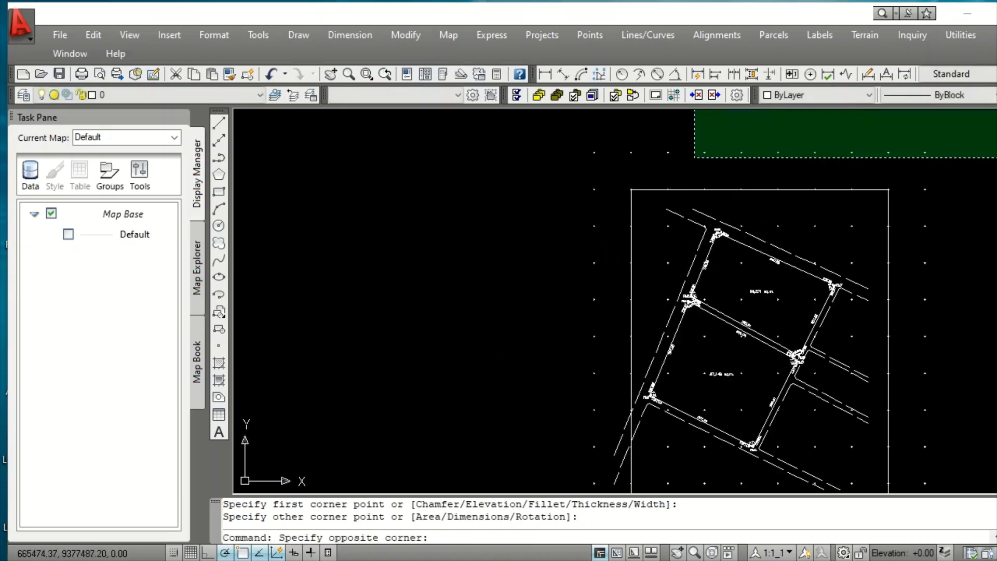
pyautogui.click(583, 166)
pyautogui.press('Delete')
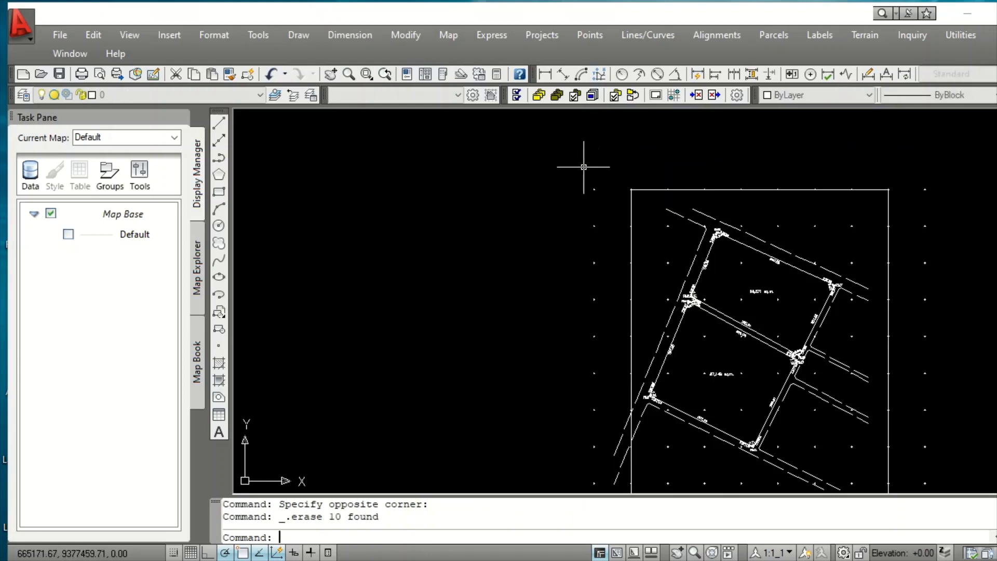
# - Erase the column of grid ticks lying outside the rectangle's right edge
pyautogui.scroll(-4, 667, 167)
pyautogui.scroll(3, 801, 162)
pyautogui.click(780, 147)
pyautogui.scroll(-2, 723, 288)
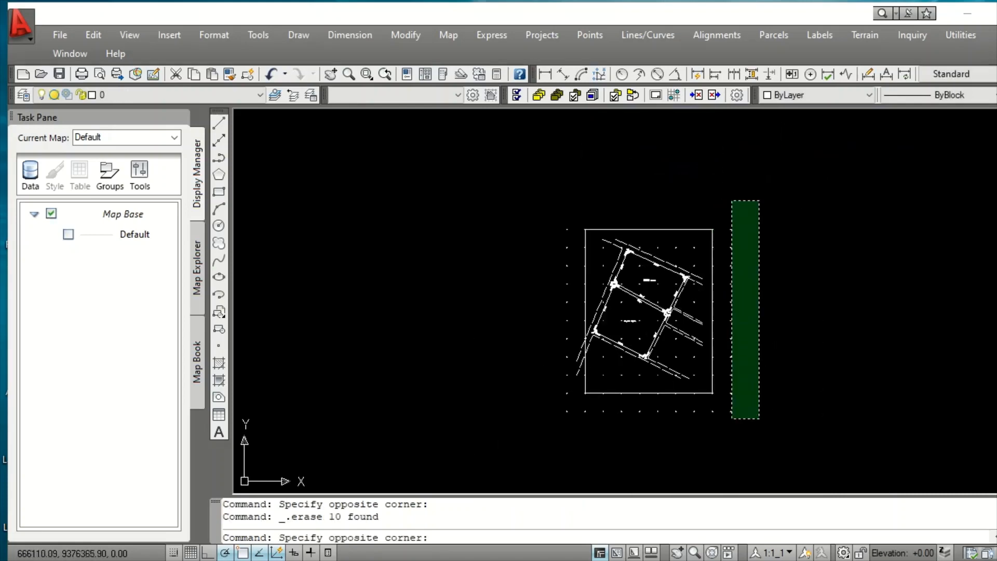
pyautogui.click(730, 416)
pyautogui.press('Delete')
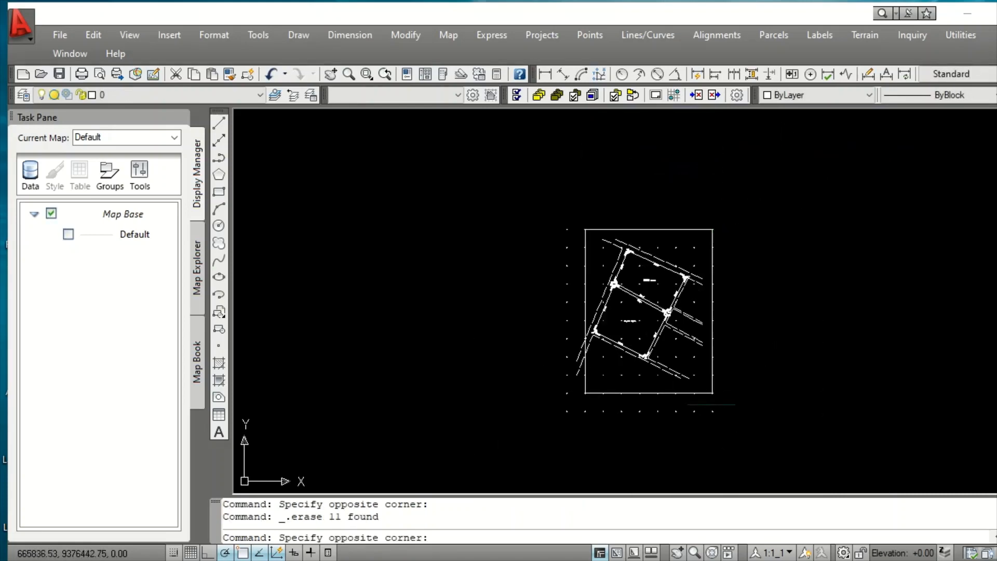
# - Erase the row of grid ticks lying below the rectangle
pyautogui.click(736, 404)
pyautogui.click(554, 438)
pyautogui.press('Delete')
pyautogui.scroll(1, 560, 233)
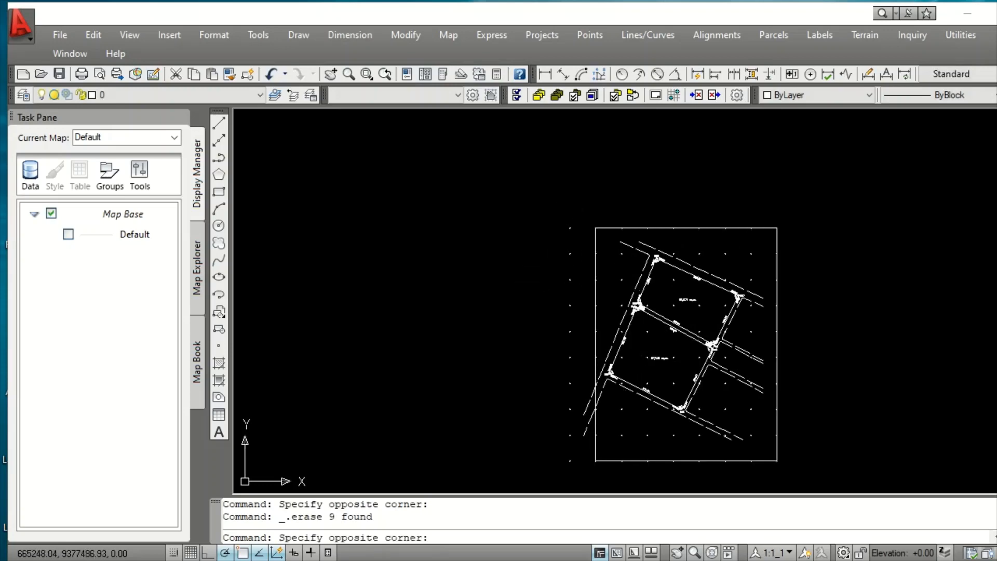
# - Erase all the grid ticks lying outside the rectangle's left edge
pyautogui.scroll(-1, 571, 223)
pyautogui.click(552, 240)
pyautogui.scroll(1, 475, 374)
pyautogui.click(477, 353)
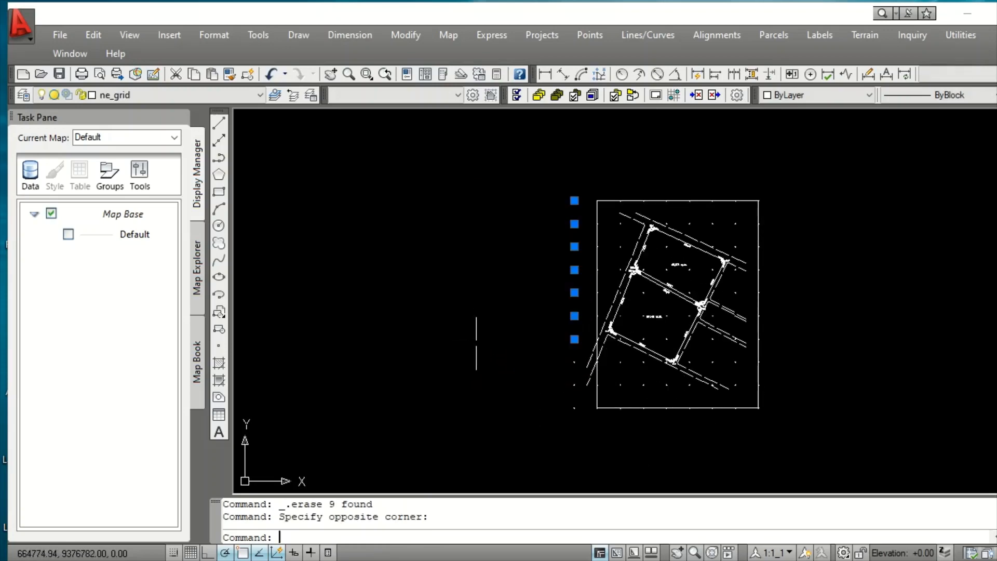
pyautogui.press('Delete')
pyautogui.scroll(6, 578, 389)
pyautogui.click(568, 305)
pyautogui.scroll(-5, 550, 346)
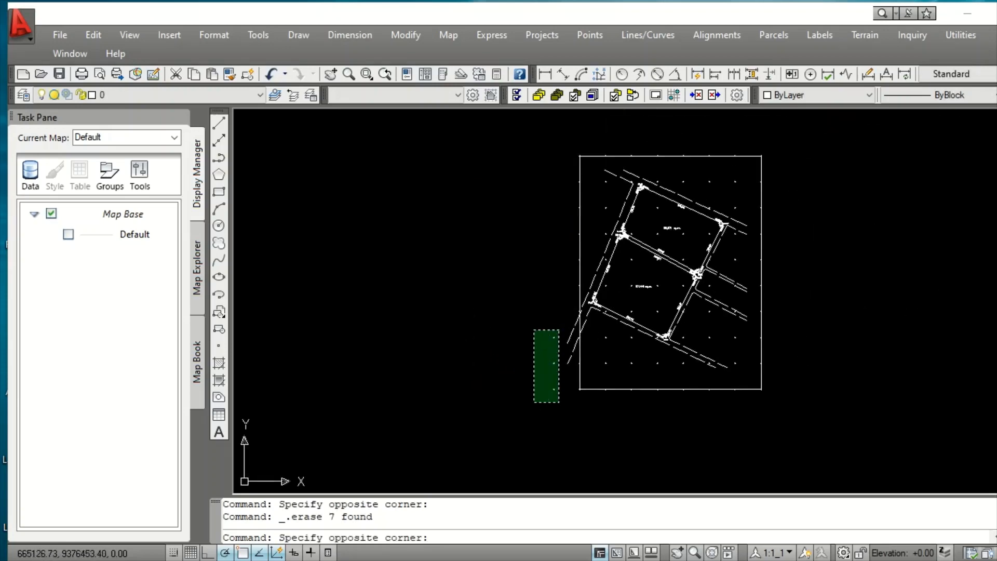
pyautogui.click(531, 422)
pyautogui.press('Delete')
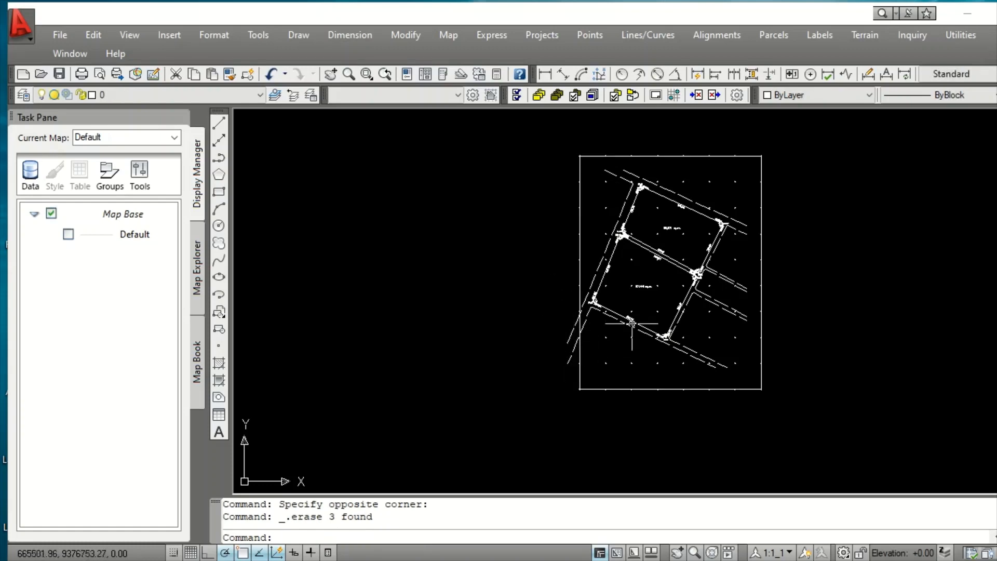
# - Display the AutoCAD Modify toolbar
pyautogui.click(993, 14)
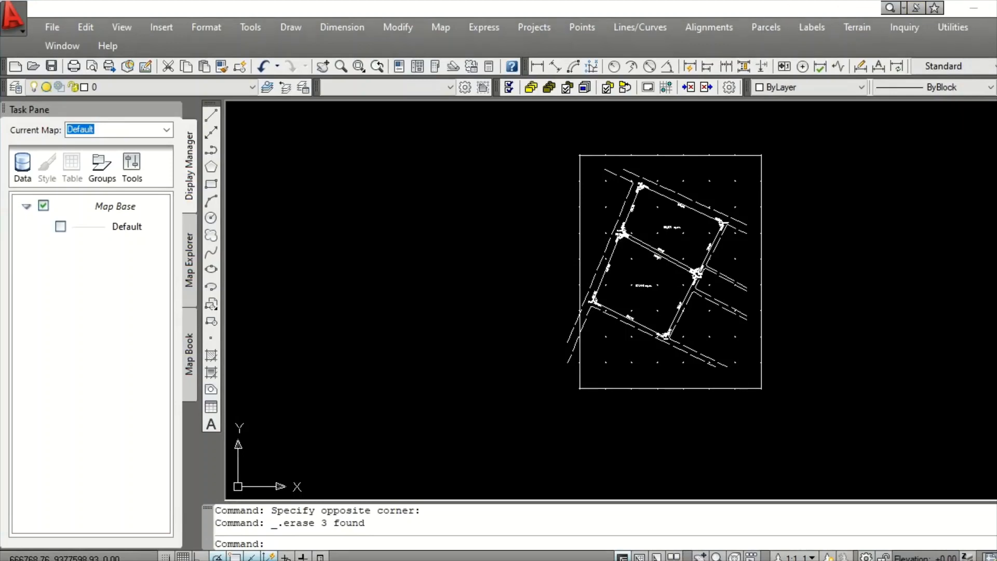
pyautogui.rightClick(979, 65)
pyautogui.moveTo(983, 78)
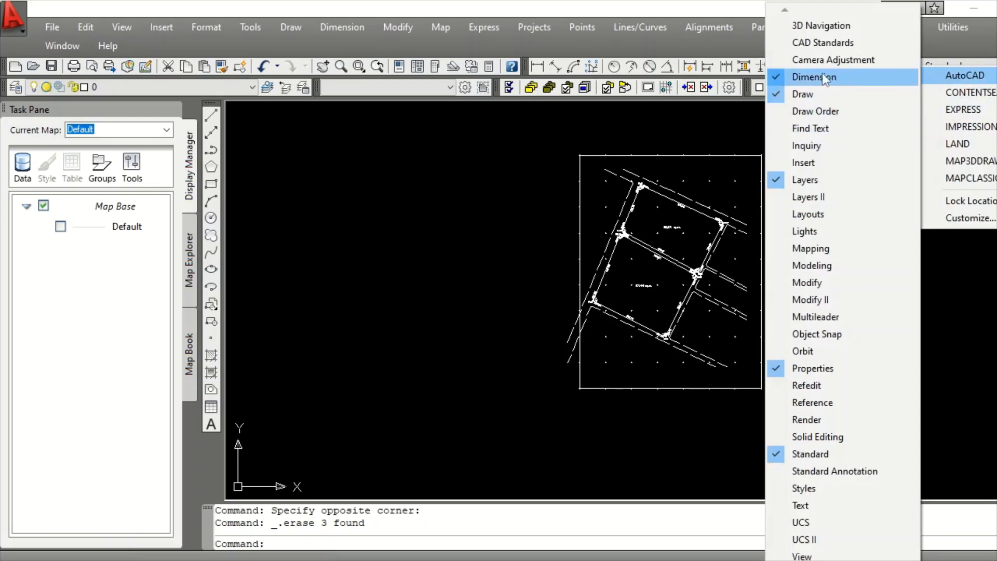
pyautogui.click(803, 282)
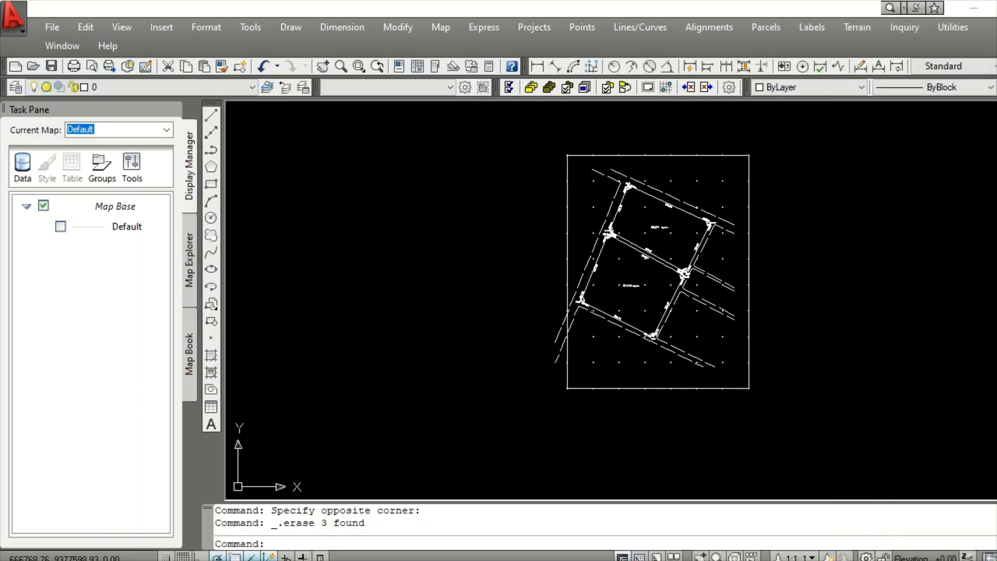
# - Trim the two dashed road lines where they extend past the rectangle's left edge
pyautogui.write('tr')
pyautogui.press('Return')
pyautogui.press('Return')
pyautogui.scroll(6, 571, 343)
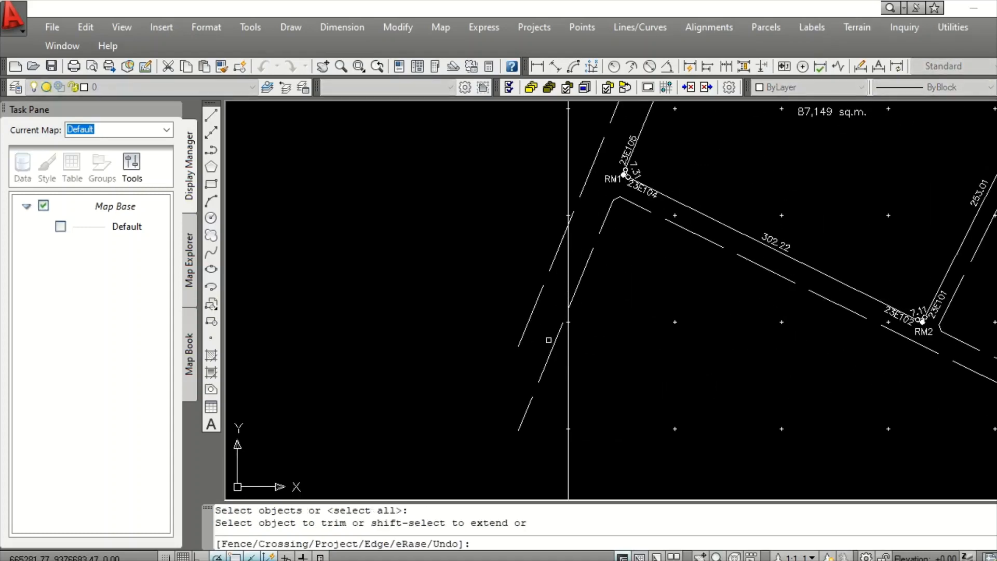
pyautogui.click(538, 248)
pyautogui.click(497, 434)
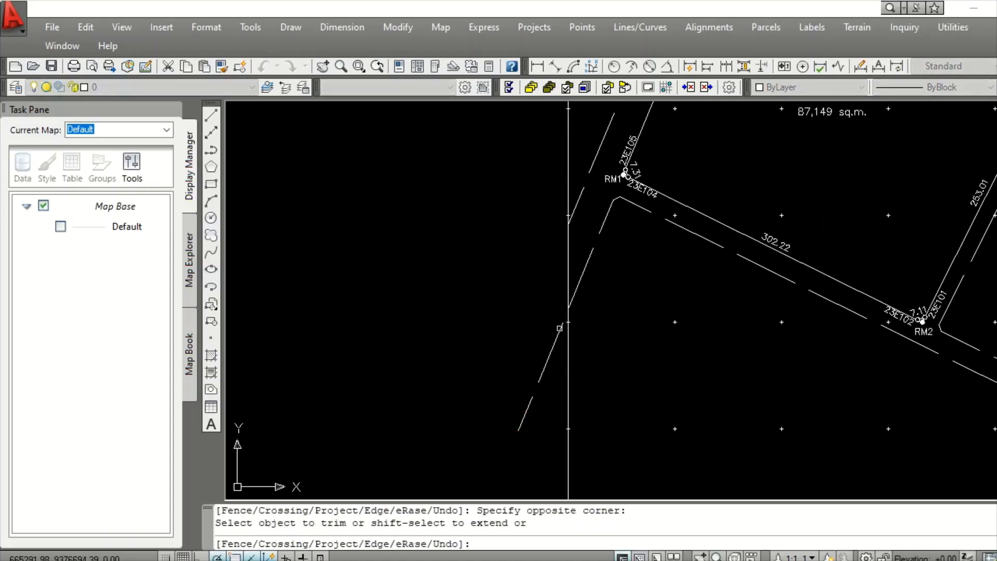
pyautogui.scroll(-8, 559, 327)
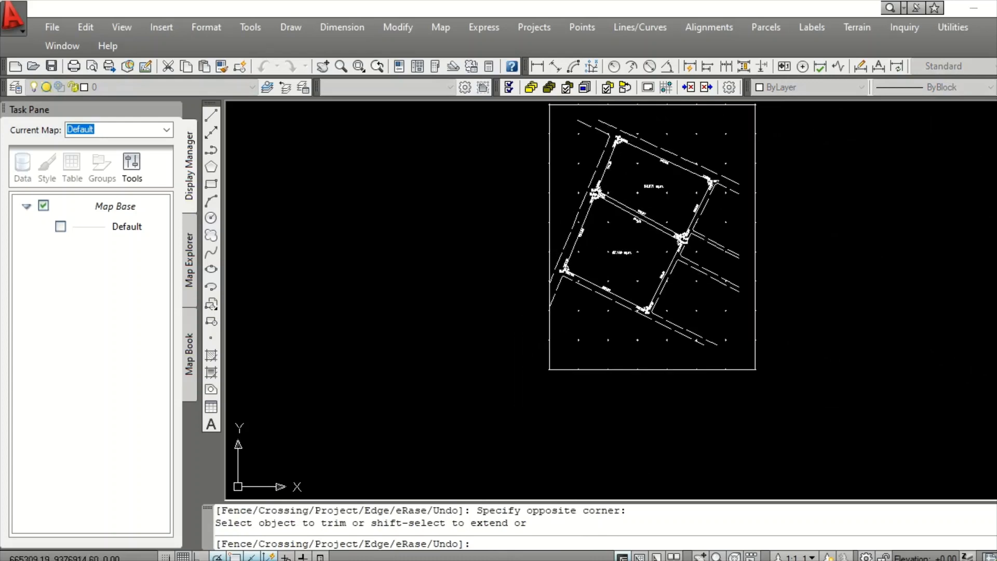
pyautogui.rightClick(522, 236)
pyautogui.click(551, 248)
pyautogui.scroll(-3, 571, 273)
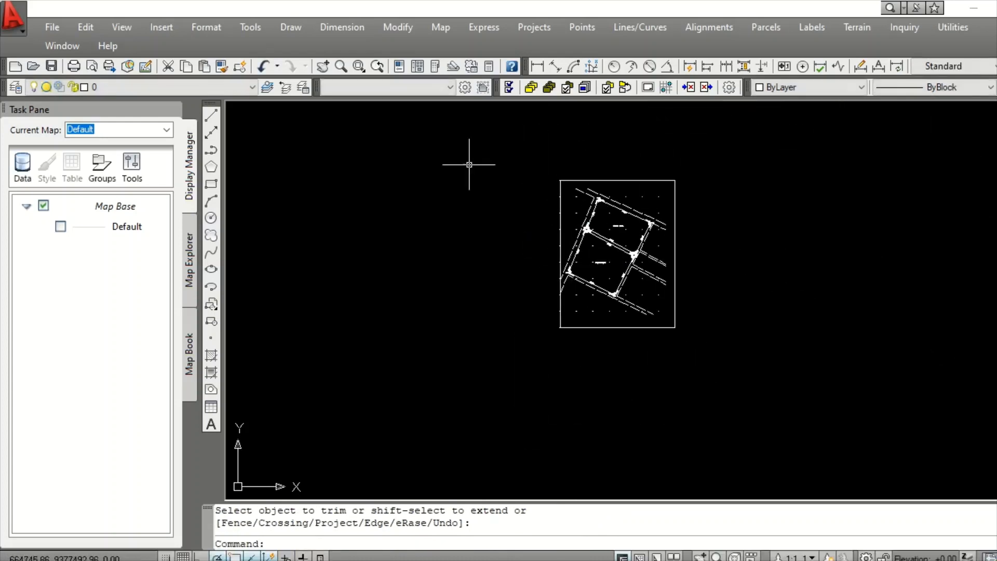
# - Explode the rectangle around the parcels into separate lines
pyautogui.scroll(3, 524, 200)
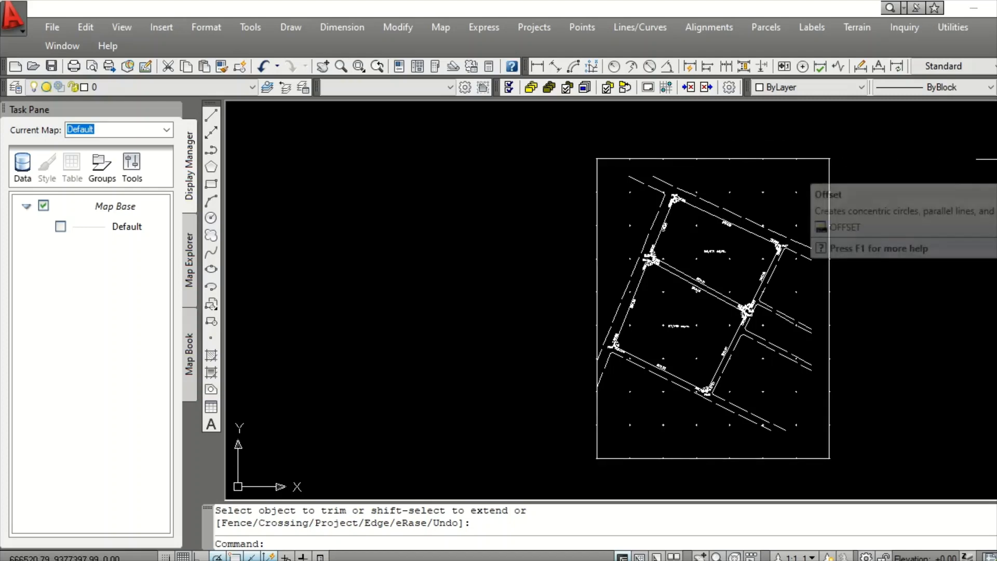
pyautogui.click(779, 158)
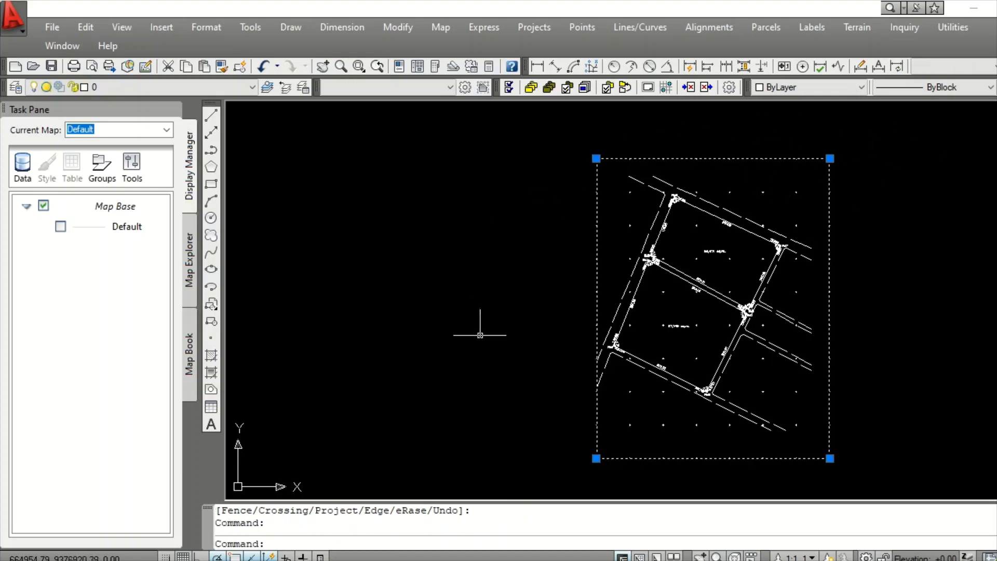
pyautogui.click(996, 390)
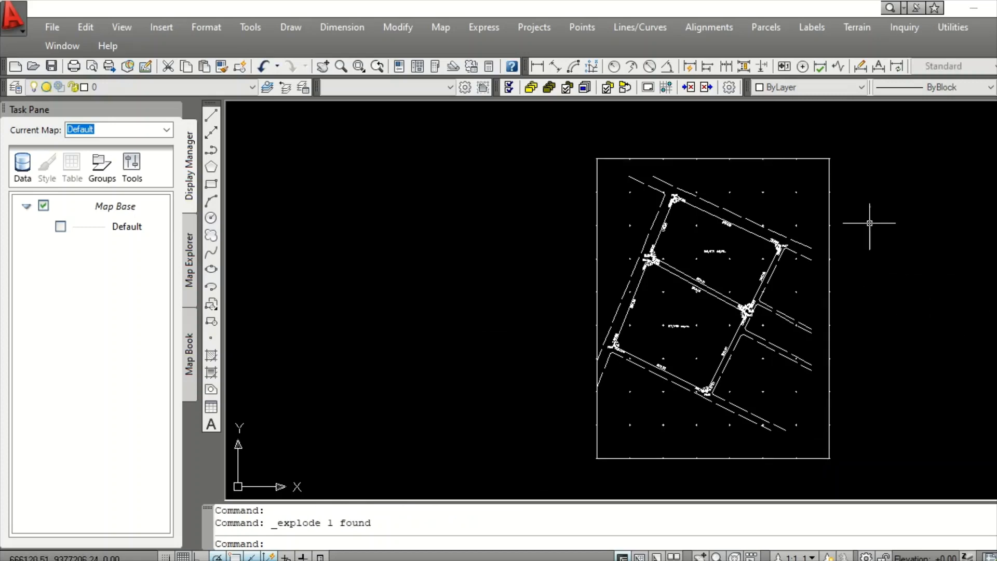
# - Offset the rectangle's upper edge outward by 60 units above the parcels
pyautogui.click(996, 167)
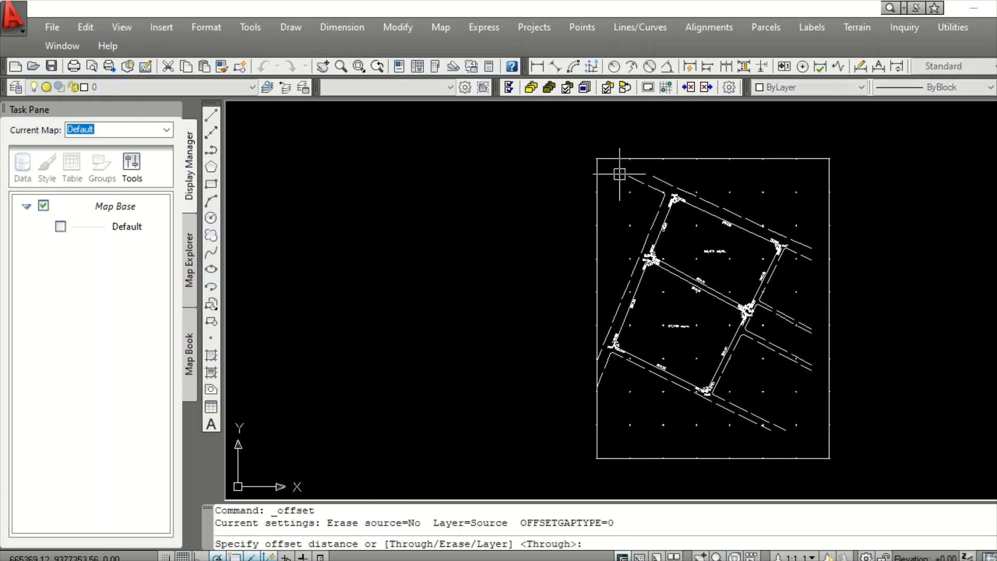
pyautogui.write('6')
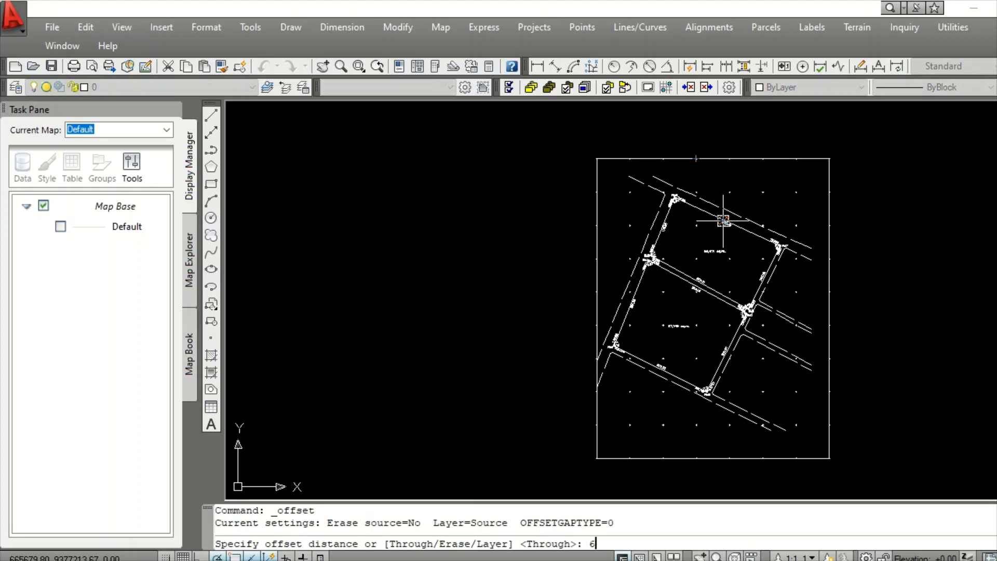
pyautogui.write('0')
pyautogui.press('Return')
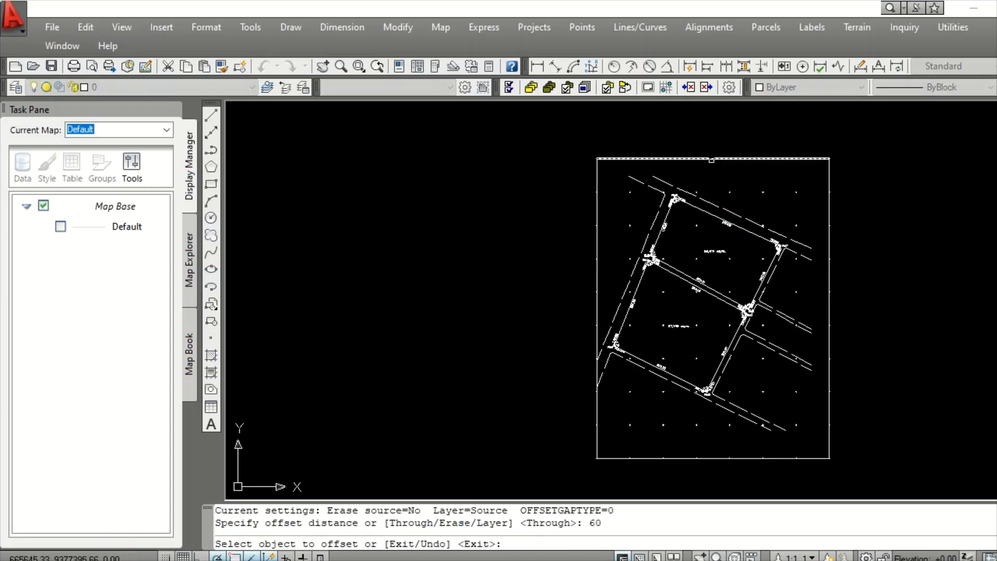
pyautogui.click(704, 162)
pyautogui.click(709, 127)
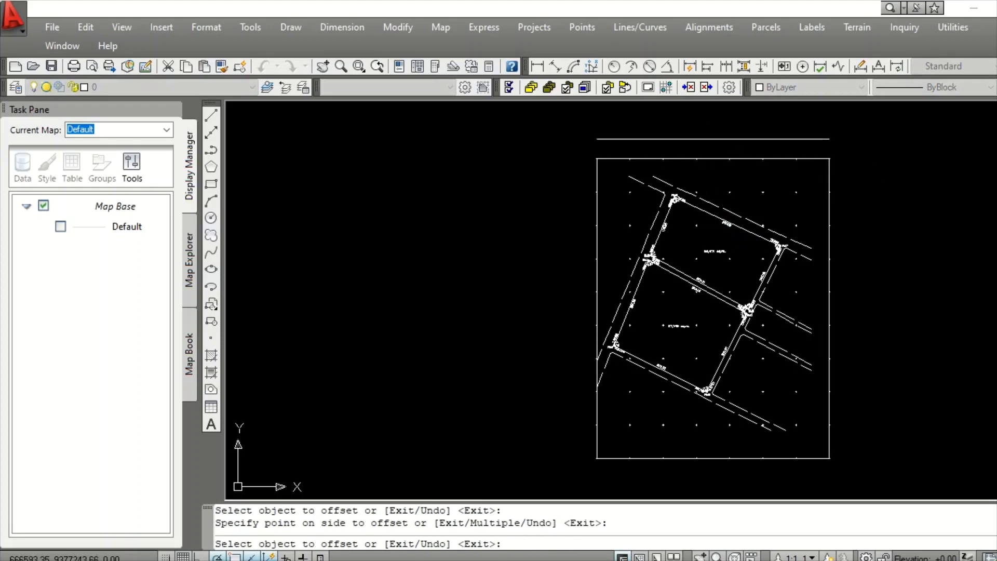
# - Offset the rectangle's right and left edges outward by 15 units
pyautogui.press('Return')
pyautogui.press('Return')
pyautogui.write('1')
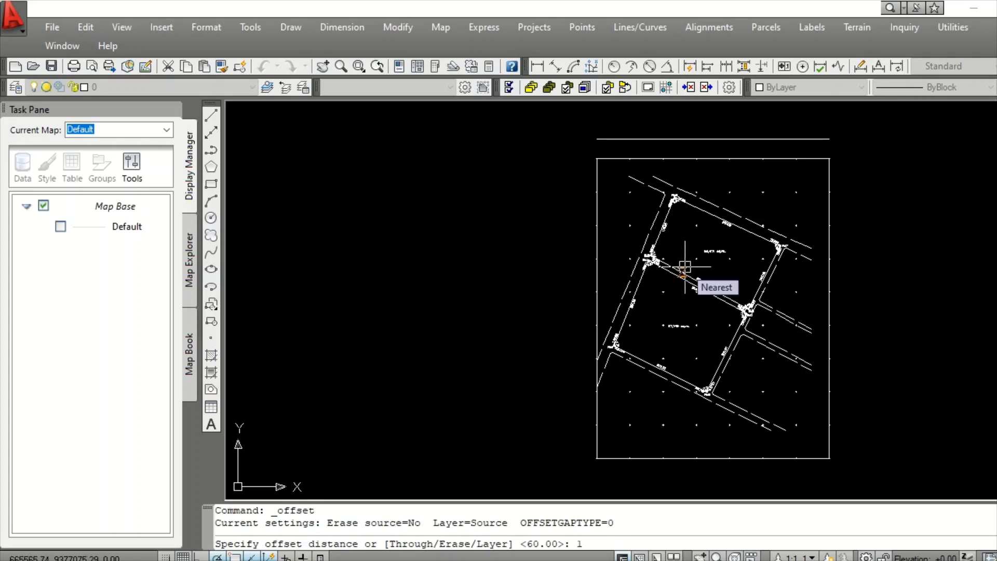
pyautogui.write('5')
pyautogui.press('Return')
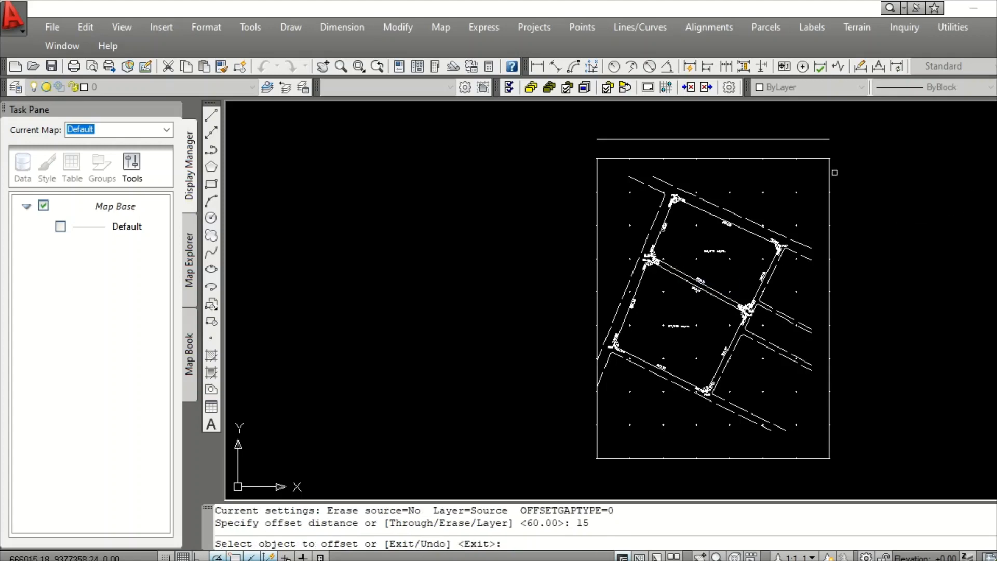
pyautogui.click(826, 172)
pyautogui.click(854, 186)
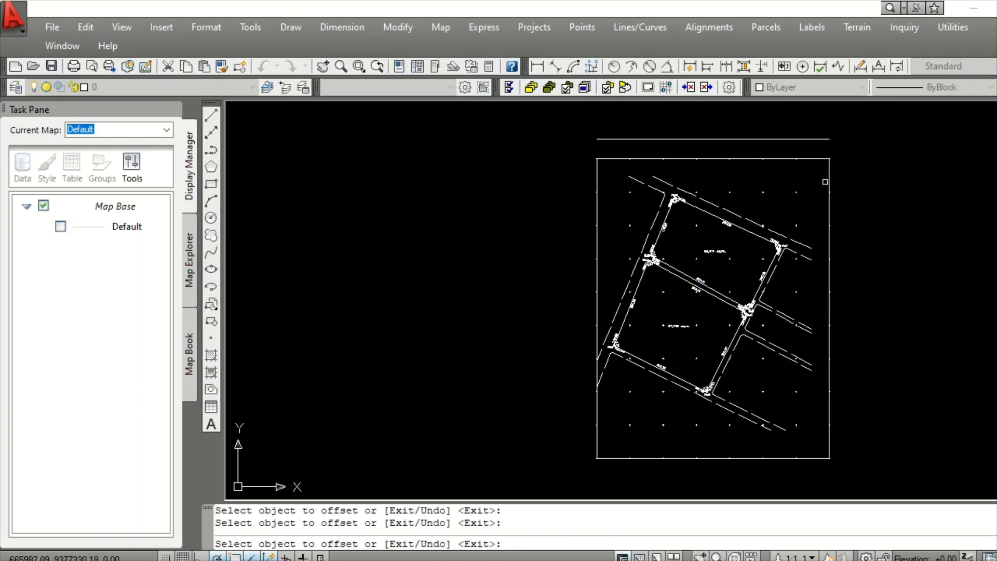
pyautogui.click(830, 173)
pyautogui.click(860, 172)
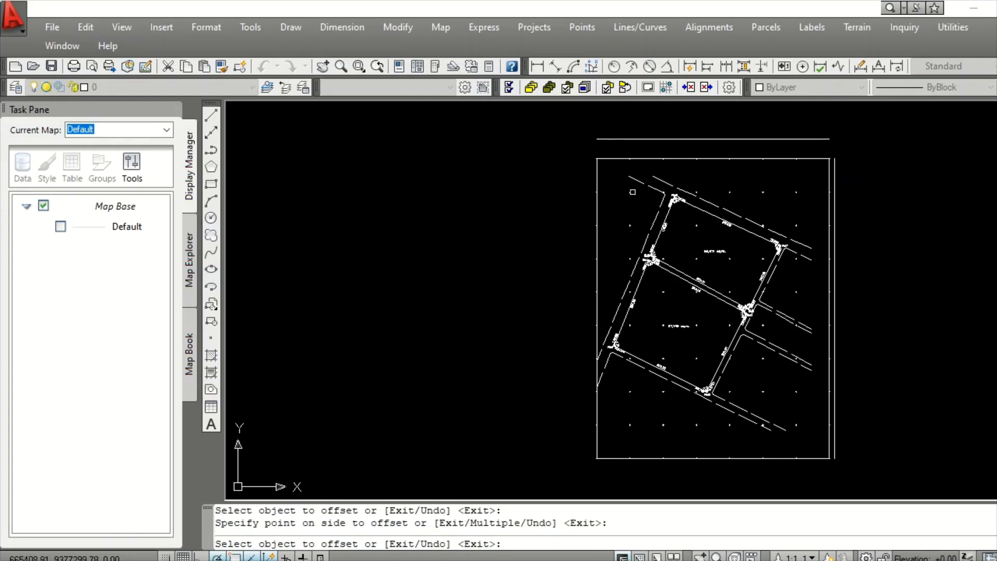
pyautogui.click(596, 179)
pyautogui.click(578, 177)
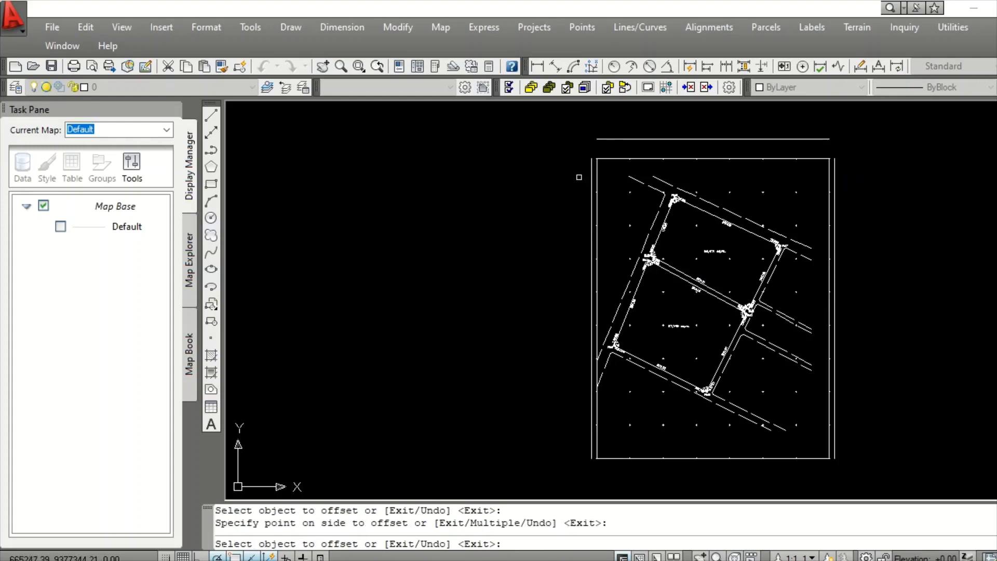
# - Offset the rectangle's lower edge outward by 15 units
pyautogui.scroll(-2, 762, 183)
pyautogui.scroll(3, 727, 338)
pyautogui.click(699, 289)
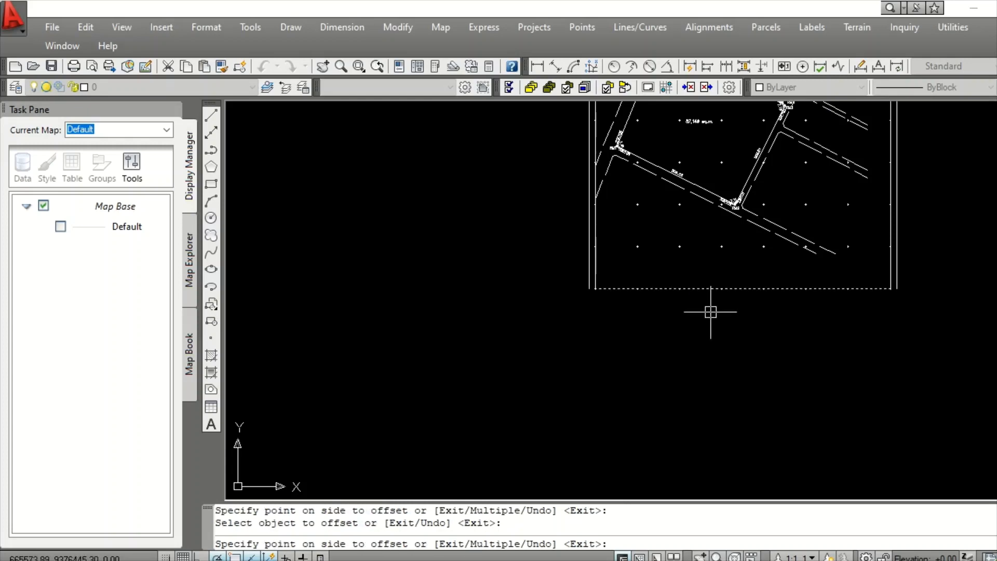
pyautogui.click(708, 312)
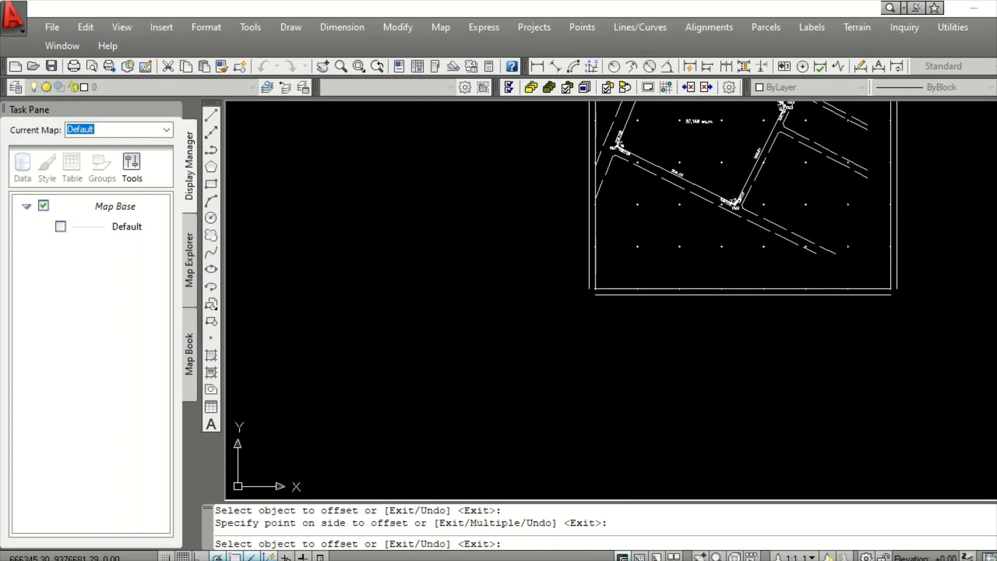
# - Offset the new line below the rectangle a further 70 units downward
pyautogui.click(996, 179)
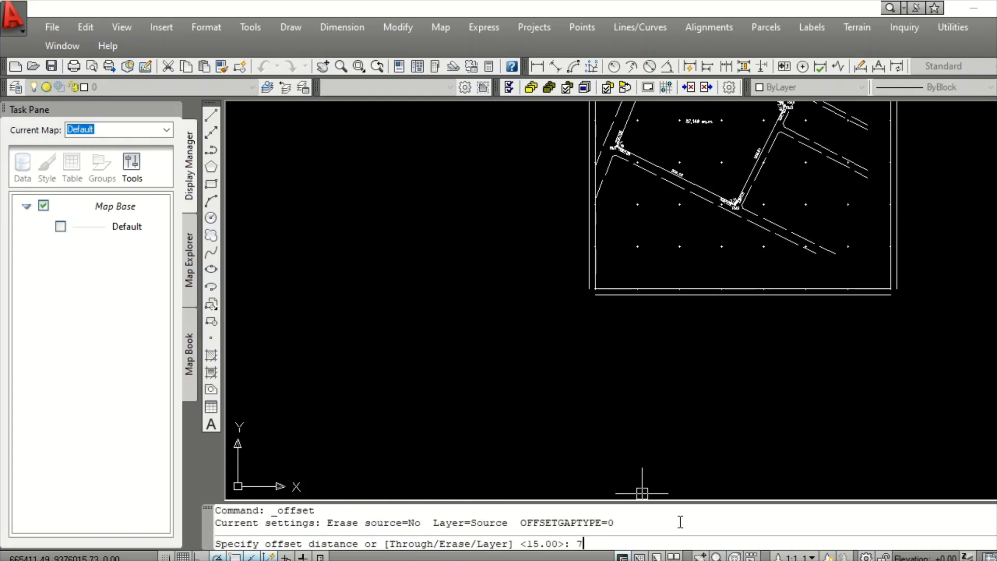
pyautogui.write('70')
pyautogui.press('Return')
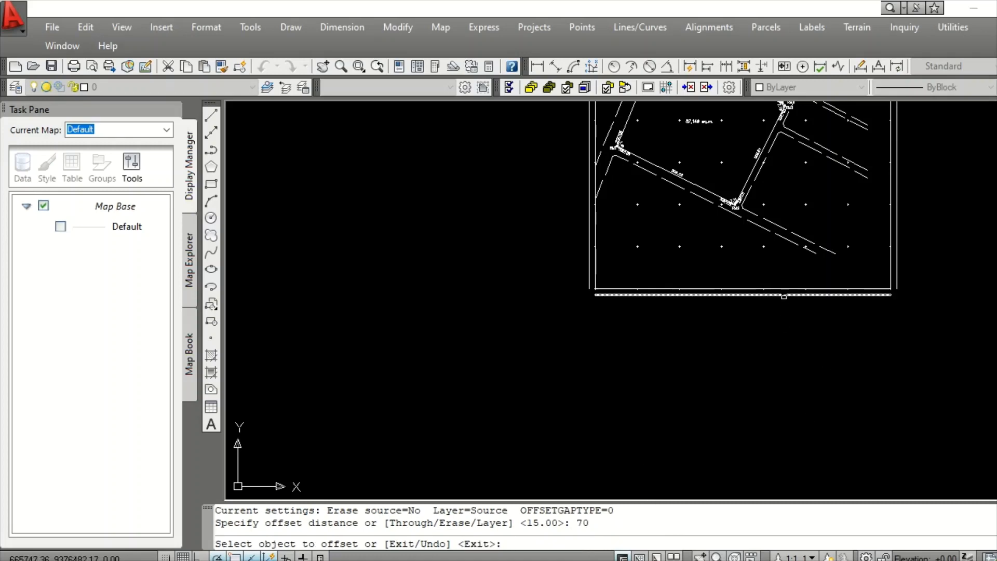
pyautogui.click(784, 294)
pyautogui.click(804, 340)
# - Offset the lowest line below the rectangle downward by 15 units
pyautogui.click(996, 179)
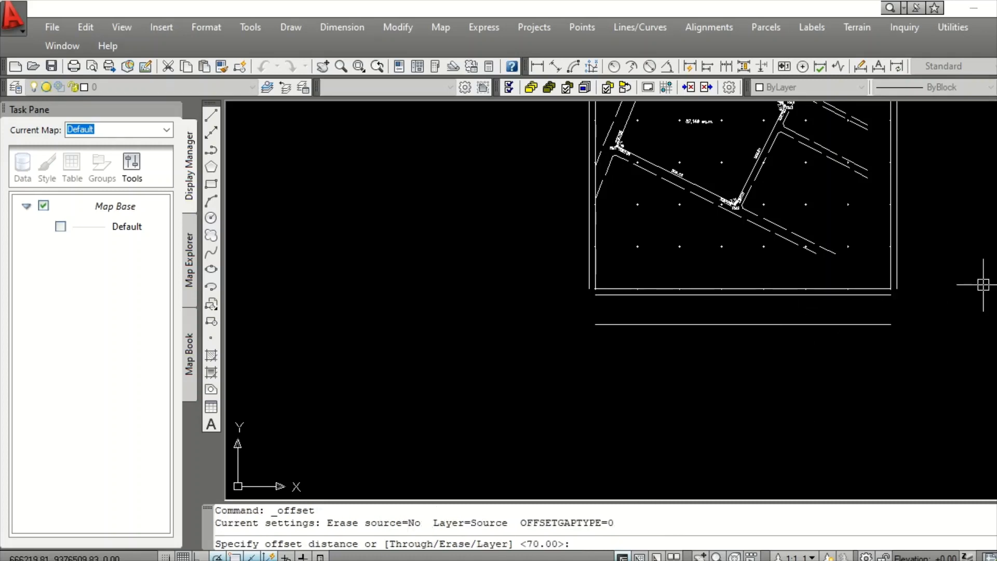
pyautogui.write('15')
pyautogui.press('Return')
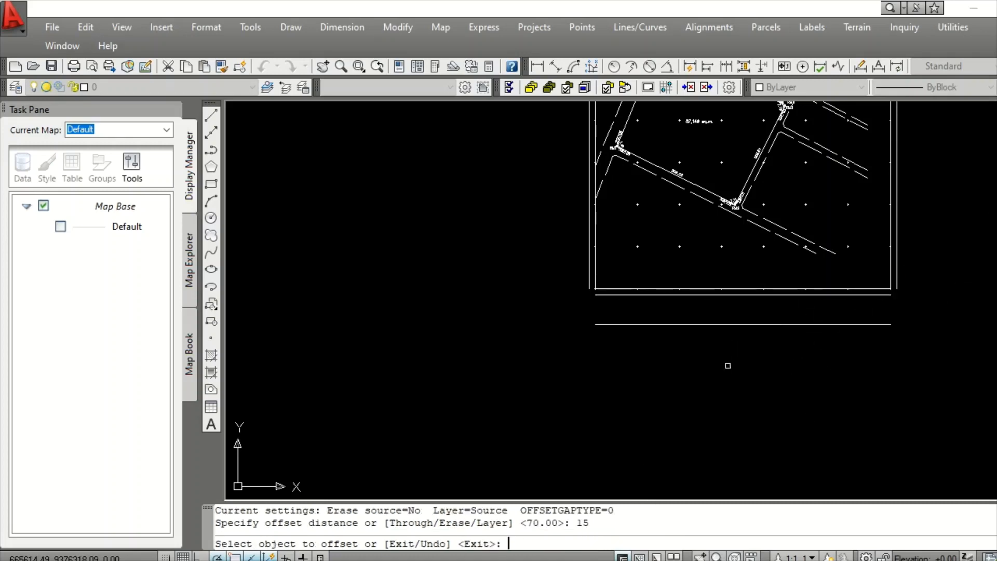
pyautogui.click(790, 324)
pyautogui.click(812, 356)
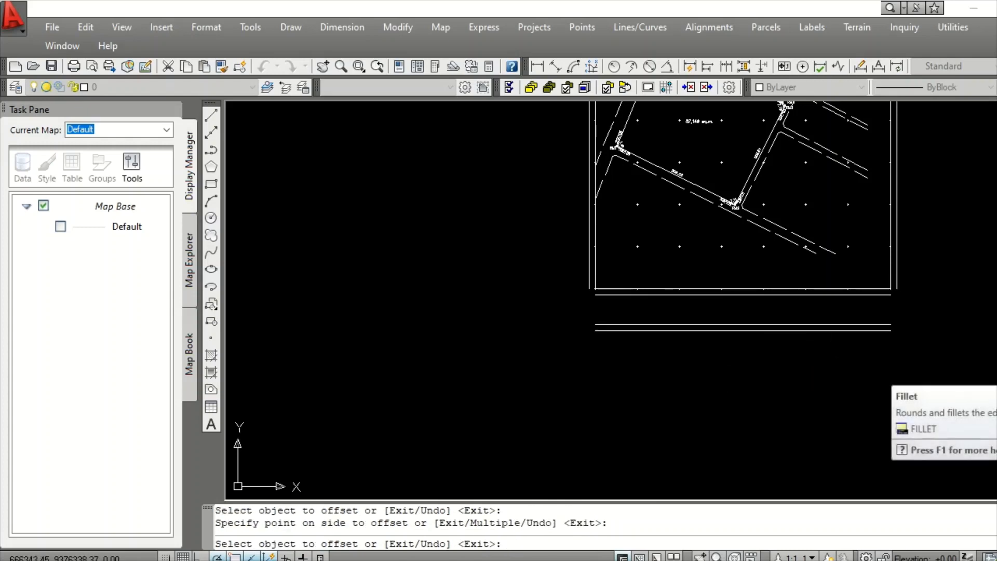
# - Fillet both outer side lines with the lowest line at radius 0 to close the outer frame's lower corners
pyautogui.click(995, 377)
pyautogui.click(897, 251)
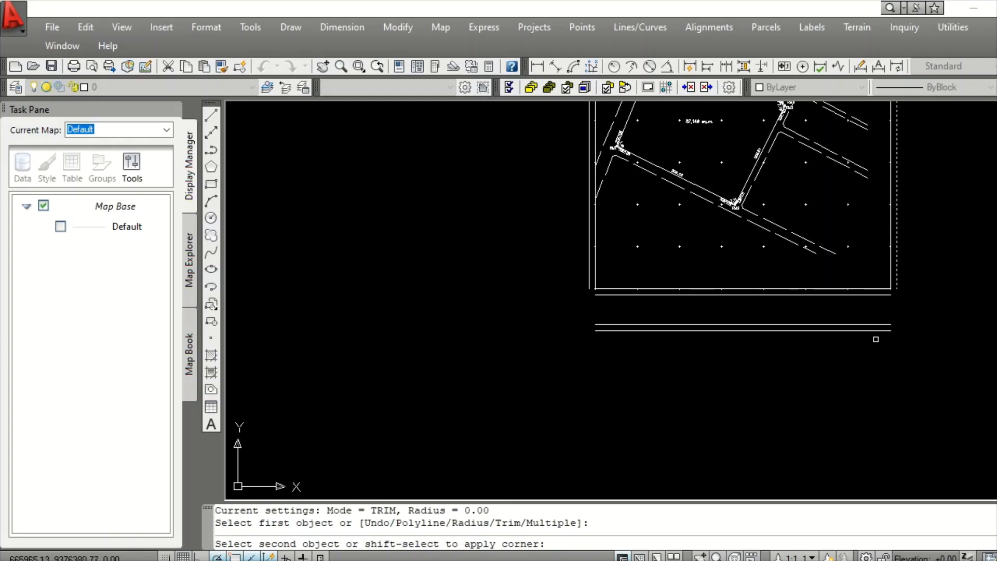
pyautogui.click(876, 330)
pyautogui.rightClick(598, 320)
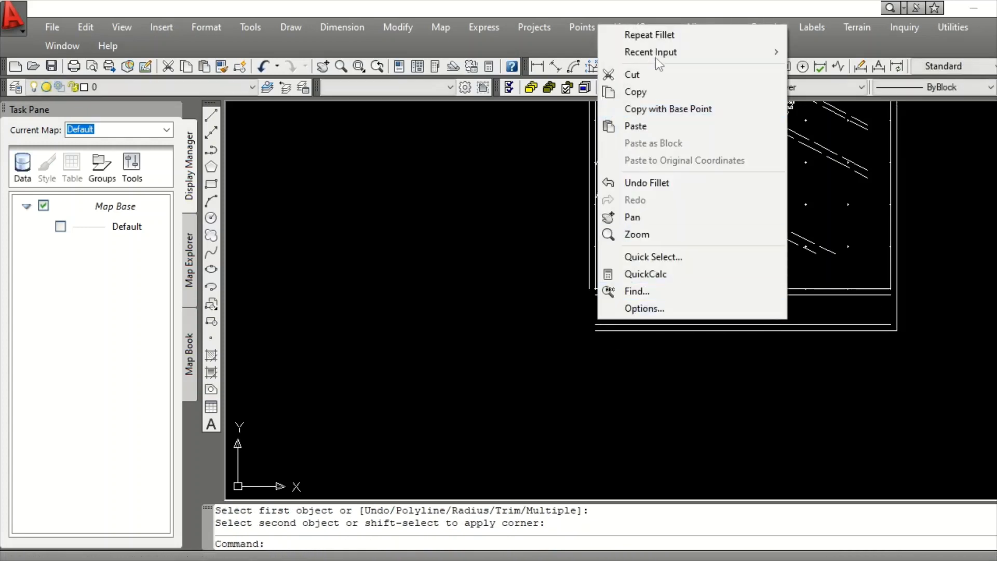
pyautogui.click(653, 36)
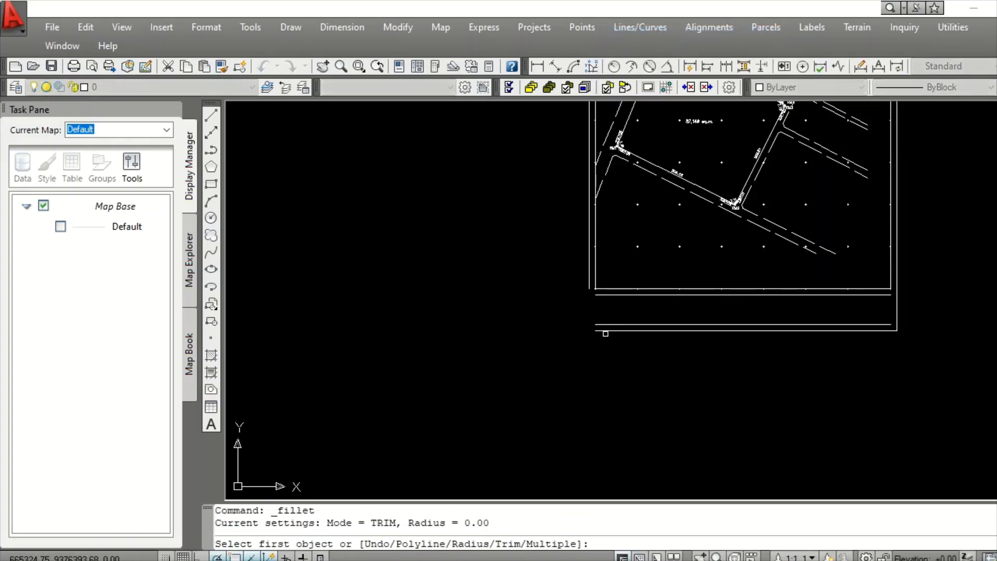
pyautogui.click(606, 331)
pyautogui.click(589, 278)
# - Fillet the outer left line with the line above the rectangle at radius 0 to close the frame's upper-left corner
pyautogui.scroll(-4, 590, 343)
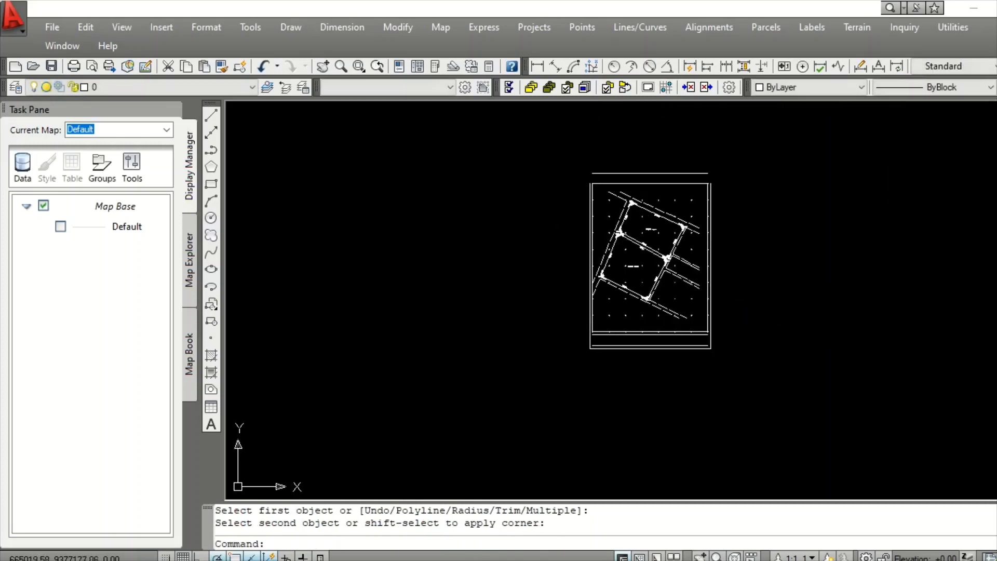
pyautogui.scroll(3, 597, 169)
pyautogui.rightClick(545, 180)
pyautogui.click(575, 187)
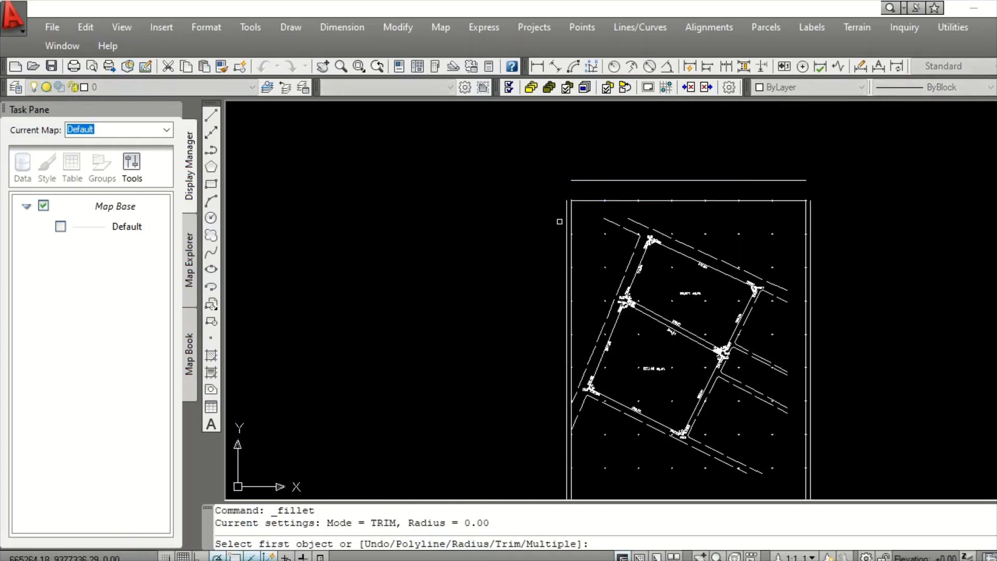
pyautogui.click(562, 214)
pyautogui.click(567, 203)
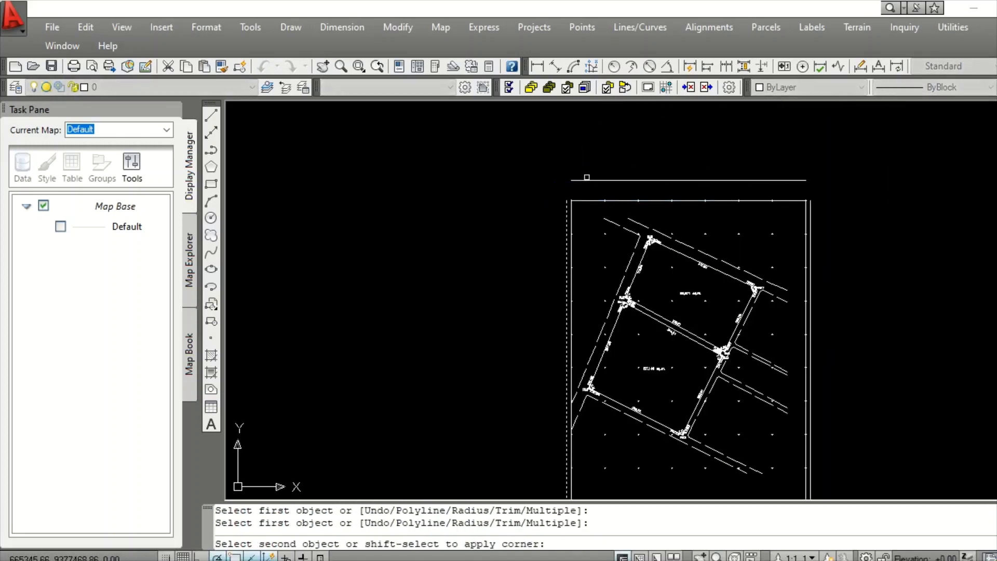
pyautogui.click(587, 179)
# - Fillet the line above the rectangle with the outer right line at radius 0 to close the frame's upper-right corner
pyautogui.scroll(2, 909, 197)
pyautogui.rightClick(750, 134)
pyautogui.click(799, 147)
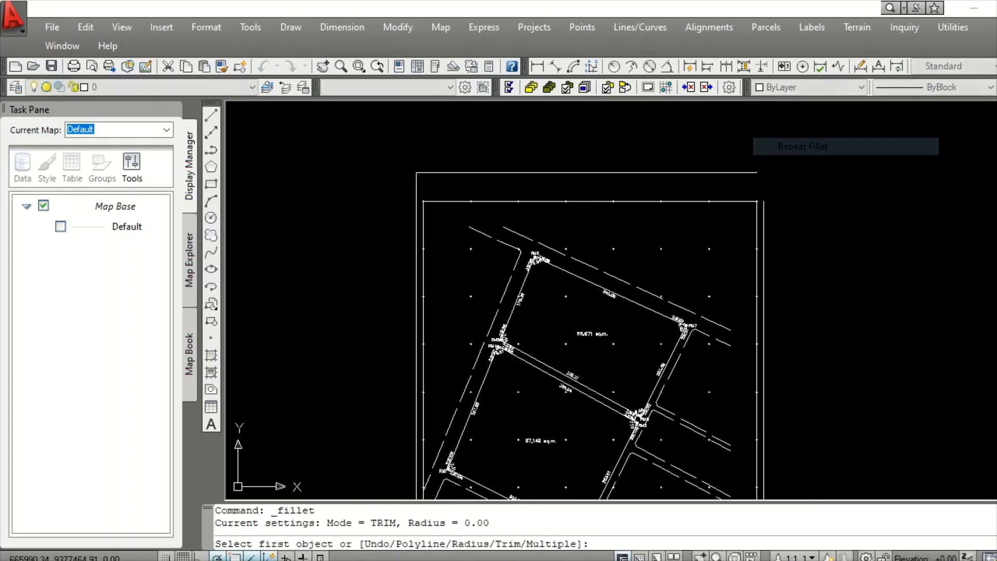
pyautogui.click(755, 173)
pyautogui.scroll(2, 759, 202)
pyautogui.click(763, 203)
# - Fillet the inner rectangle's right edge with the line just above the outer frame's bottom line at radius 0
pyautogui.scroll(-10, 763, 176)
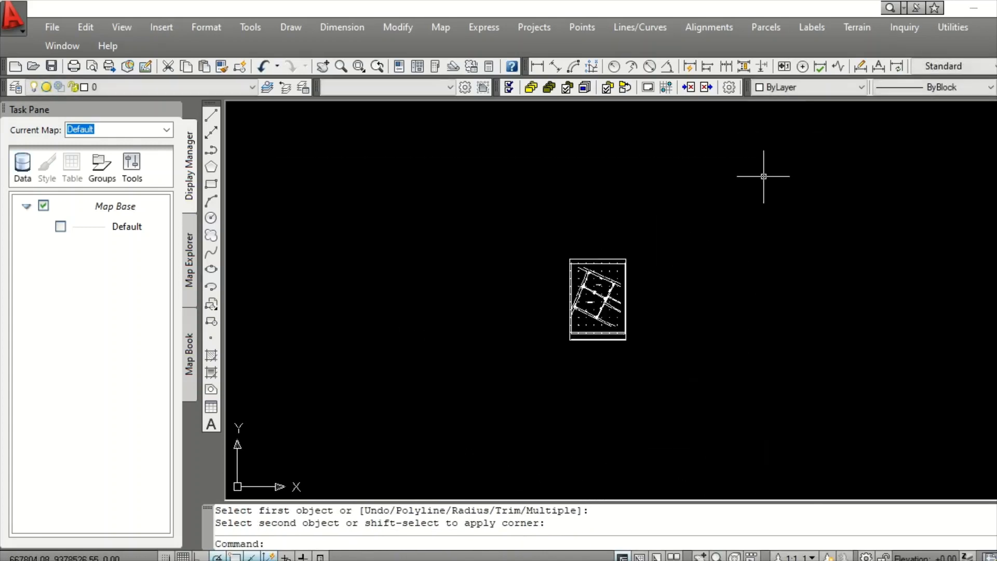
pyautogui.scroll(8, 654, 320)
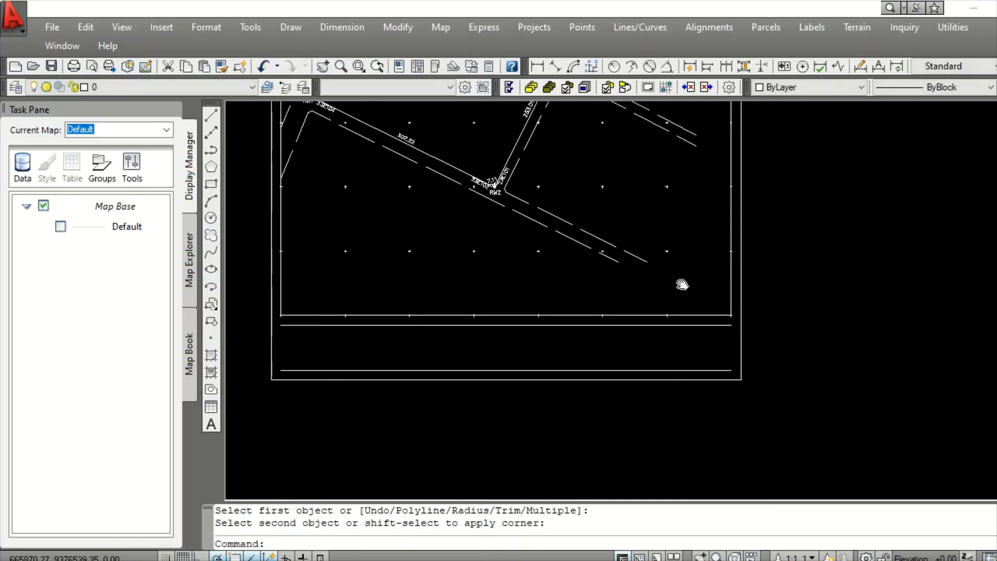
pyautogui.moveTo(682, 285); pyautogui.dragTo(791, 263, button='middle')
pyautogui.rightClick(774, 213)
pyautogui.click(811, 225)
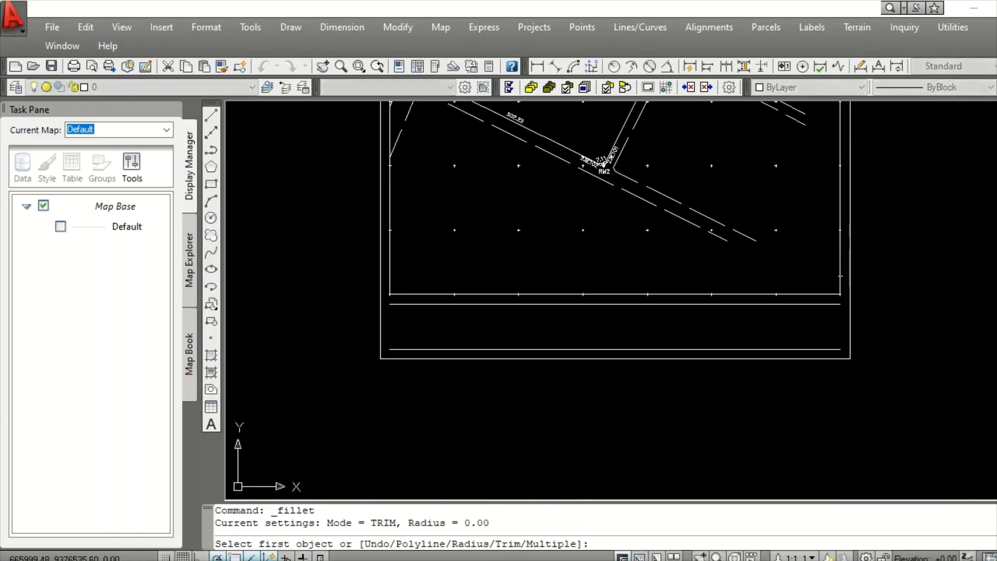
pyautogui.click(839, 270)
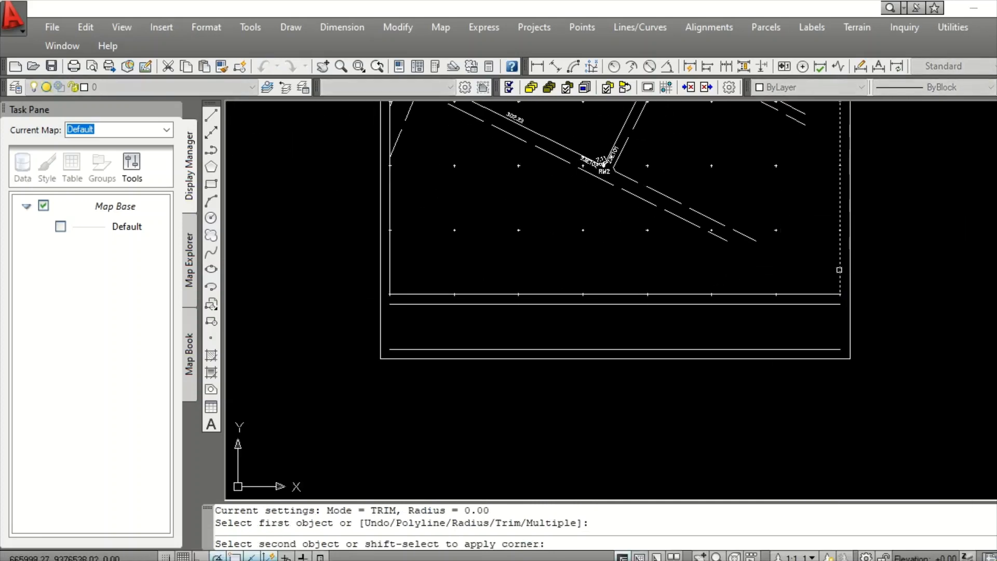
pyautogui.click(825, 347)
# - Fillet the line just above the outer frame's bottom line with the inner rectangle's left edge at radius 0
pyautogui.rightClick(612, 328)
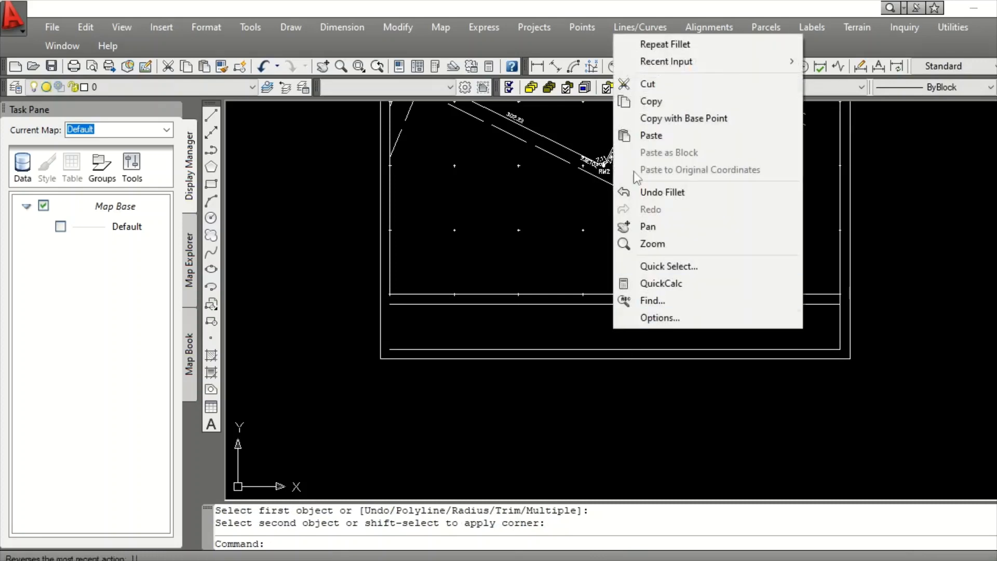
pyautogui.click(673, 45)
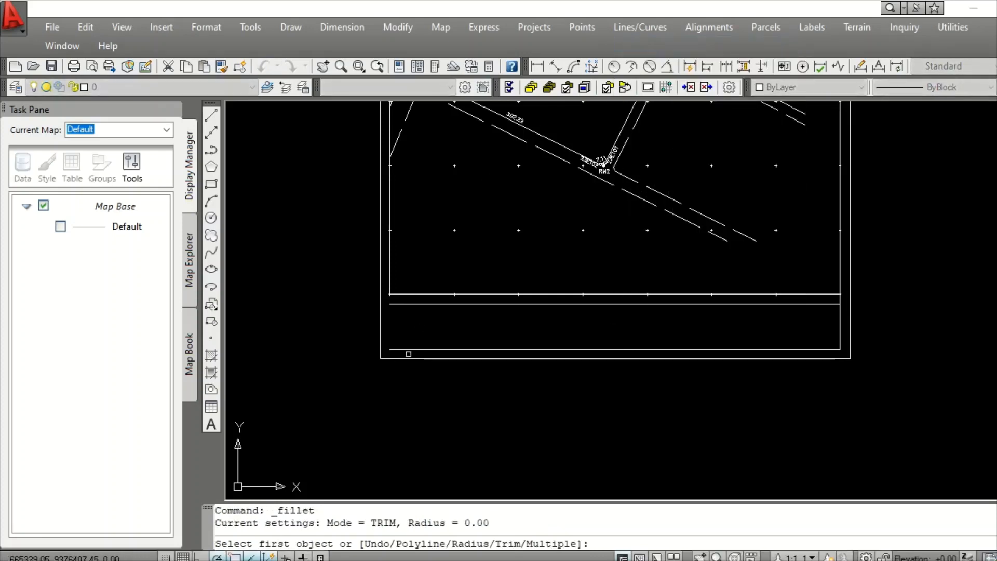
pyautogui.click(405, 351)
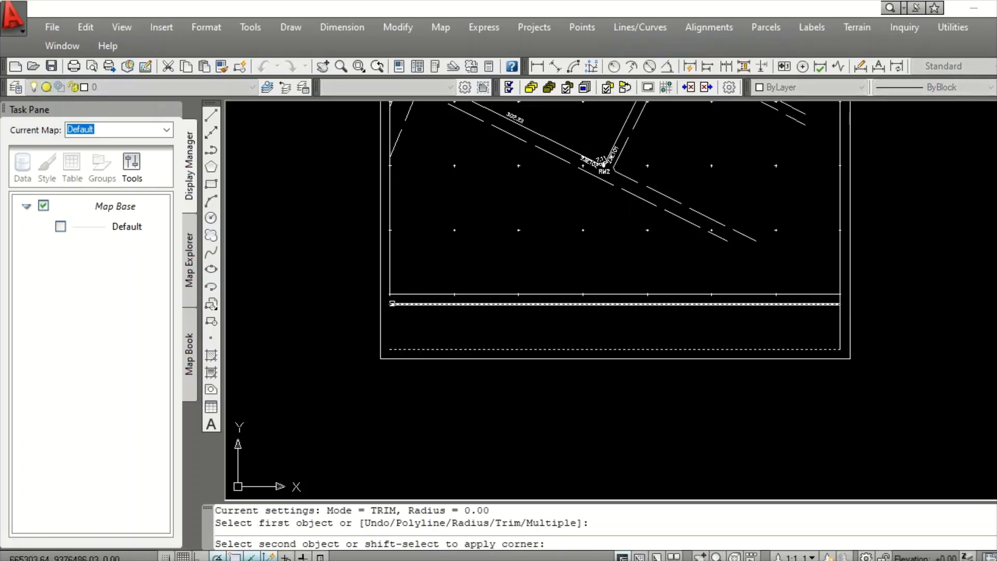
pyautogui.scroll(3, 392, 305)
pyautogui.click(390, 302)
pyautogui.scroll(-8, 386, 302)
pyautogui.scroll(4, 400, 161)
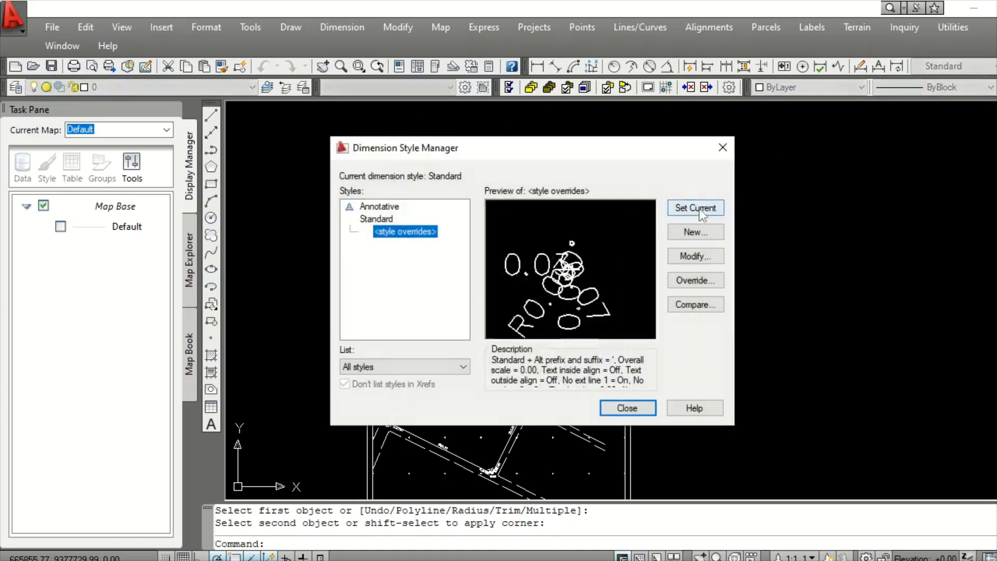
# - Modify the Standard style override to move the text outside first when it does not fit, and scale dimensions to layout
pyautogui.click(697, 259)
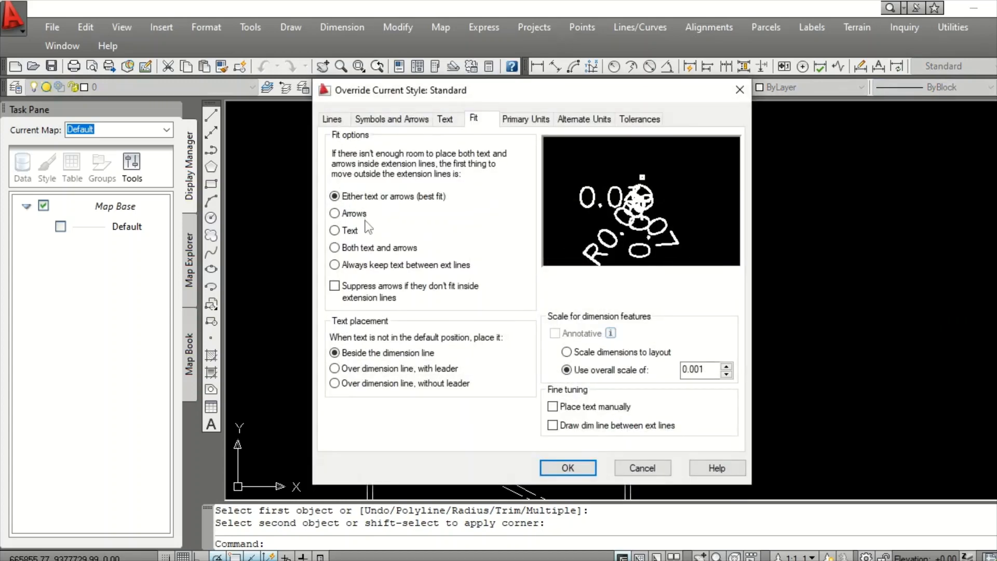
pyautogui.click(335, 231)
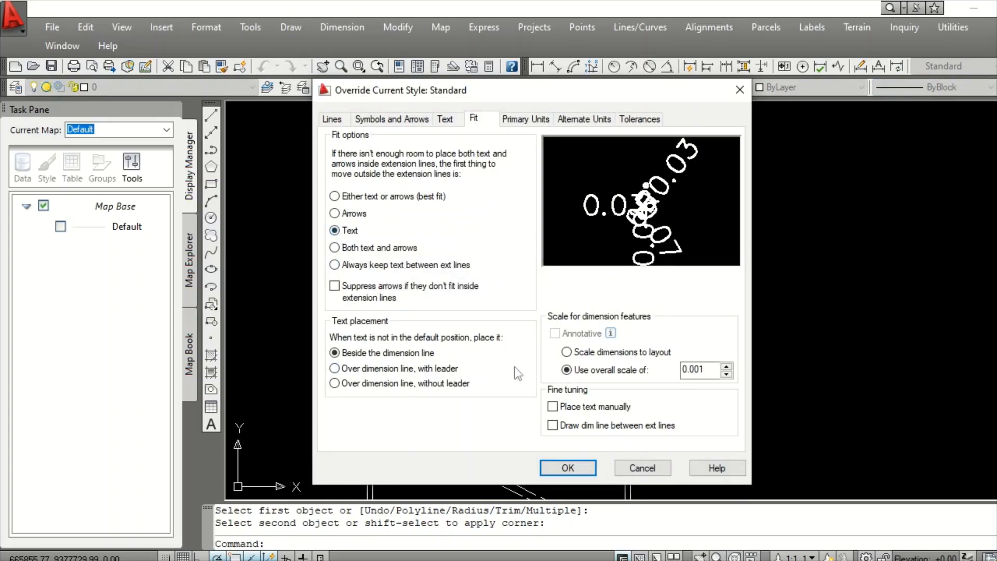
pyautogui.click(567, 353)
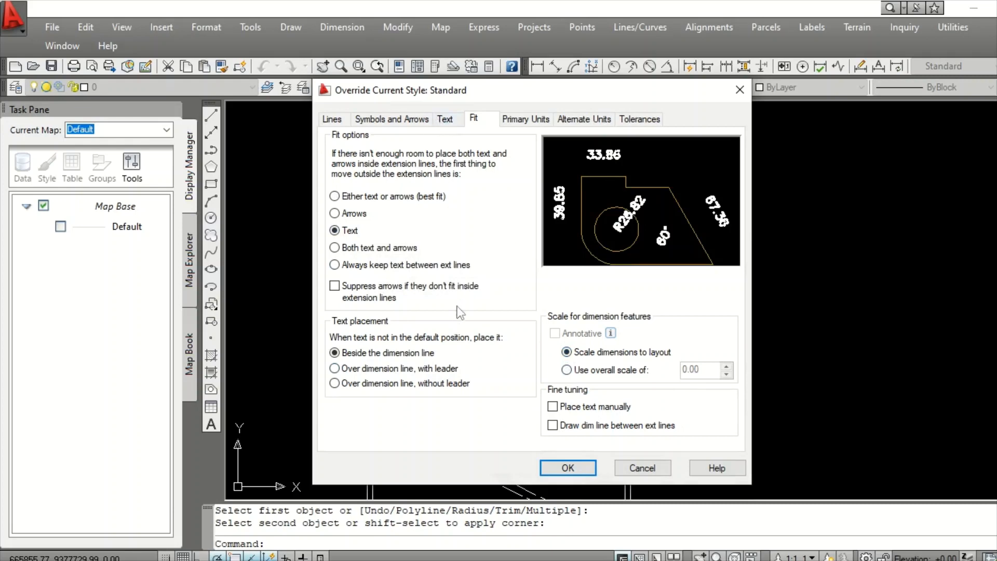
# - Review the override's text, fit, primary units, alternate units, arrowhead and line settings
pyautogui.click(445, 119)
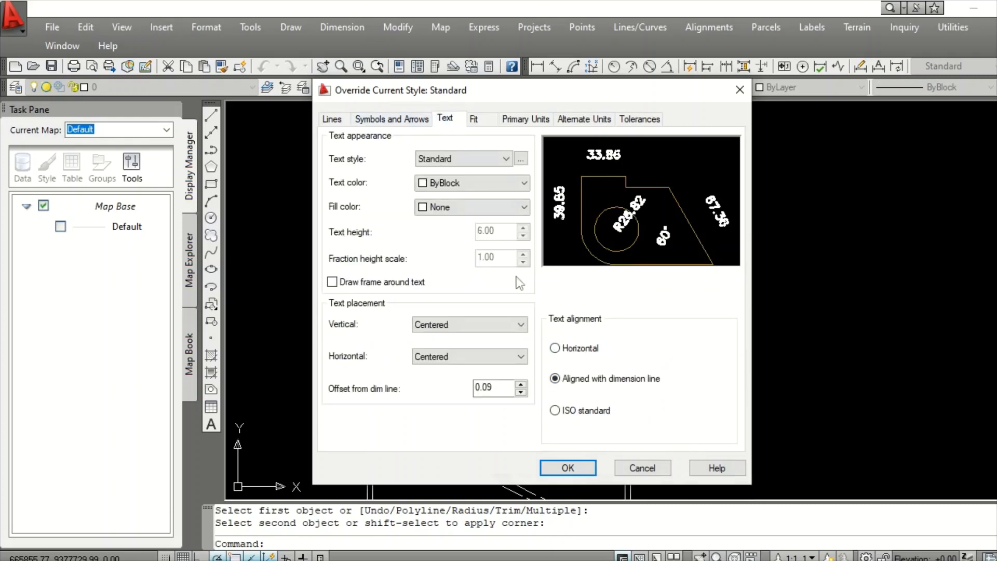
pyautogui.click(514, 120)
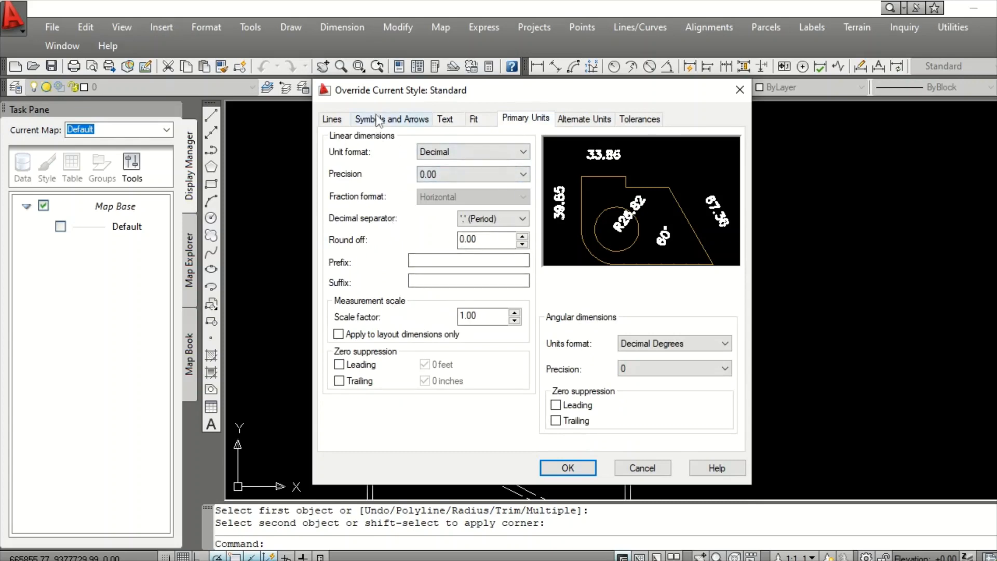
pyautogui.click(392, 119)
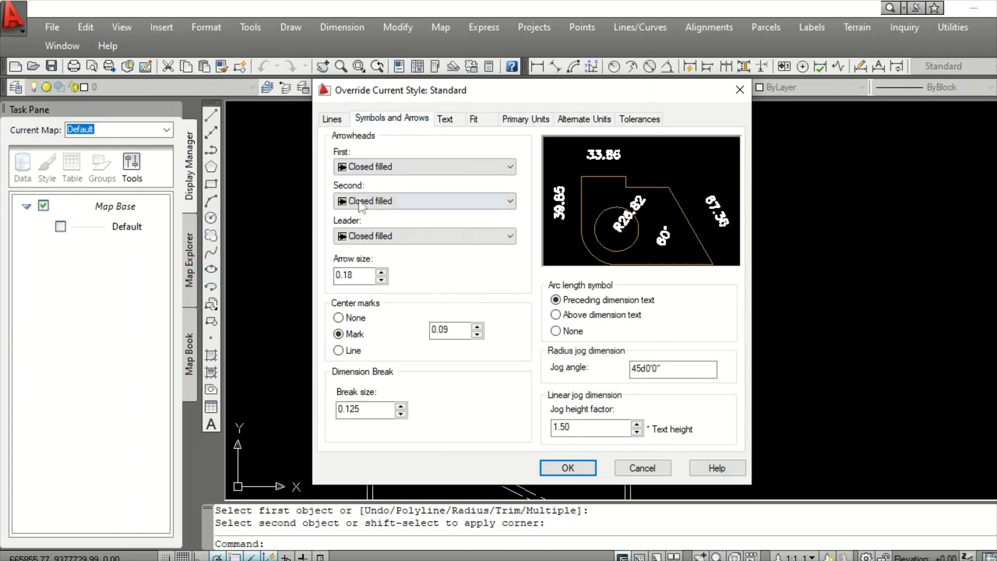
pyautogui.click(333, 119)
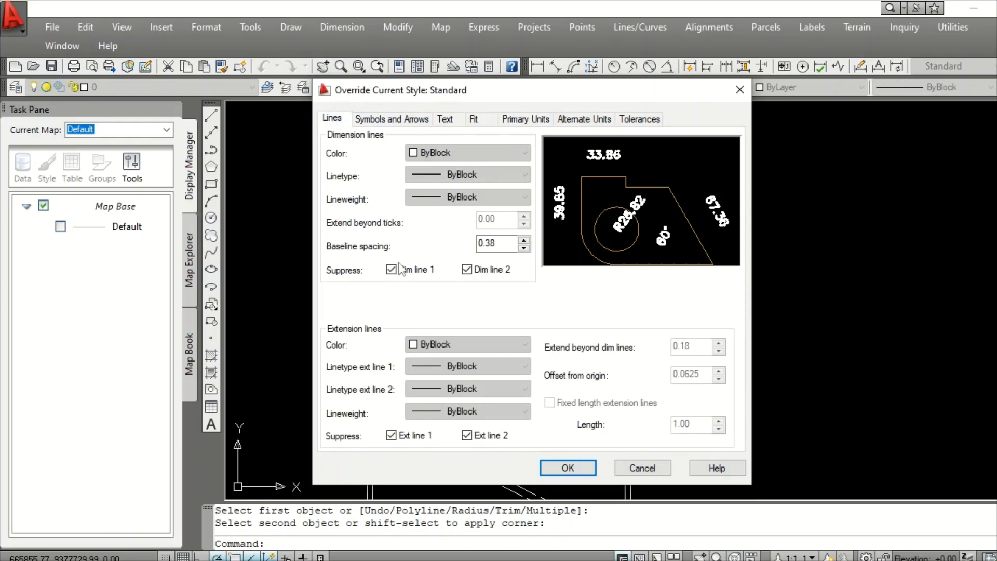
pyautogui.click(447, 121)
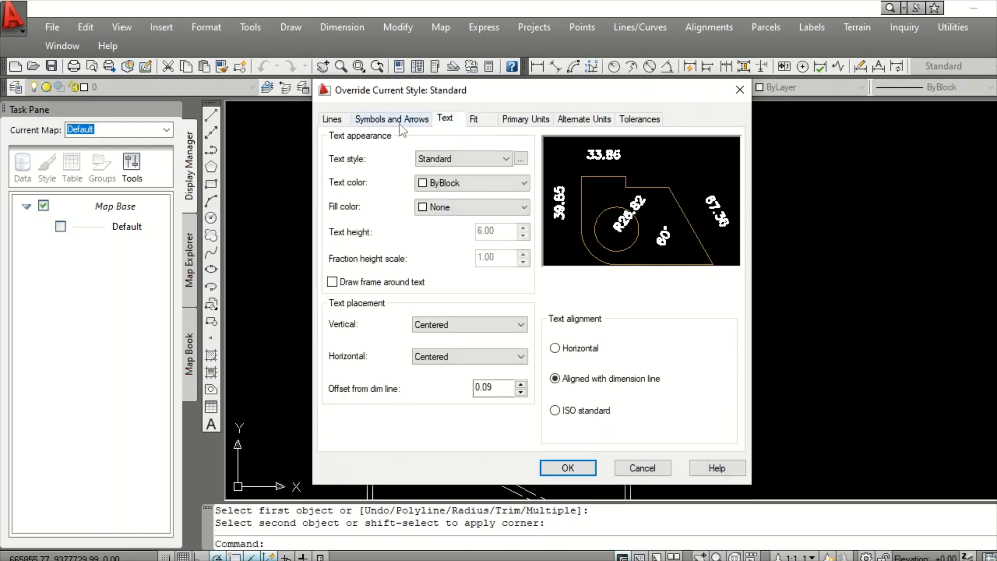
pyautogui.click(402, 125)
pyautogui.click(444, 121)
pyautogui.click(475, 125)
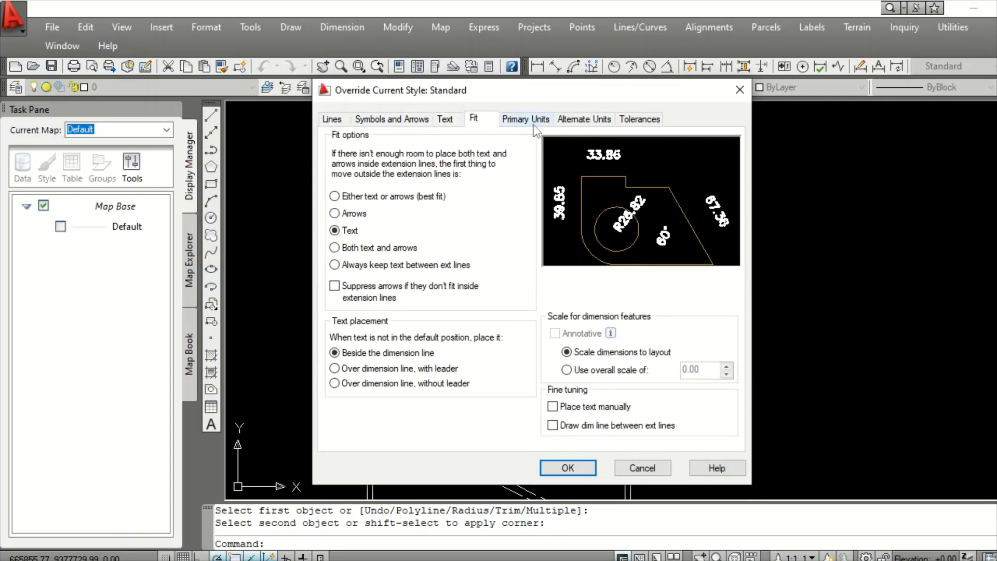
pyautogui.click(535, 130)
pyautogui.click(581, 122)
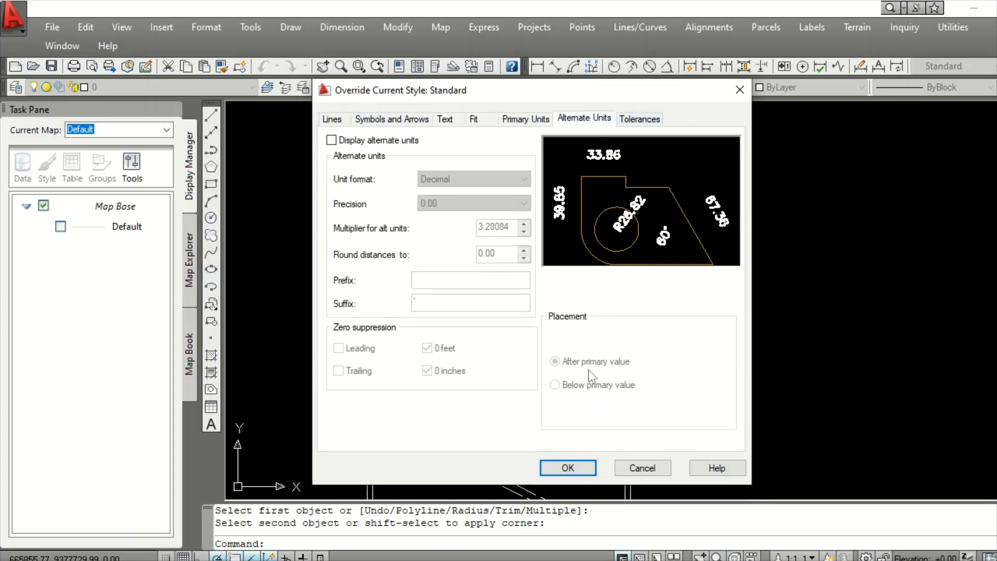
pyautogui.click(475, 120)
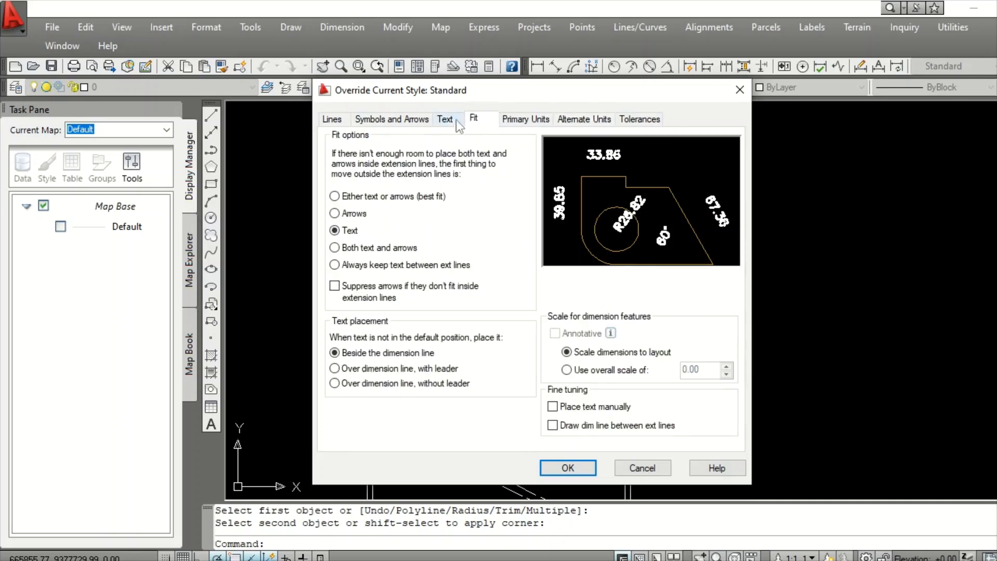
pyautogui.click(446, 120)
# - Set the linear dimension precision to 0, accept the override and make it the current dimension style
pyautogui.click(524, 119)
pyautogui.click(506, 176)
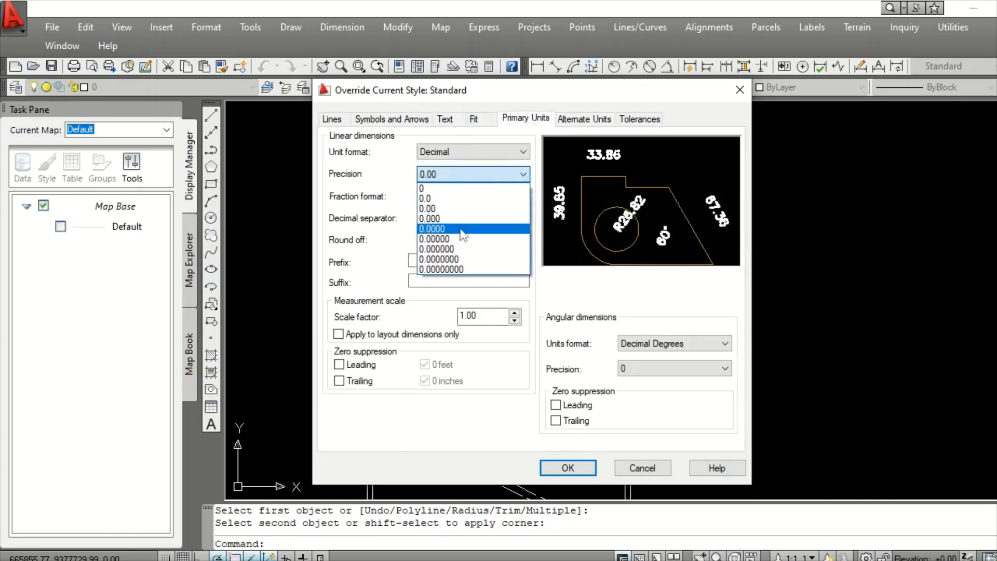
pyautogui.click(447, 183)
pyautogui.click(568, 468)
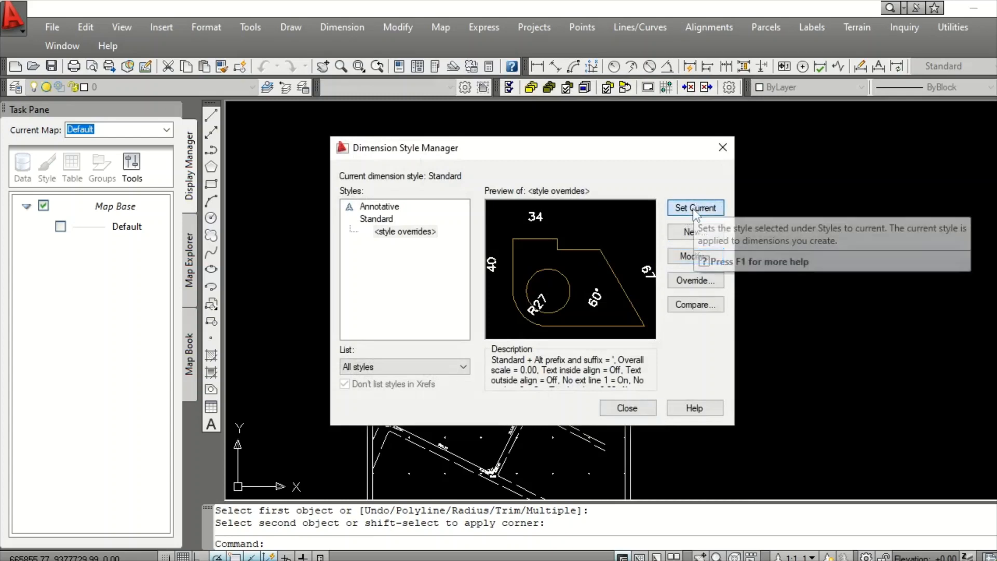
pyautogui.click(696, 208)
pyautogui.click(722, 148)
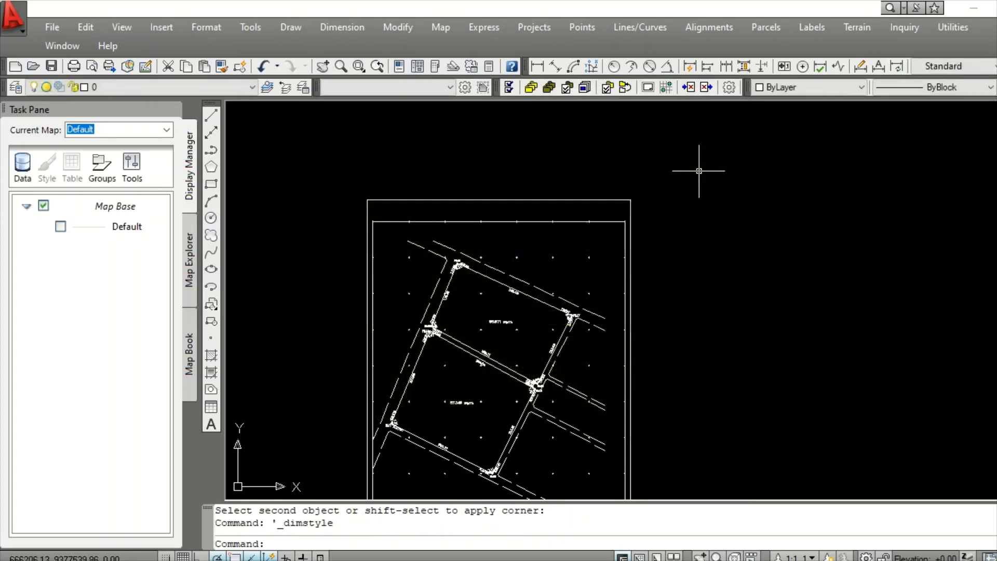
# - Label the inner frame's upper-left corner with its northing using an Ordinate dimension placed beside the left edge
pyautogui.click(593, 68)
pyautogui.scroll(5, 390, 171)
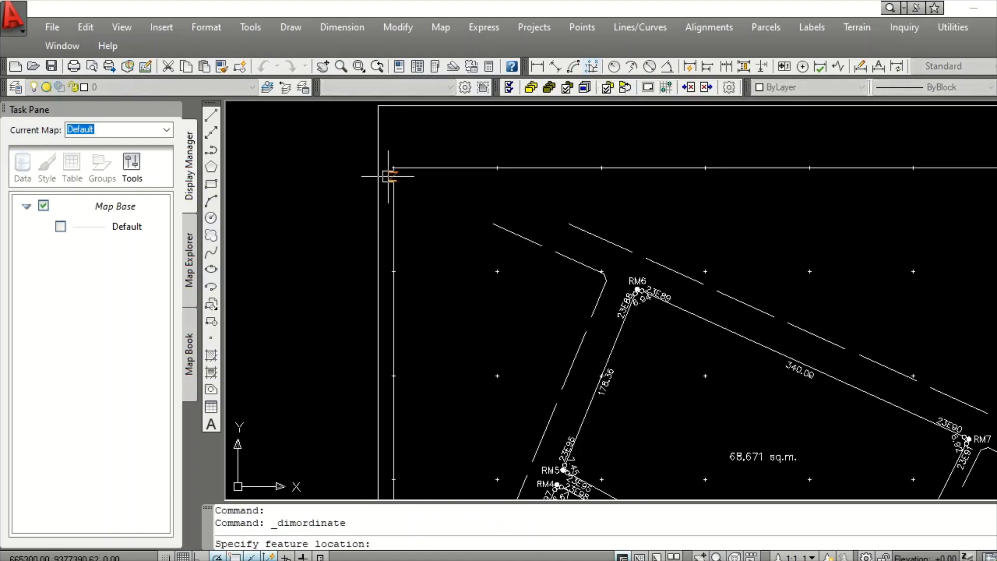
pyautogui.click(401, 154)
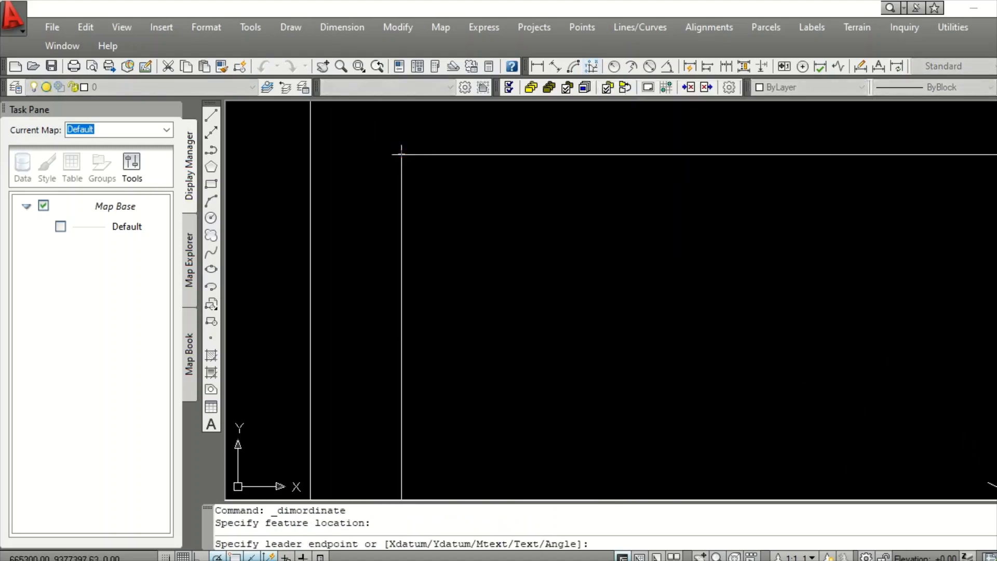
pyautogui.scroll(-2, 377, 167)
pyautogui.click(773, 160)
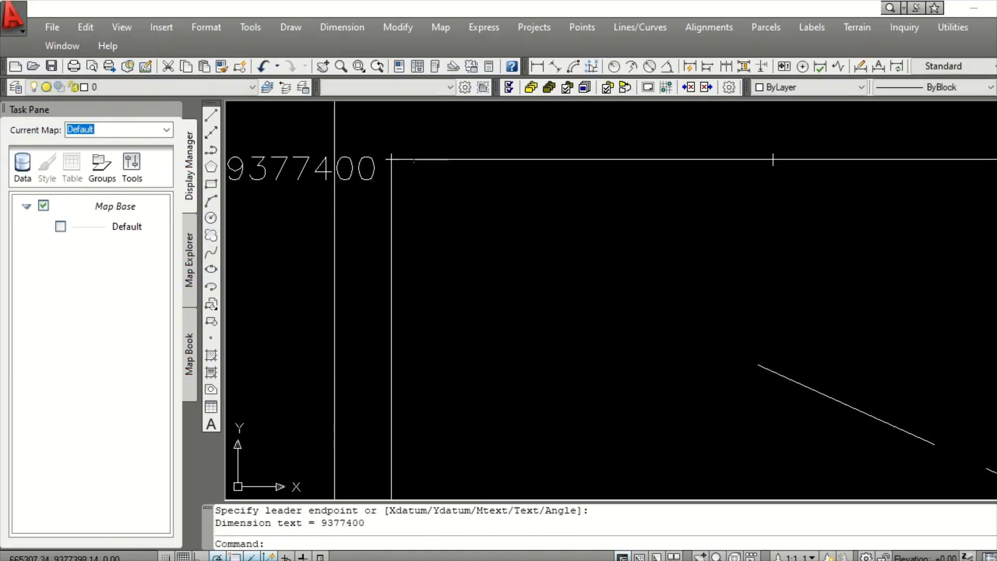
# - Add a second Ordinate dimension at the inner frame's upper-left corner to label its easting vertically above the corner
pyautogui.scroll(-2, 415, 156)
pyautogui.rightClick(385, 140)
pyautogui.click(426, 150)
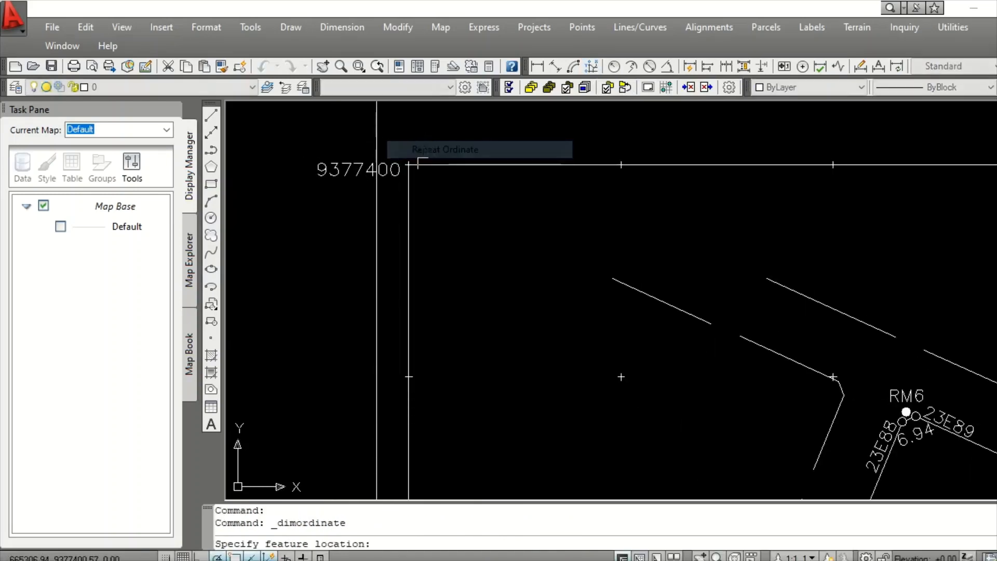
pyautogui.scroll(2, 409, 165)
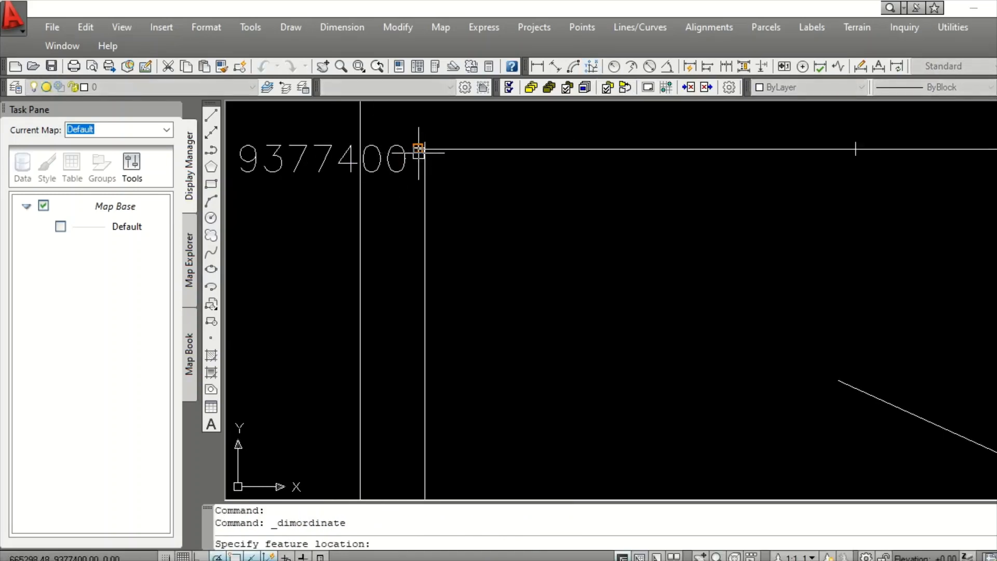
pyautogui.click(424, 149)
pyautogui.scroll(-3, 423, 138)
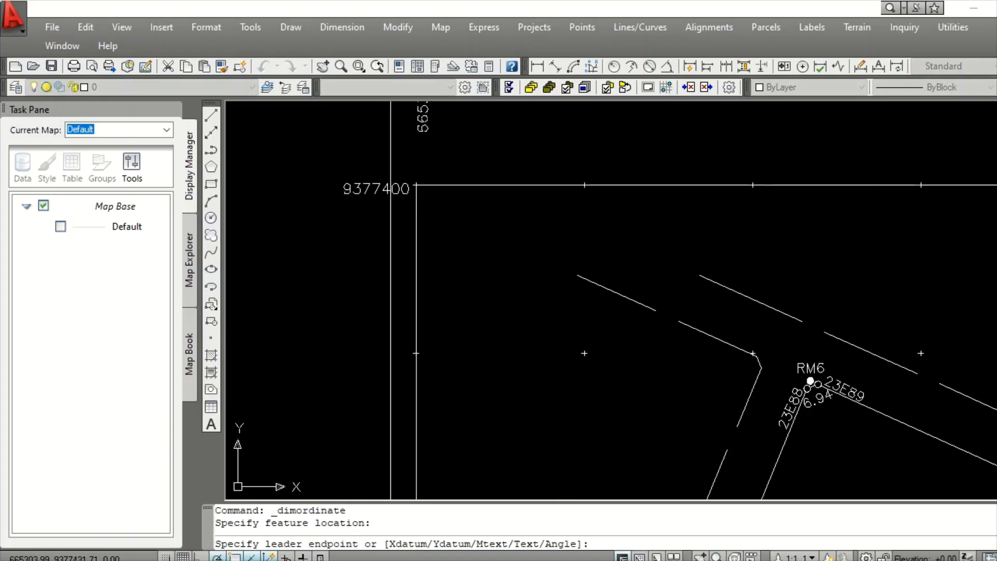
pyautogui.scroll(-4, 423, 139)
pyautogui.scroll(5, 421, 139)
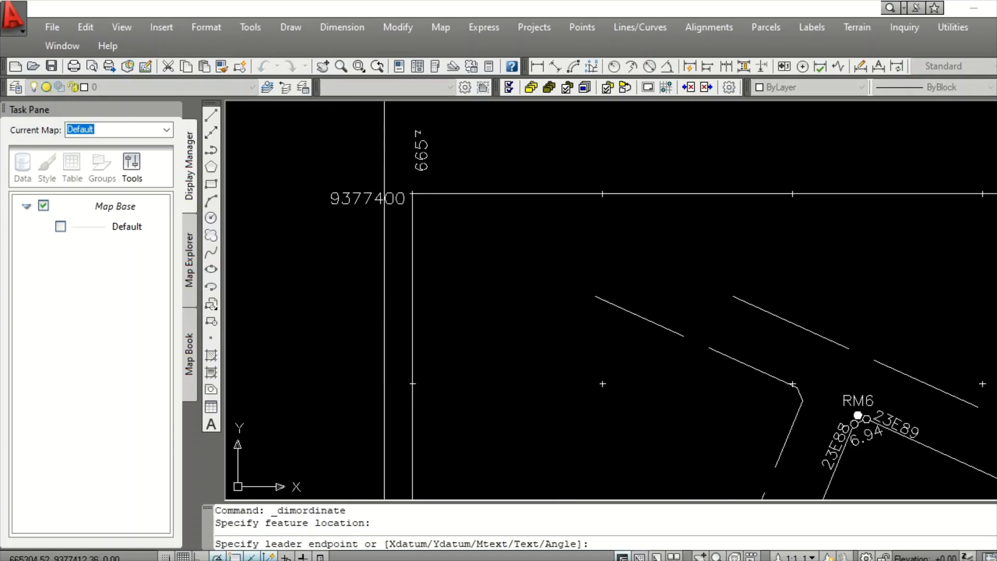
pyautogui.click(412, 195)
pyautogui.scroll(-4, 411, 203)
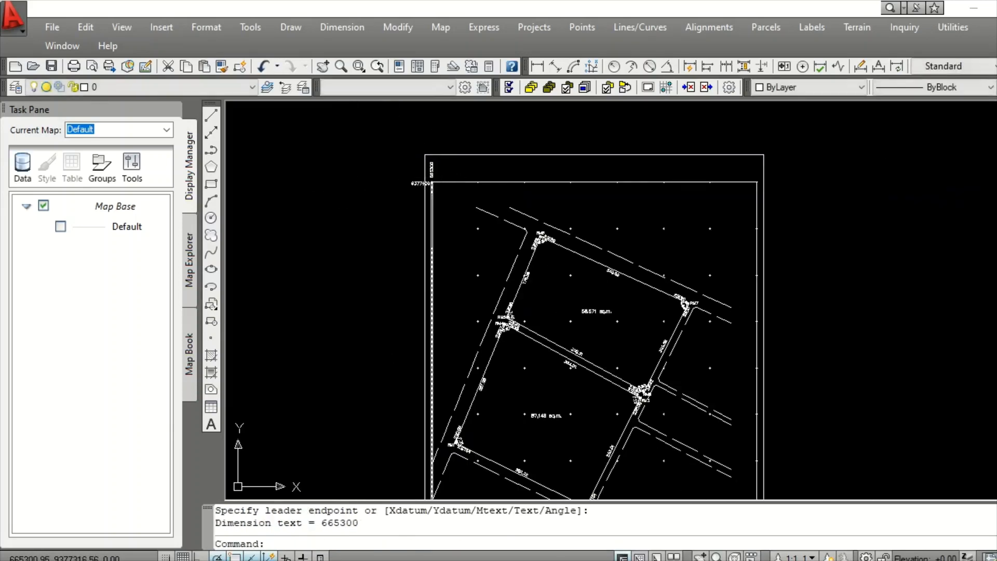
pyautogui.scroll(3, 406, 212)
pyautogui.scroll(-1, 400, 222)
pyautogui.rightClick(393, 177)
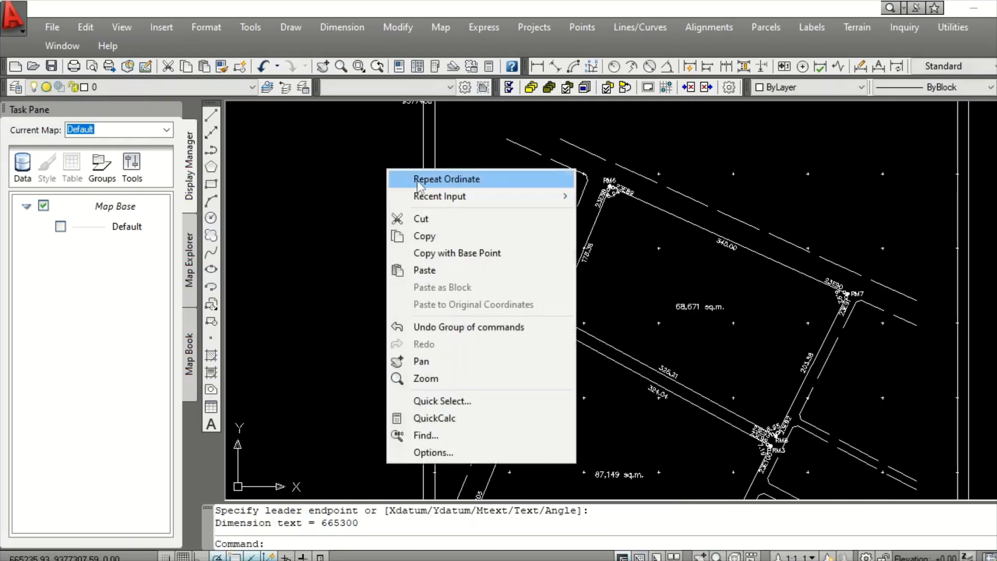
pyautogui.click(431, 178)
pyautogui.scroll(4, 433, 165)
pyautogui.click(433, 165)
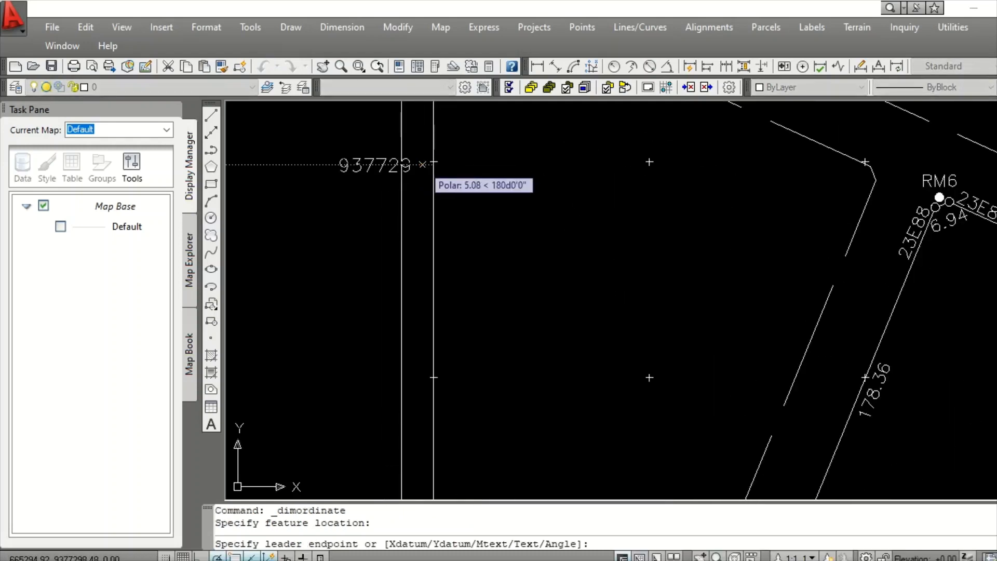
pyautogui.scroll(2, 417, 191)
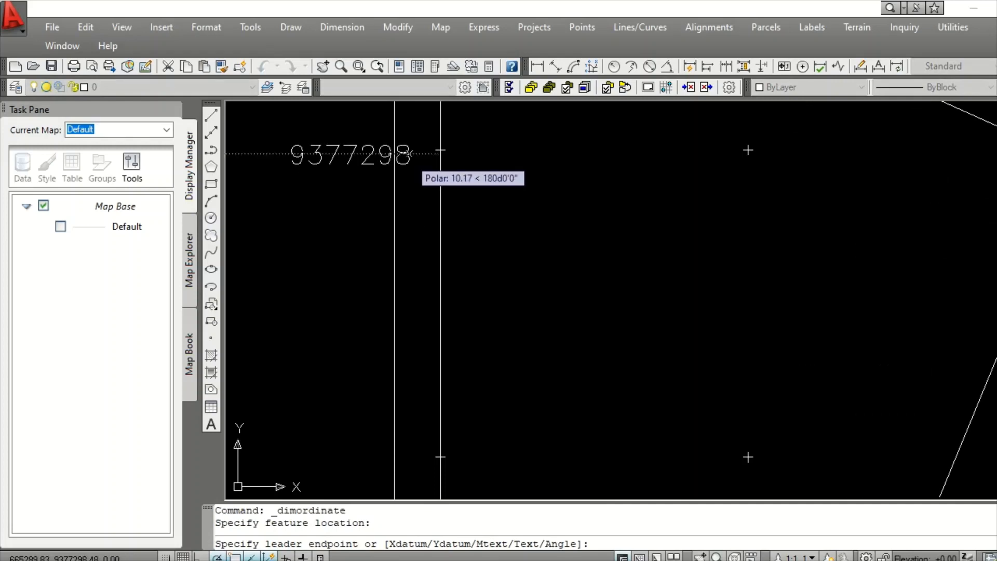
pyautogui.rightClick(410, 158)
pyautogui.click(449, 185)
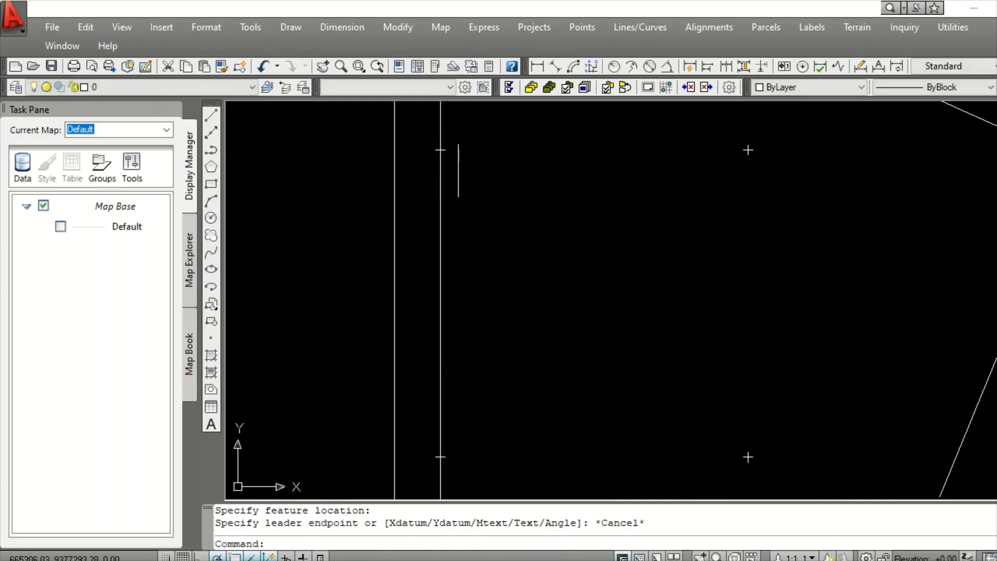
# - Label the northing of the first tick below the corner on the inner frame's left edge, snapping to the tick's insertion point
pyautogui.rightClick(461, 169)
pyautogui.click(494, 179)
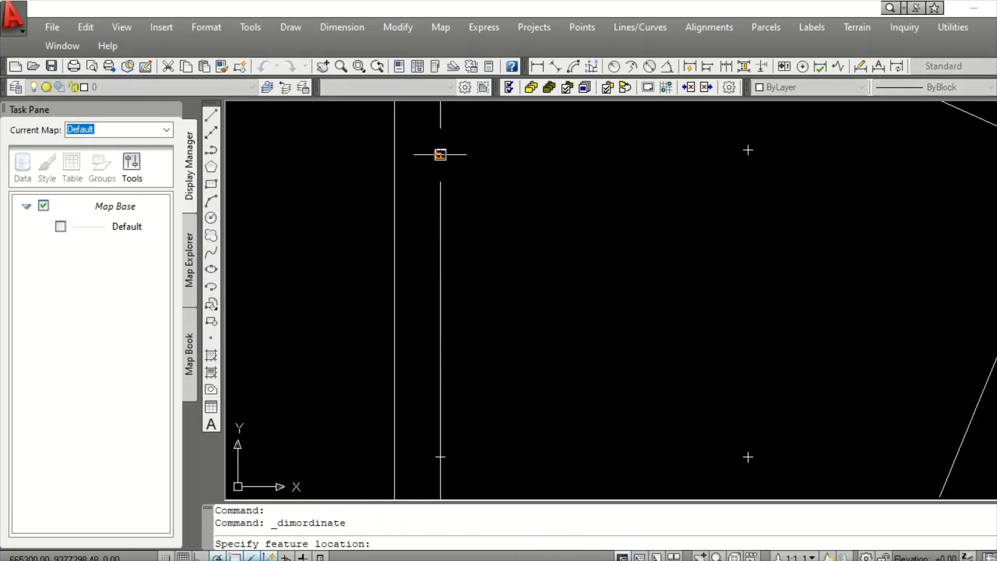
pyautogui.scroll(5, 424, 146)
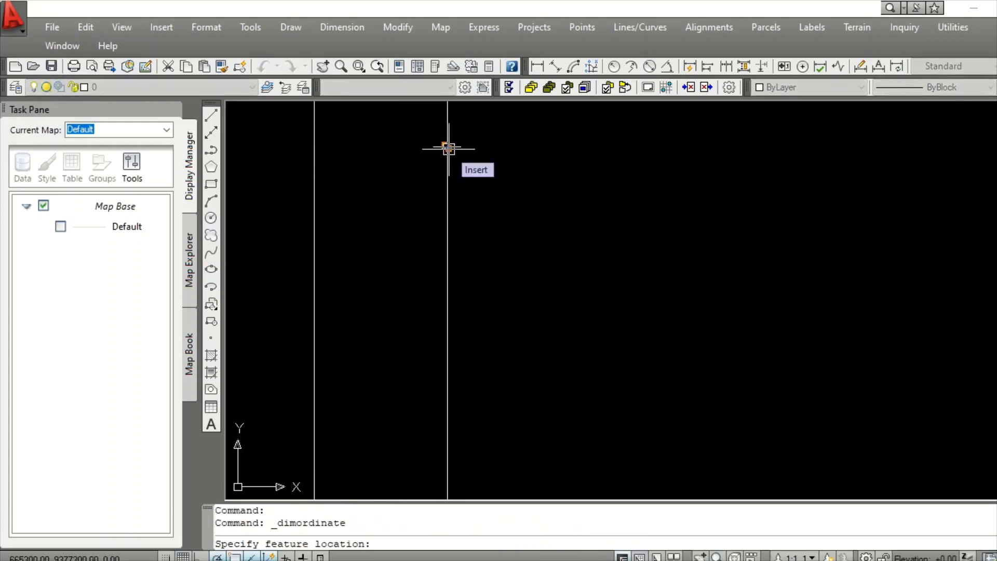
pyautogui.click(448, 148)
pyautogui.click(446, 144)
# - Add an Ordinate dimension labelling the northing of the second tick below the corner on the inner frame's left edge
pyautogui.scroll(-5, 417, 286)
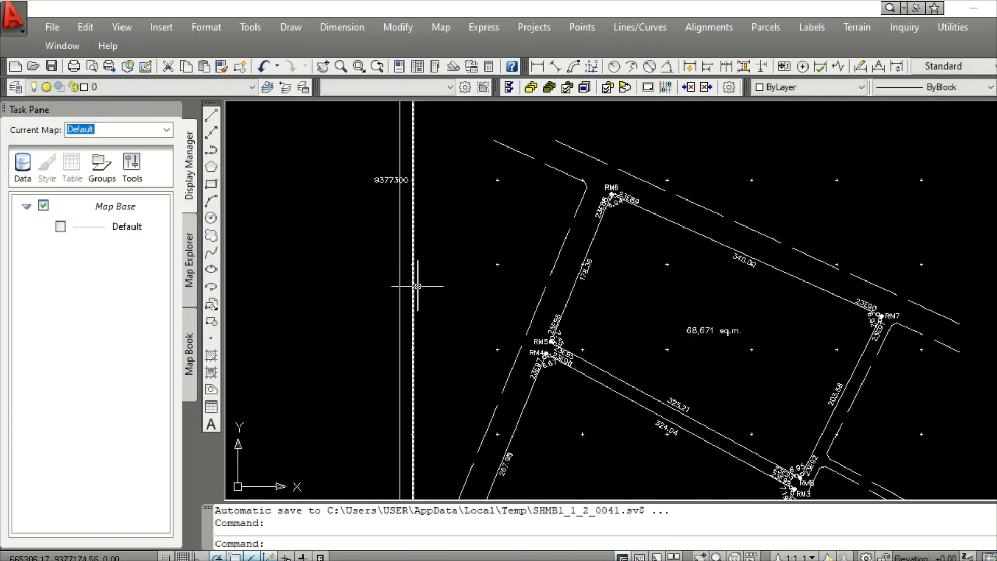
pyautogui.scroll(-2, 416, 274)
pyautogui.scroll(7, 418, 238)
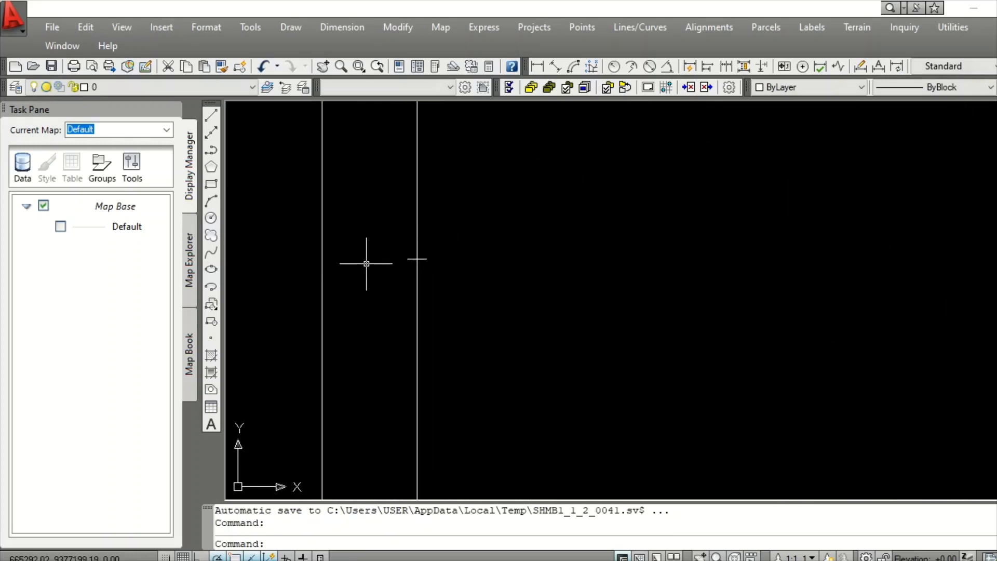
pyautogui.scroll(3, 376, 251)
pyautogui.rightClick(374, 232)
pyautogui.click(425, 241)
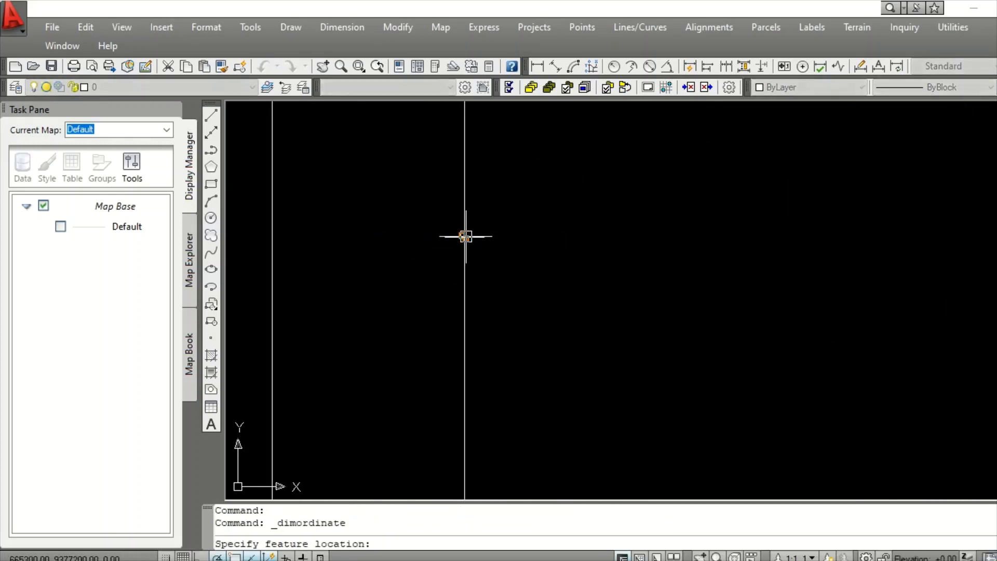
pyautogui.click(465, 236)
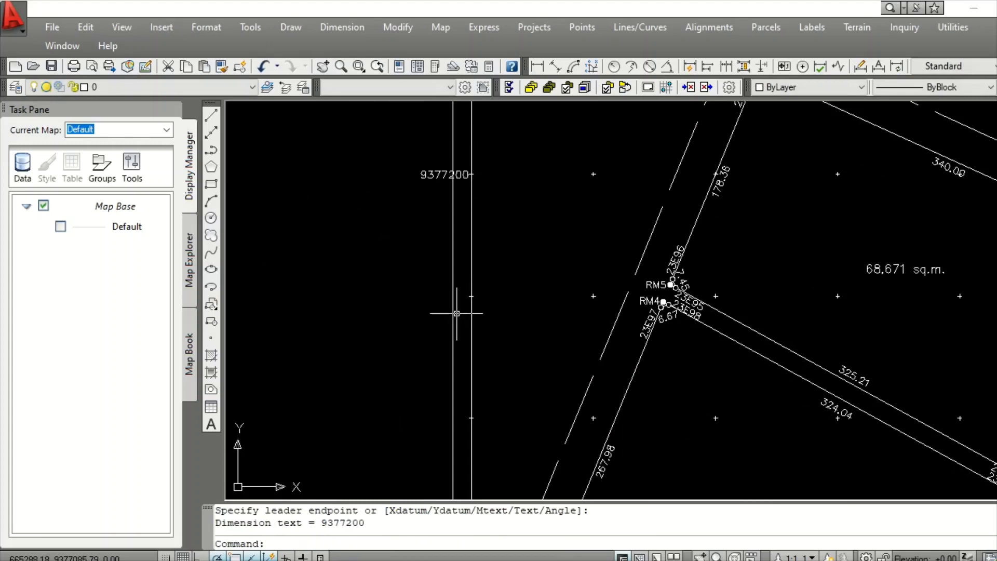
# - Add an Ordinate dimension labelling the northing of the third tick below the corner on the inner frame's left edge
pyautogui.scroll(10, 456, 313)
pyautogui.rightClick(479, 238)
pyautogui.click(519, 250)
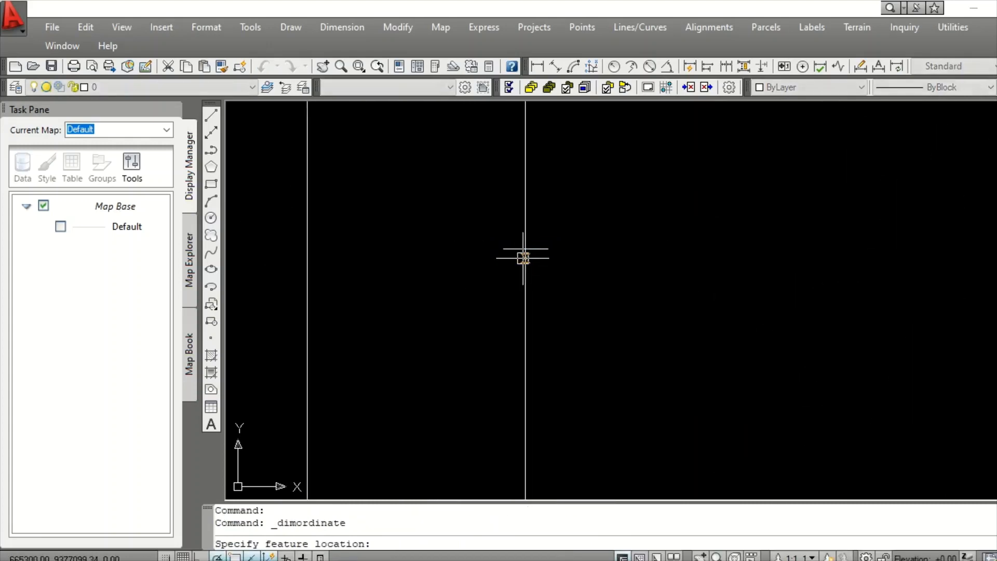
pyautogui.click(525, 250)
pyautogui.click(504, 248)
# - Add an Ordinate dimension labelling the northing of the tick just below the 9377100 label on the inner frame's left edge
pyautogui.scroll(-4, 501, 195)
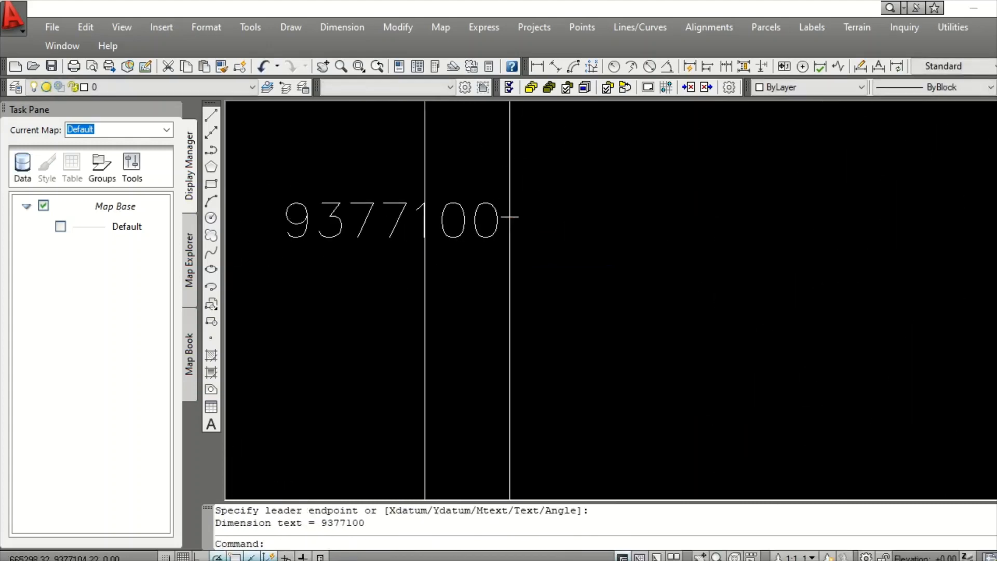
pyautogui.scroll(-5, 499, 206)
pyautogui.scroll(10, 509, 214)
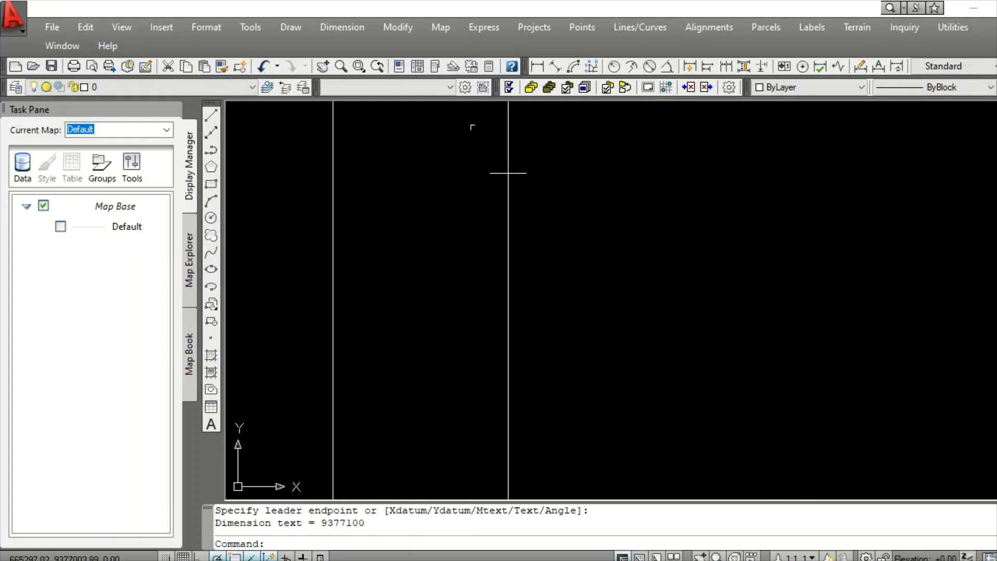
pyautogui.rightClick(470, 128)
pyautogui.click(498, 138)
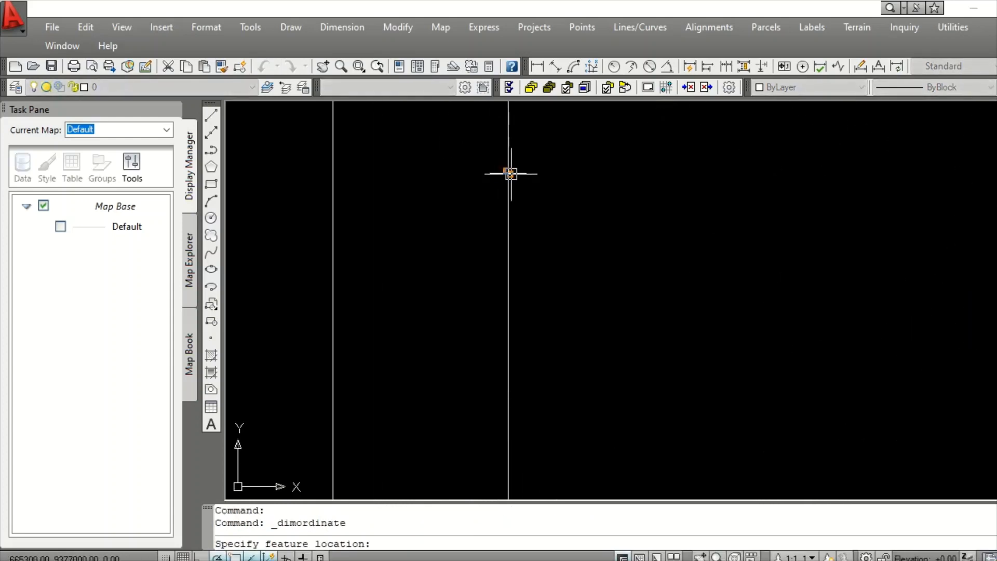
pyautogui.click(510, 173)
pyautogui.click(507, 171)
# - Label the northing of the tick just below the 9377000 label on the inner frame's left edge with an Ordinate dimension
pyautogui.scroll(-5, 501, 198)
pyautogui.scroll(6, 492, 231)
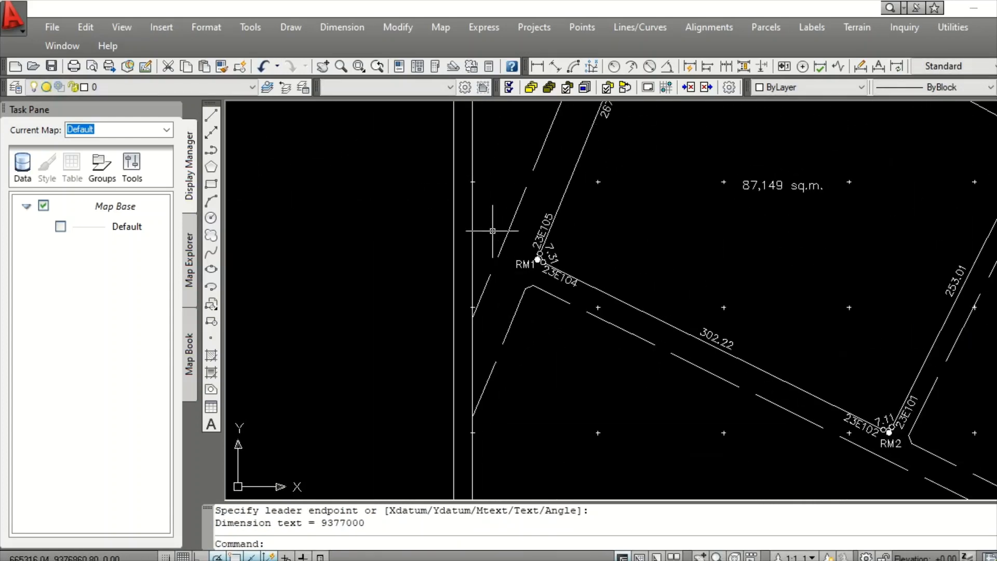
pyautogui.scroll(5, 492, 230)
pyautogui.rightClick(464, 170)
pyautogui.click(493, 180)
pyautogui.scroll(4, 514, 190)
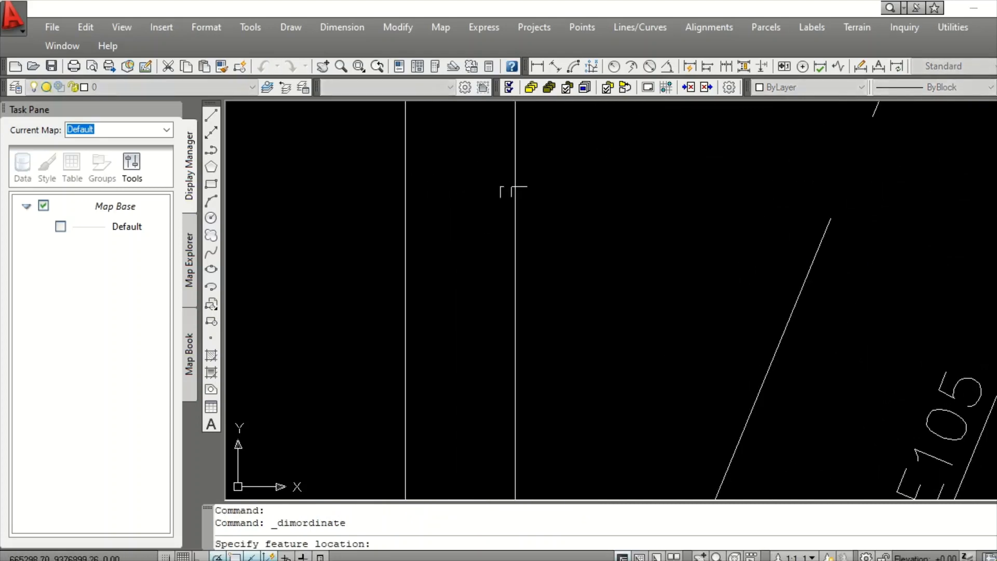
pyautogui.click(514, 187)
pyautogui.click(513, 195)
# - Add an Ordinate dimension for the northing of the left-edge tick directly below the 9376900 label
pyautogui.scroll(-5, 478, 222)
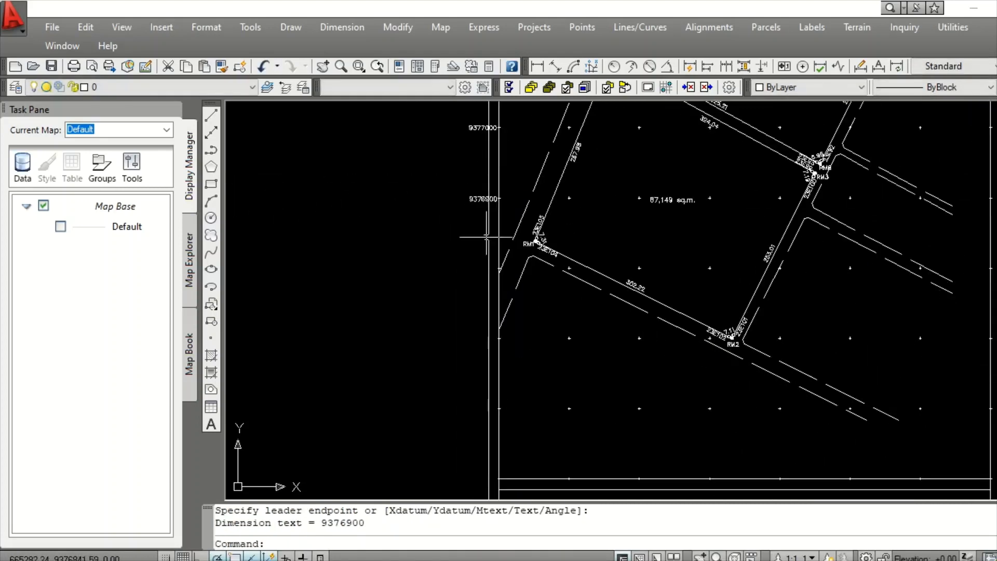
pyautogui.scroll(6, 489, 250)
pyautogui.scroll(3, 467, 252)
pyautogui.rightClick(465, 238)
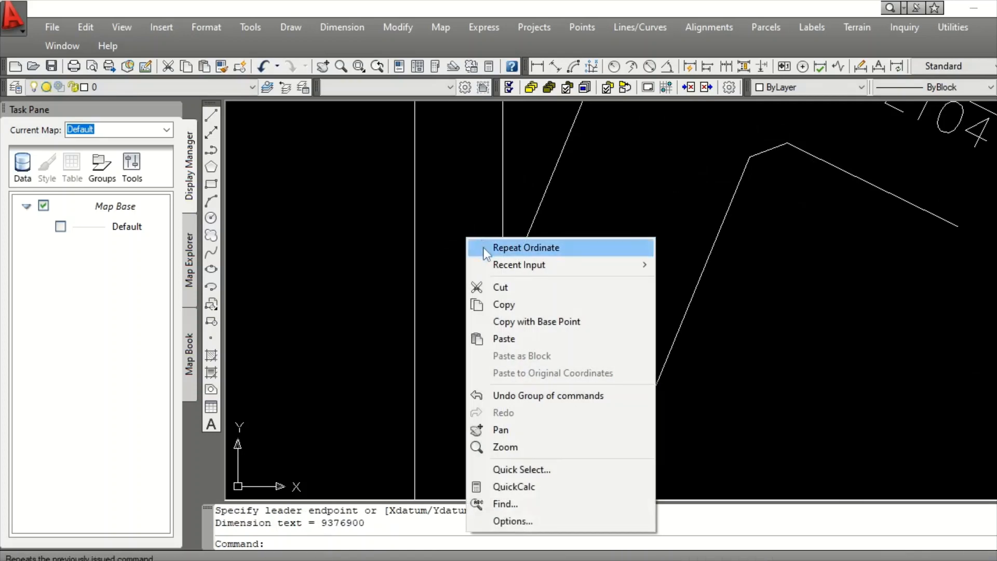
pyautogui.click(485, 247)
pyautogui.click(501, 243)
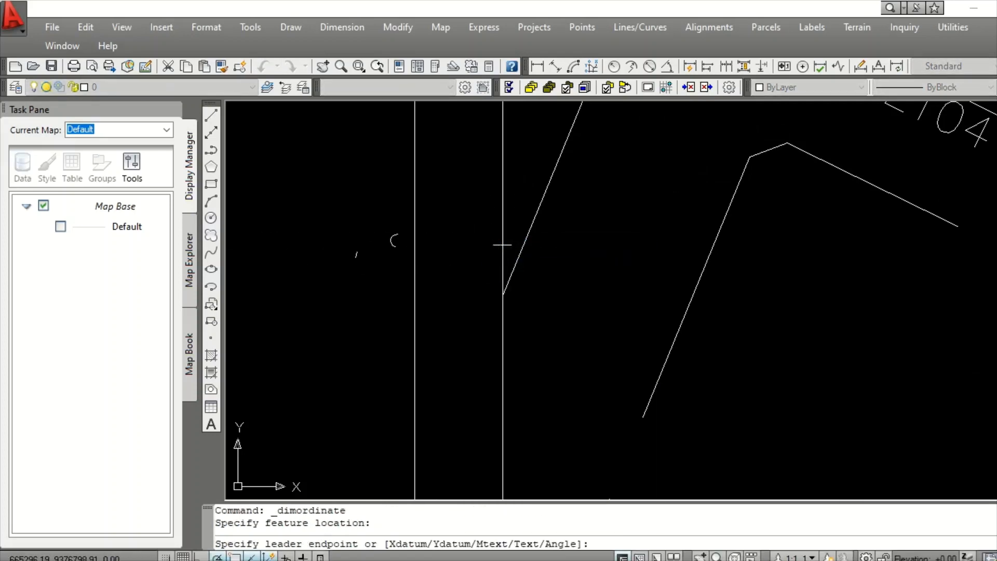
pyautogui.click(487, 244)
# - Add an Ordinate dimension for the northing of the left-edge tick directly below the 9376800 label
pyautogui.scroll(-5, 487, 244)
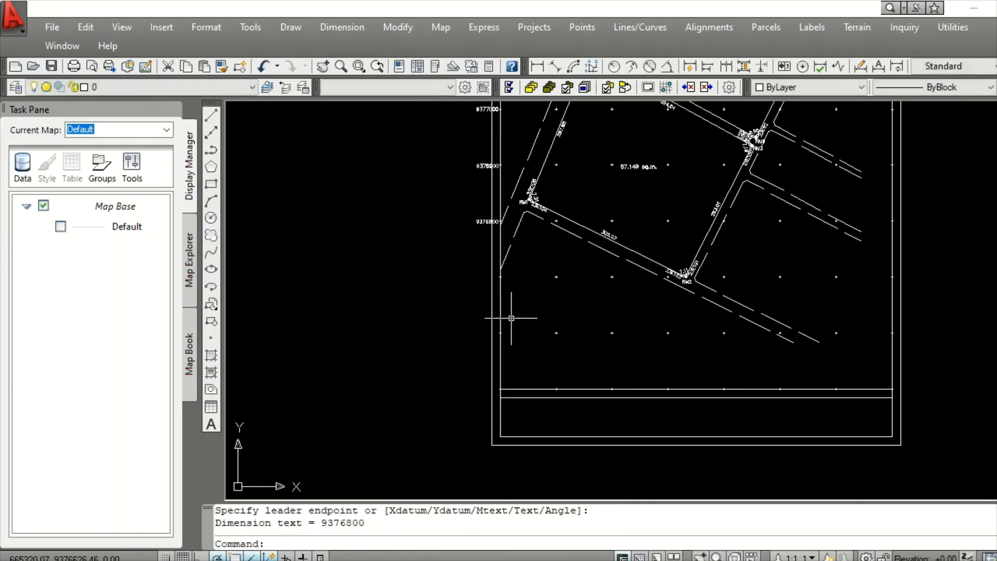
pyautogui.scroll(8, 490, 263)
pyautogui.rightClick(491, 263)
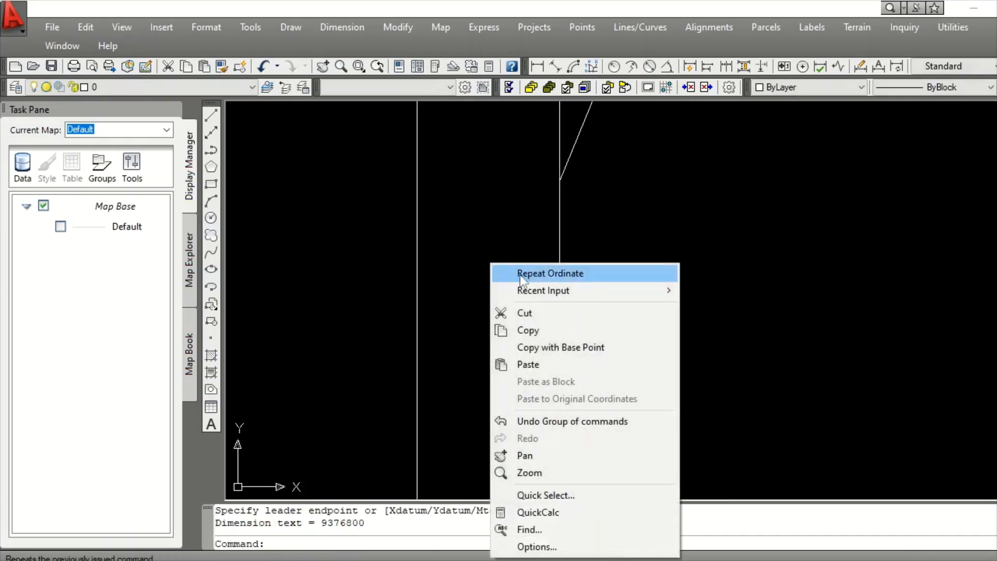
pyautogui.click(519, 275)
pyautogui.click(557, 294)
pyautogui.click(509, 294)
# - Add an Ordinate dimension for the northing of the left-edge tick directly below the 9376700 label
pyautogui.scroll(-5, 489, 217)
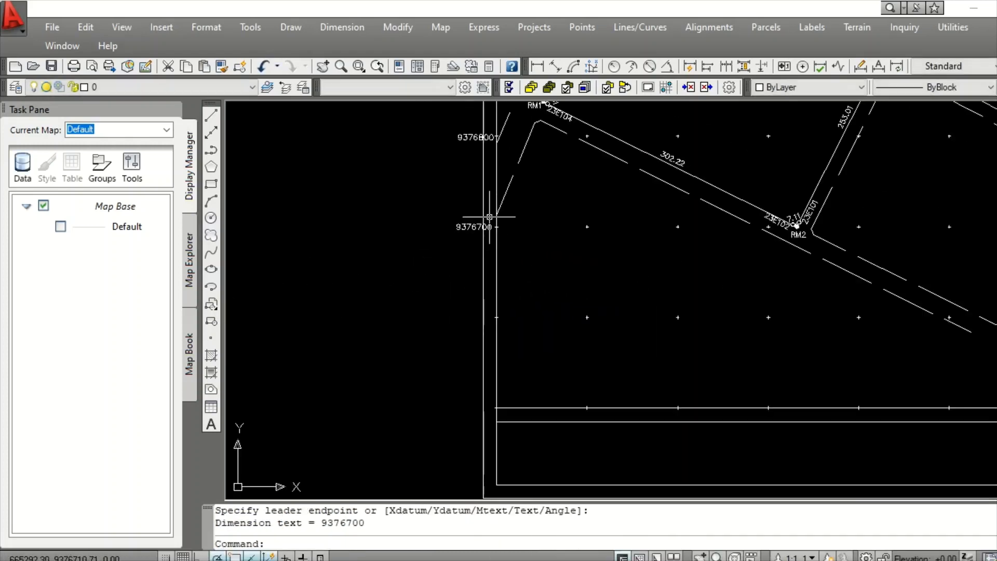
pyautogui.scroll(6, 490, 312)
pyautogui.rightClick(485, 275)
pyautogui.click(509, 280)
pyautogui.scroll(3, 507, 280)
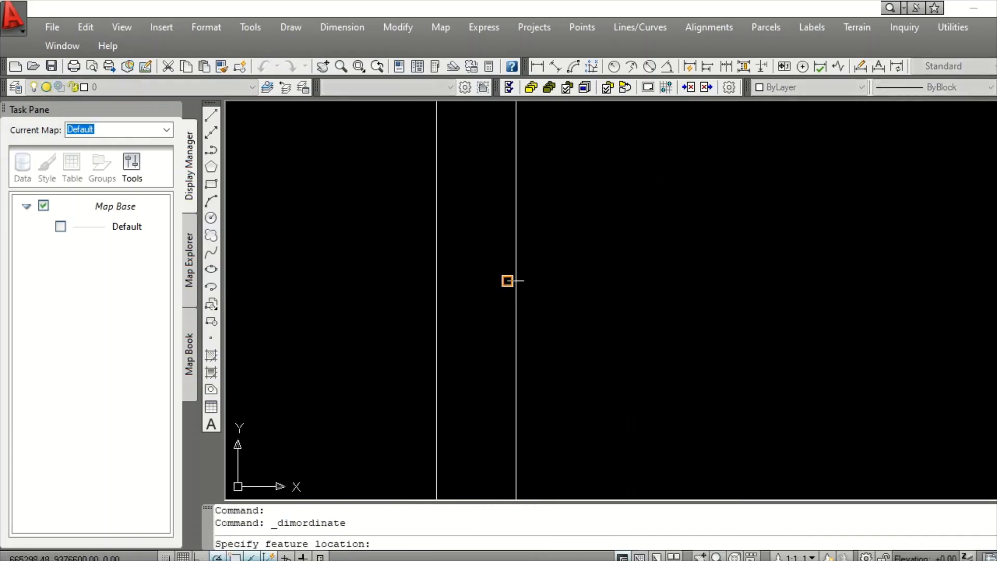
pyautogui.click(517, 281)
pyautogui.click(515, 281)
# - Label the northing where the map area's lower boundary line meets the inner frame's left edge, placing the text outside the edge
pyautogui.scroll(-4, 499, 278)
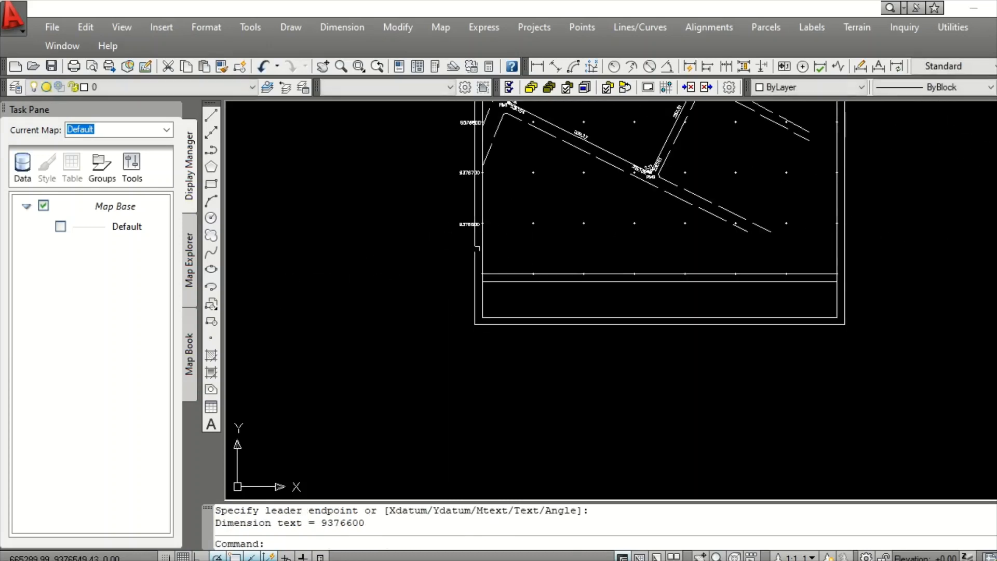
pyautogui.scroll(5, 479, 272)
pyautogui.scroll(2, 479, 273)
pyautogui.rightClick(483, 257)
pyautogui.click(506, 266)
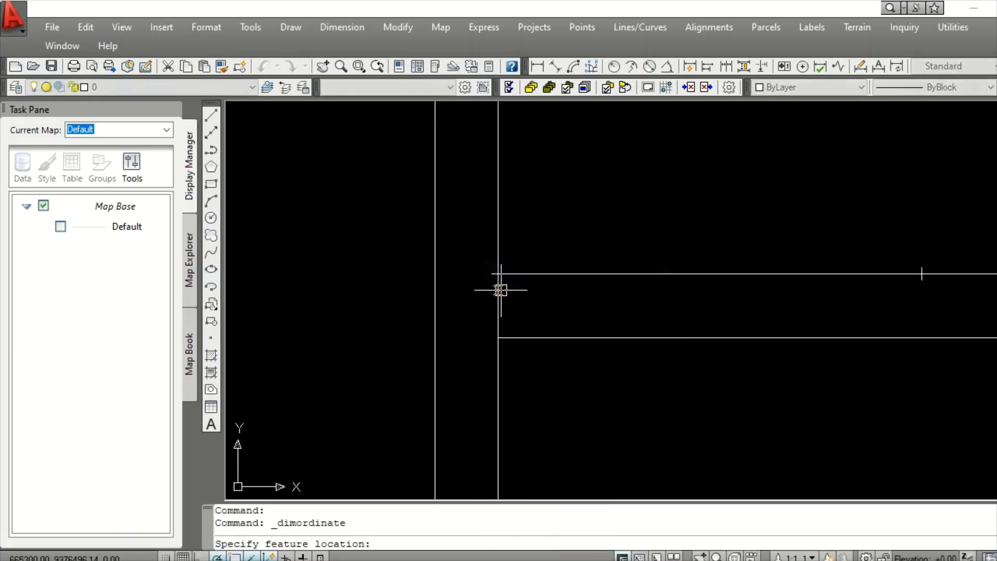
pyautogui.click(498, 274)
pyautogui.click(479, 274)
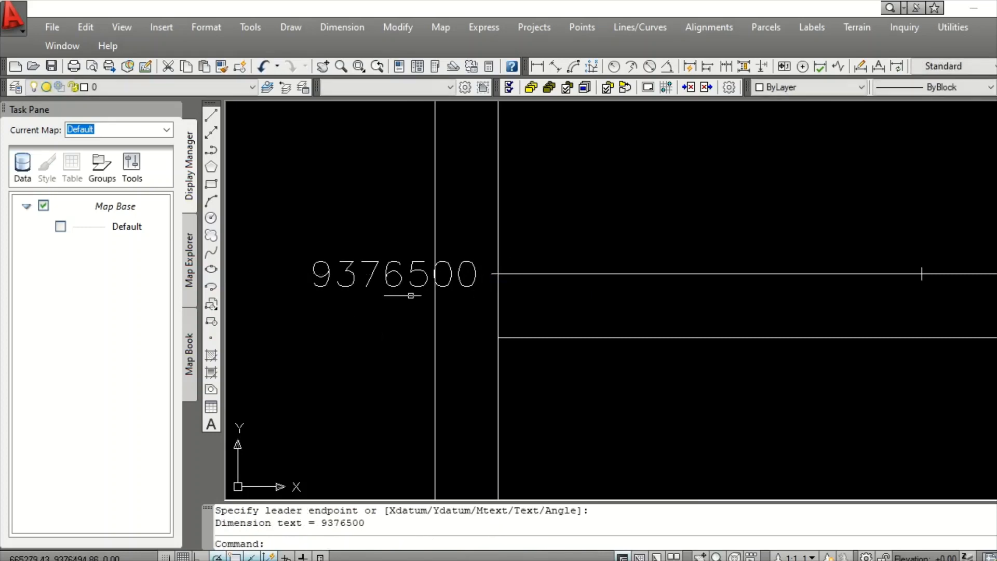
# - Add an Ordinate dimension at the same lower-left junction to label its easting vertically below the boundary line
pyautogui.scroll(2, 462, 224)
pyautogui.rightClick(455, 214)
pyautogui.click(482, 226)
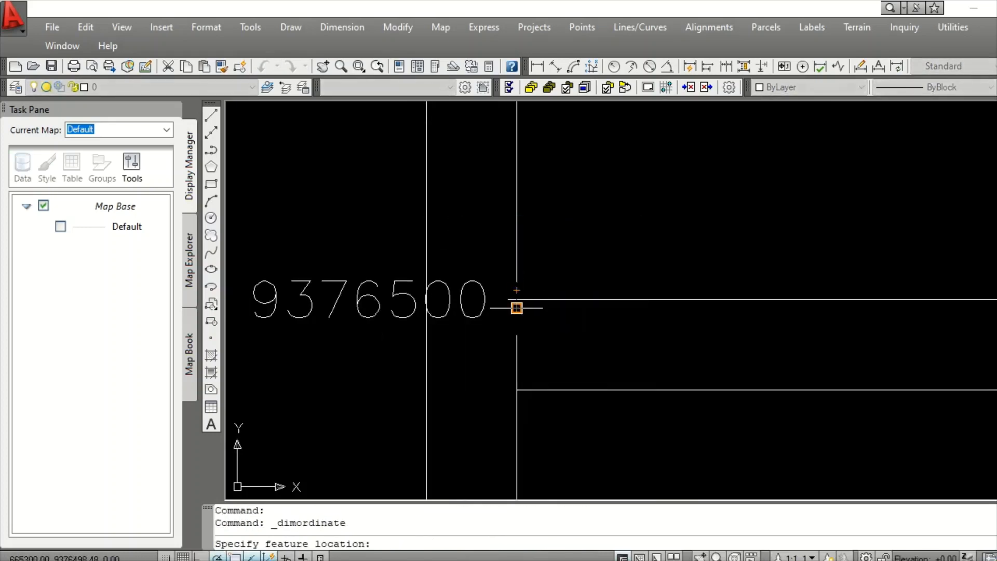
pyautogui.click(517, 308)
pyautogui.click(509, 330)
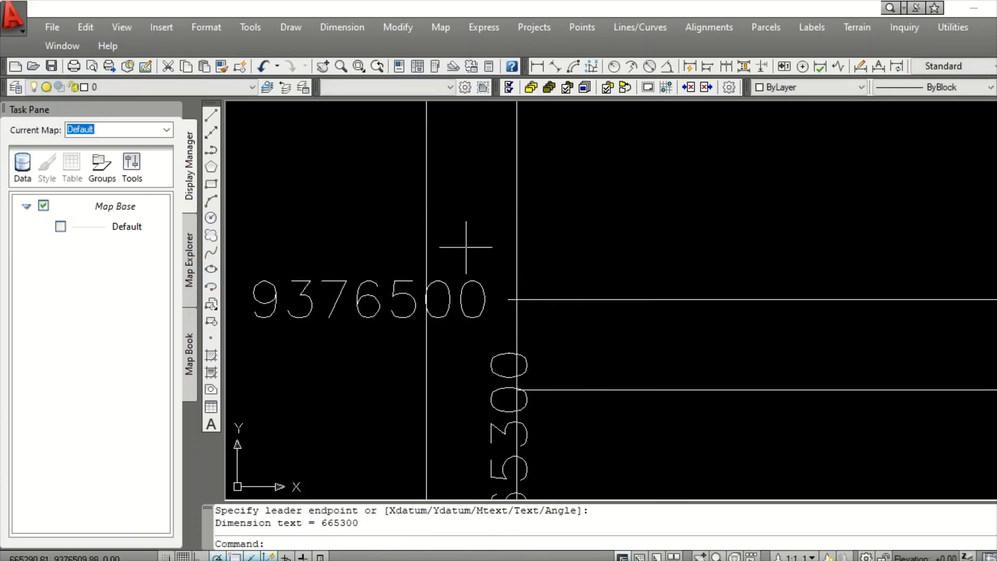
# - Label the easting of the first tick right of the left edge vertically below the map area's lower boundary line
pyautogui.scroll(-6, 432, 203)
pyautogui.scroll(4, 556, 217)
pyautogui.rightClick(517, 177)
pyautogui.click(556, 183)
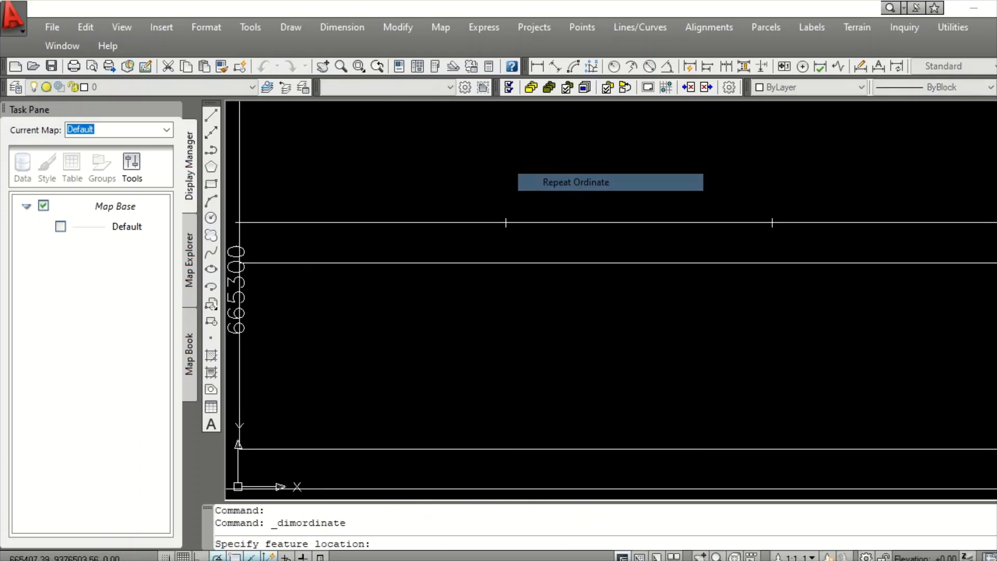
pyautogui.click(505, 221)
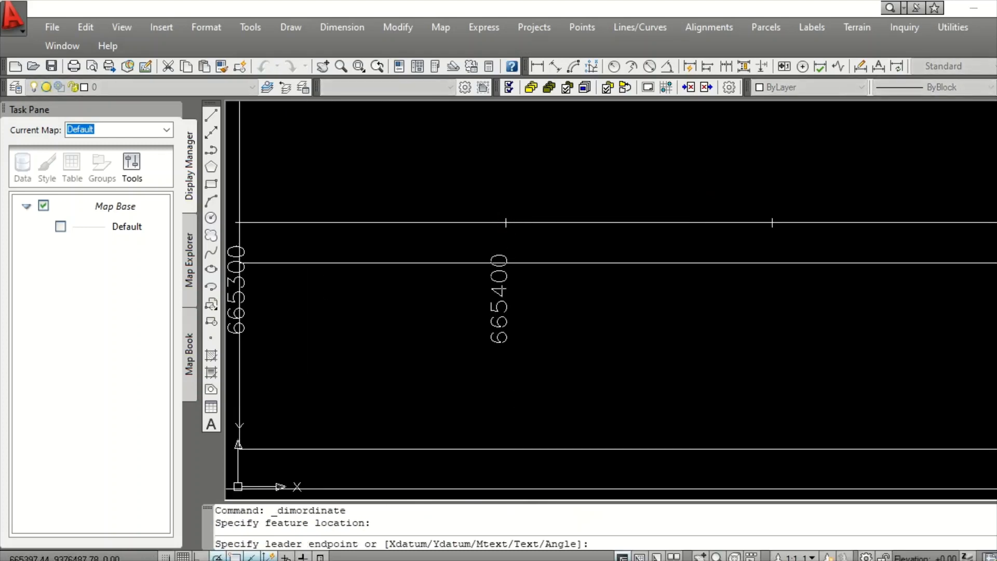
pyautogui.click(499, 347)
# - Add an Ordinate dimension labelling the easting of the second tick along the lower boundary line
pyautogui.rightClick(790, 173)
pyautogui.click(834, 183)
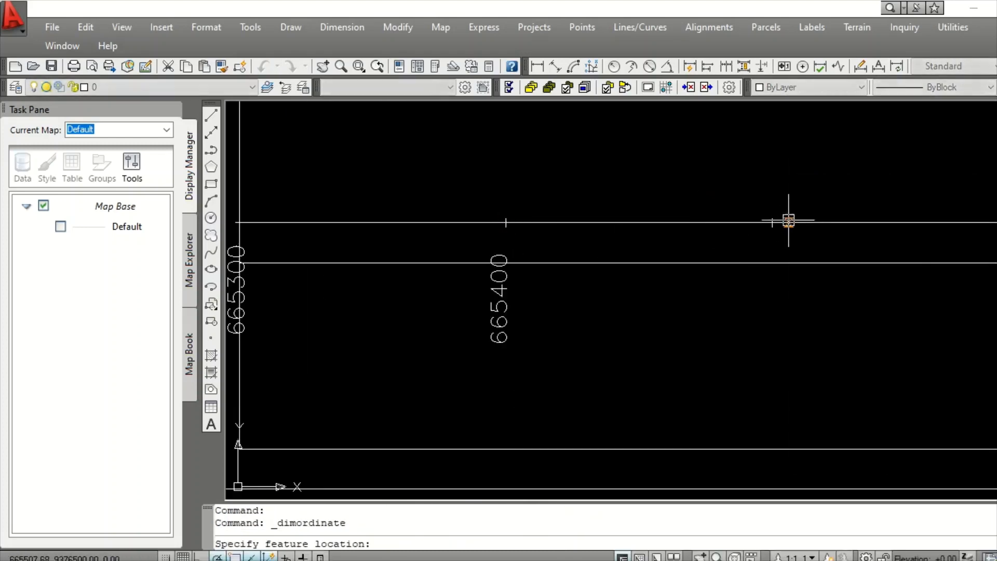
pyautogui.click(772, 222)
pyautogui.click(770, 337)
# - Add an Ordinate dimension labelling the easting of the third tick along the lower boundary line
pyautogui.scroll(-8, 597, 201)
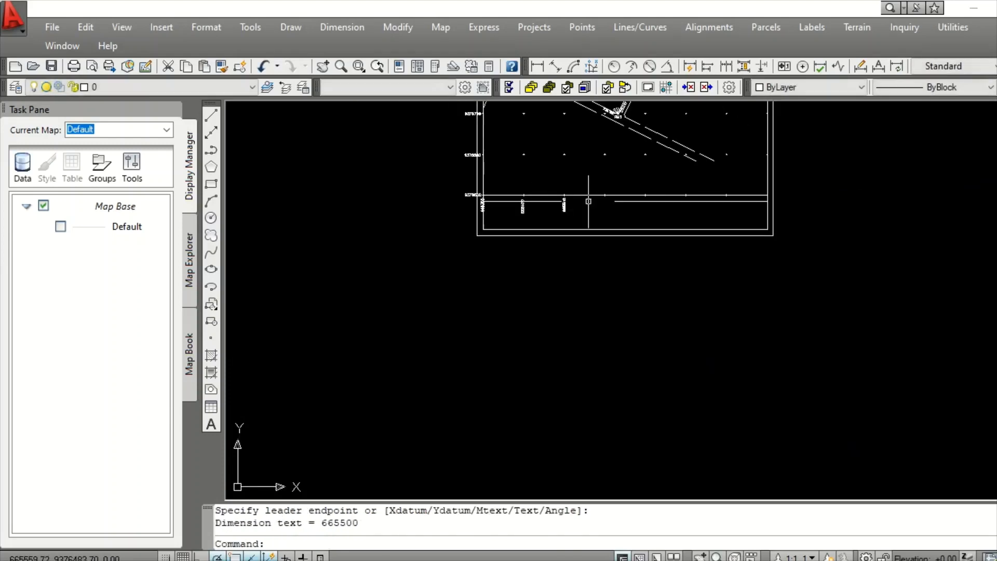
pyautogui.scroll(8, 588, 201)
pyautogui.rightClick(615, 155)
pyautogui.click(639, 163)
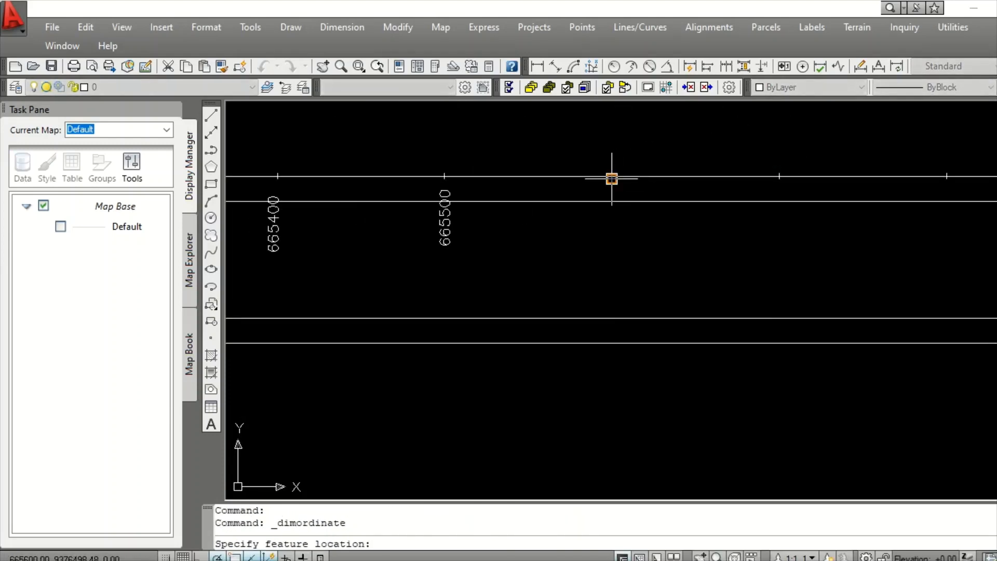
pyautogui.click(612, 177)
pyautogui.click(609, 182)
# - Add an Ordinate dimension labelling the easting of the fourth tick along the lower boundary line
pyautogui.rightClick(763, 148)
pyautogui.click(796, 158)
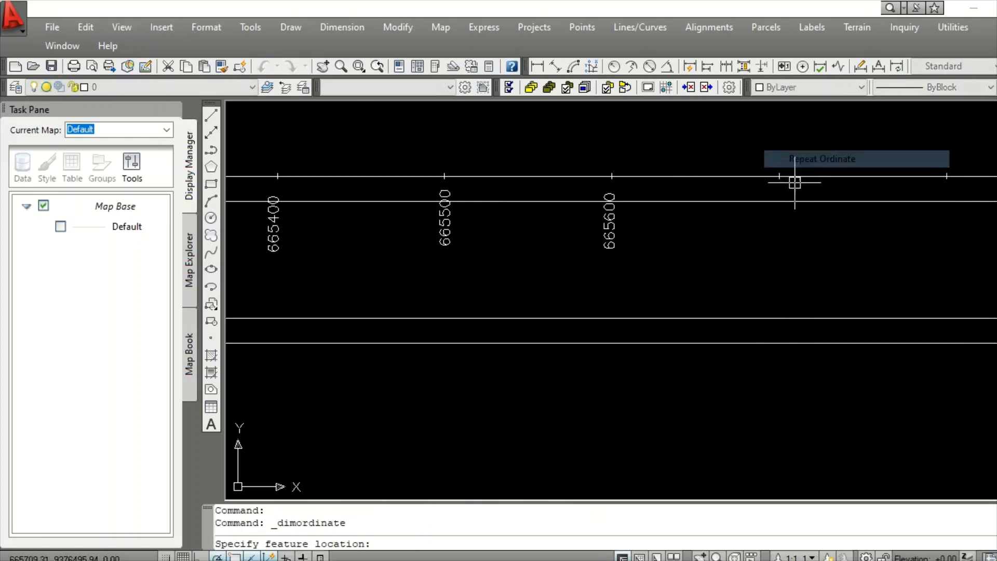
pyautogui.click(779, 176)
pyautogui.click(779, 216)
# - Try to label the easting of the fifth tick along the lower boundary line with an Ordinate dimension
pyautogui.scroll(-3, 628, 232)
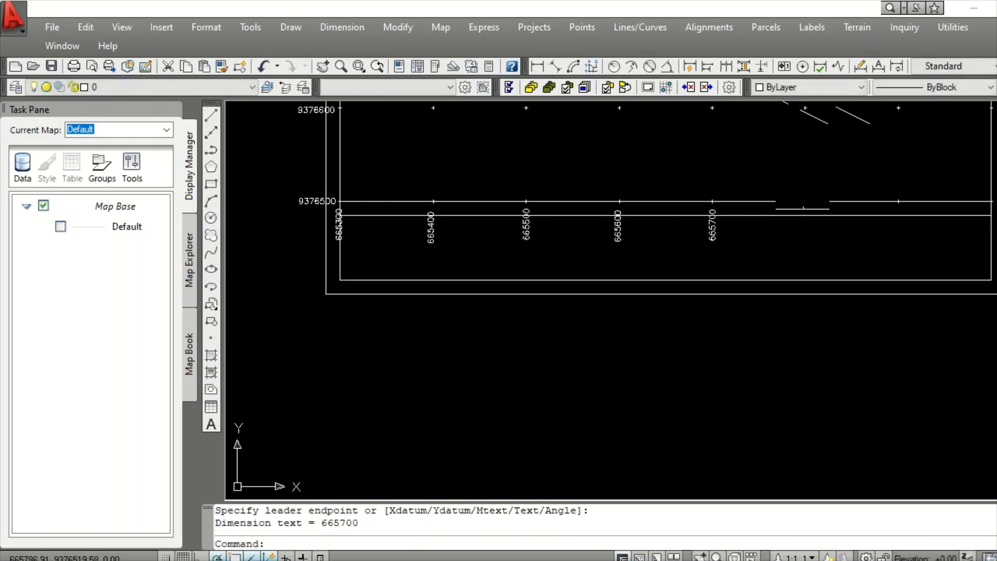
pyautogui.scroll(3, 810, 182)
pyautogui.rightClick(806, 189)
pyautogui.click(843, 194)
pyautogui.click(792, 236)
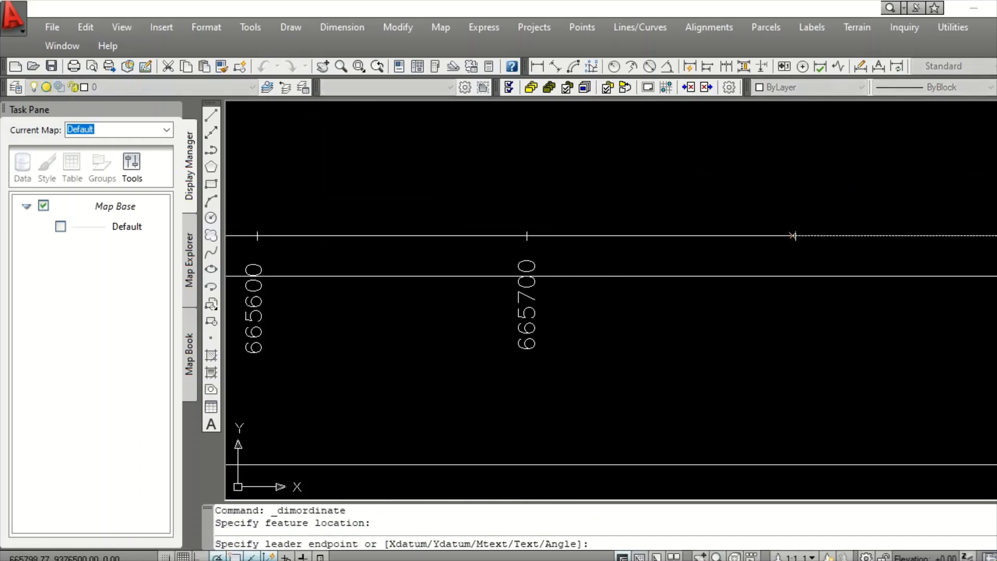
pyautogui.click(796, 249)
# - Erase the wrongly snapped easting label at the fifth tick
pyautogui.scroll(-3, 663, 196)
pyautogui.scroll(5, 779, 250)
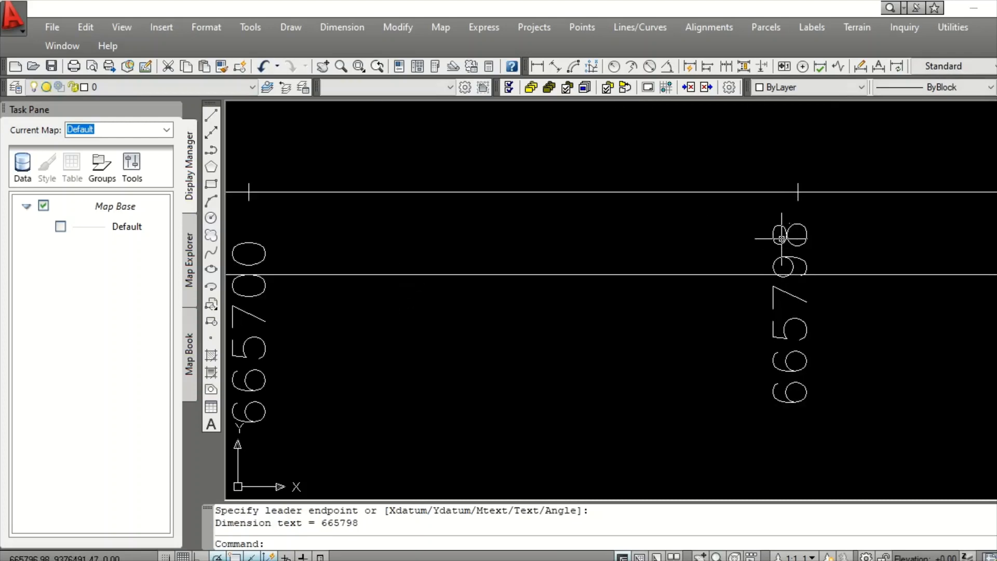
pyautogui.click(781, 239)
pyautogui.click(746, 251)
pyautogui.press('Delete')
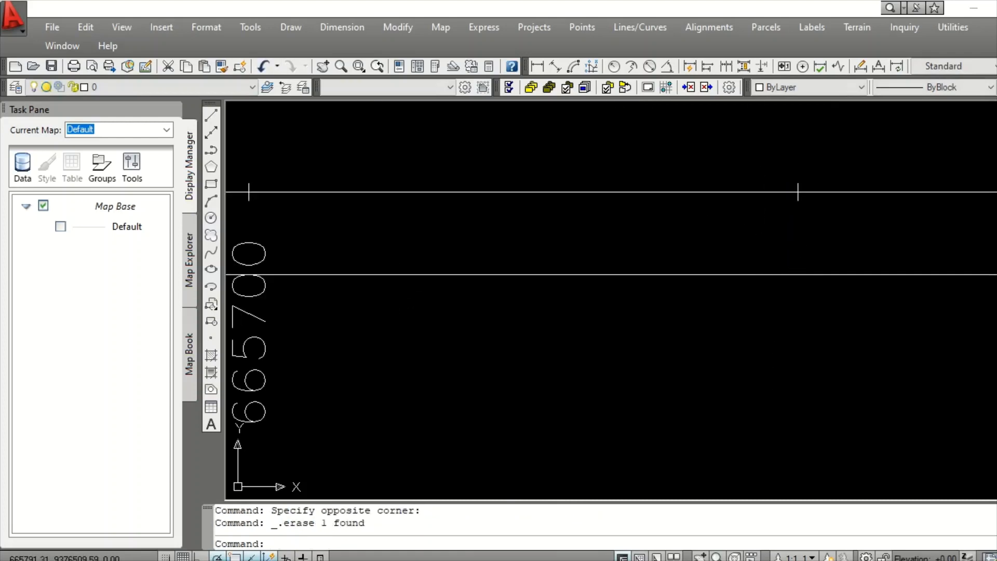
pyautogui.rightClick(748, 137)
pyautogui.click(796, 149)
pyautogui.click(715, 152)
pyautogui.rightClick(714, 152)
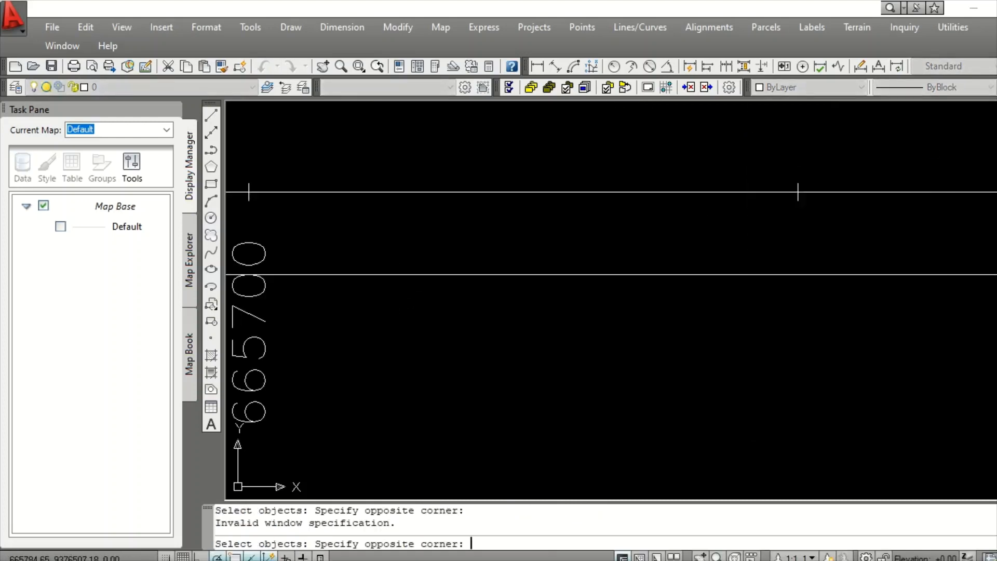
pyautogui.click(753, 168)
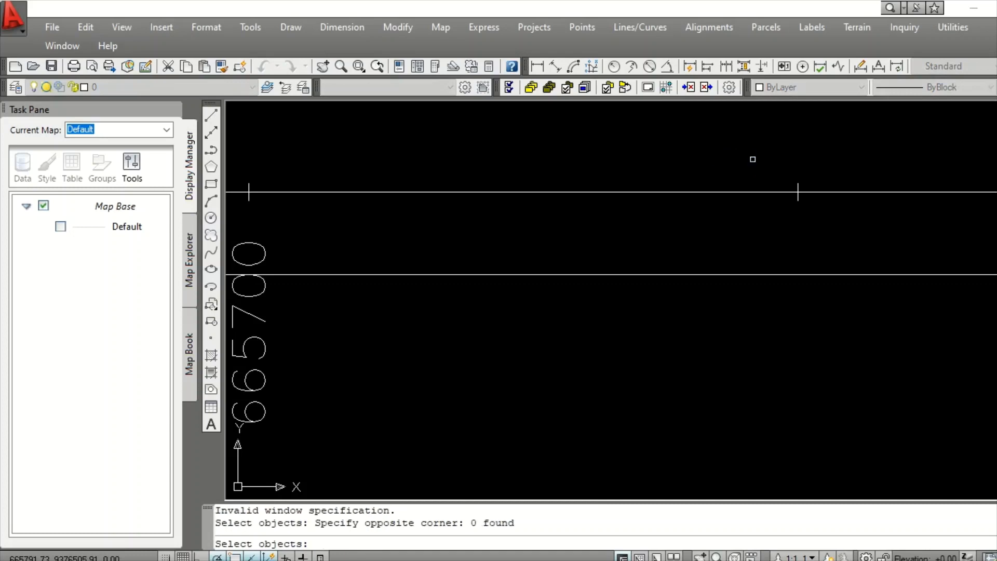
# - Add an Ordinate dimension for the fifth tick's easting, snapping exactly to the tick on the lower boundary line
pyautogui.click(591, 67)
pyautogui.click(798, 192)
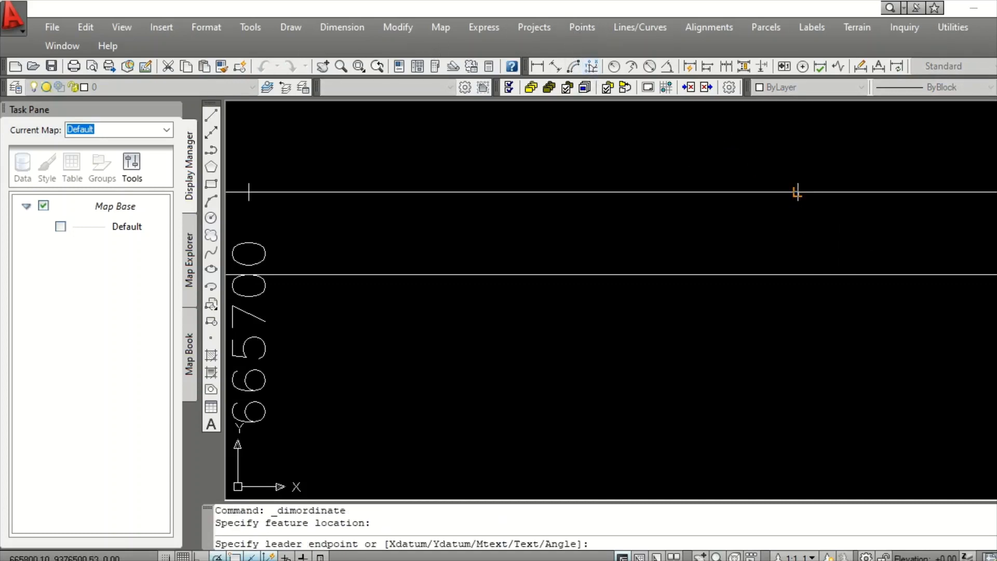
pyautogui.click(797, 229)
# - Add an Ordinate dimension labelling the easting of the sixth tick along the lower boundary line
pyautogui.scroll(-5, 680, 241)
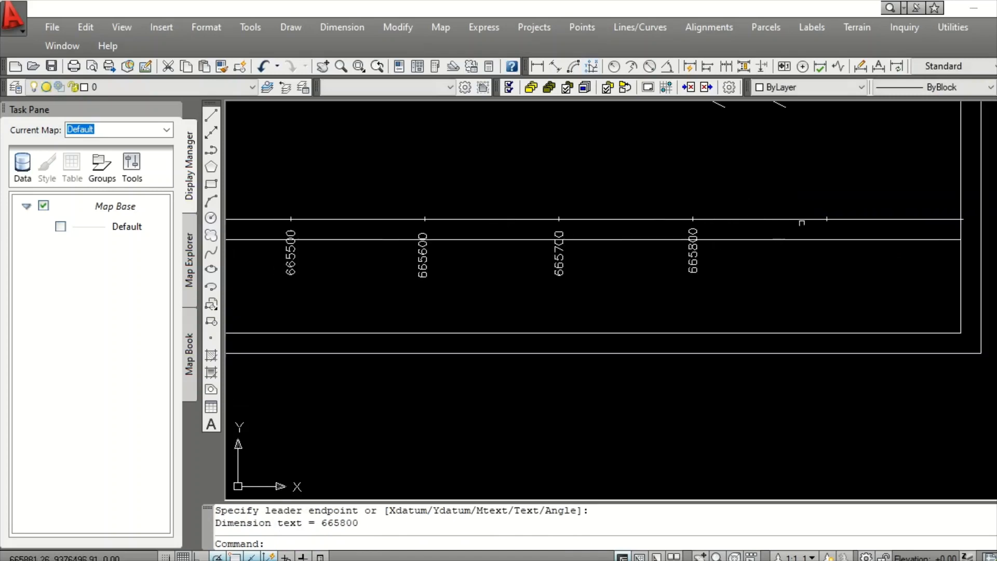
pyautogui.scroll(1, 819, 187)
pyautogui.rightClick(814, 188)
pyautogui.click(831, 196)
pyautogui.scroll(3, 829, 239)
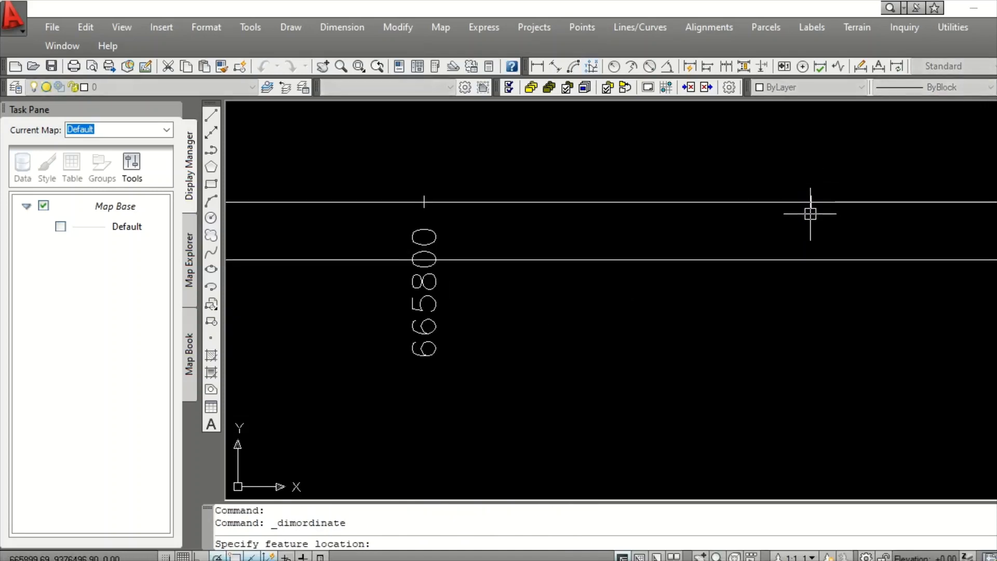
pyautogui.click(811, 201)
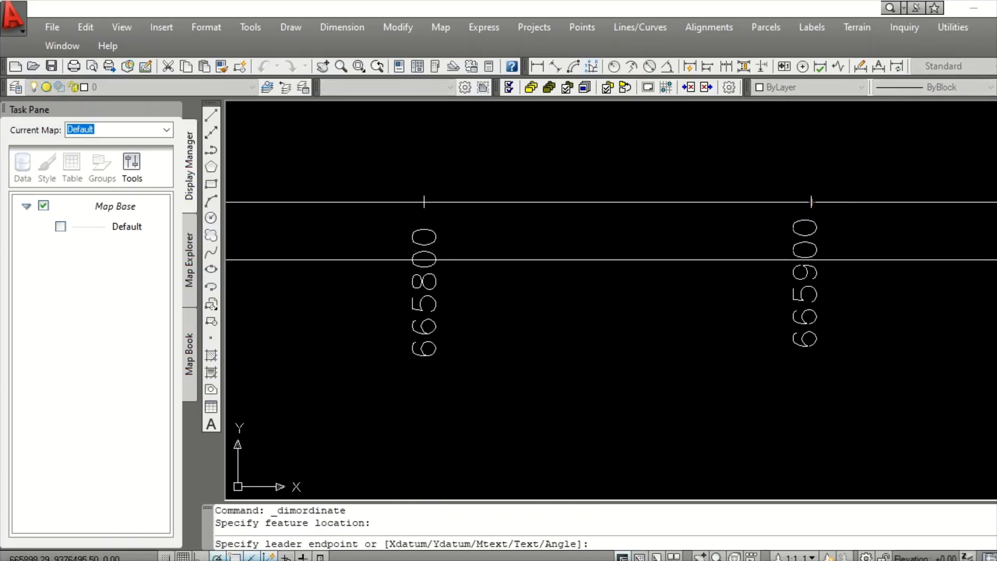
pyautogui.click(811, 217)
# - Trim away the inner right border segment between the lower boundary line and the parallel line just beneath it
pyautogui.scroll(-5, 734, 242)
pyautogui.scroll(4, 845, 228)
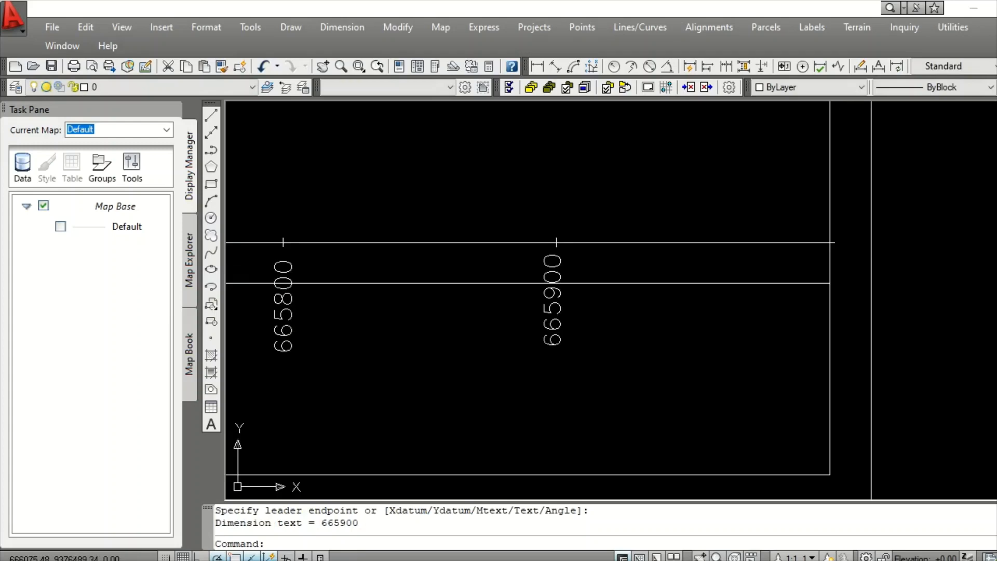
pyautogui.click(996, 280)
pyautogui.click(830, 258)
pyautogui.rightClick(830, 258)
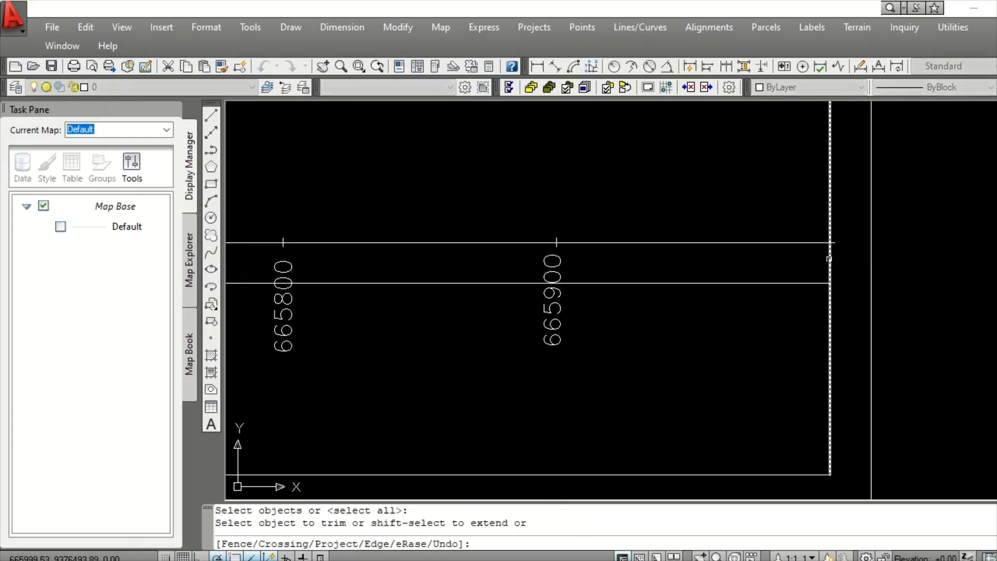
pyautogui.scroll(4, 830, 258)
pyautogui.click(848, 240)
pyautogui.click(774, 275)
pyautogui.scroll(-8, 869, 266)
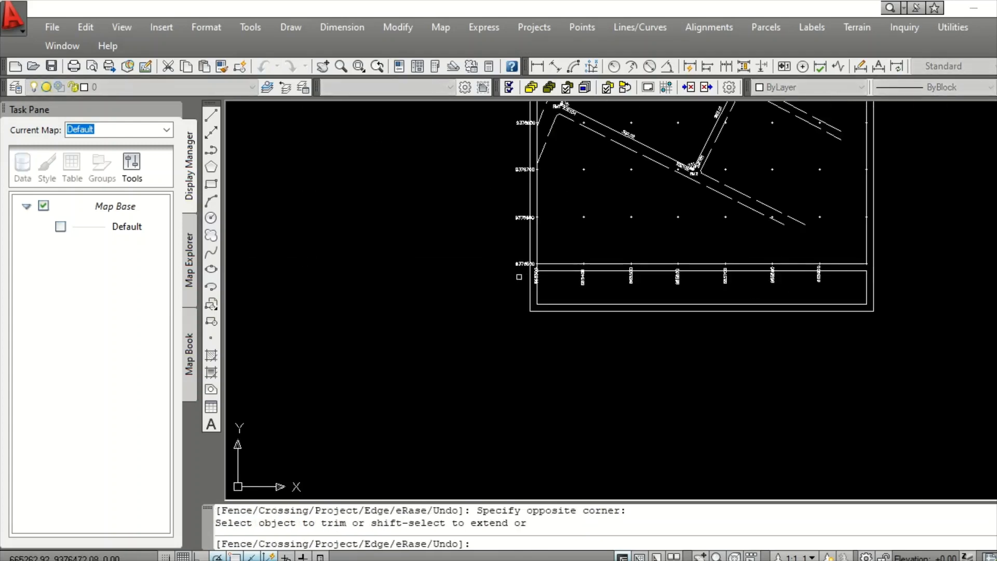
pyautogui.scroll(5, 525, 273)
pyautogui.scroll(3, 592, 232)
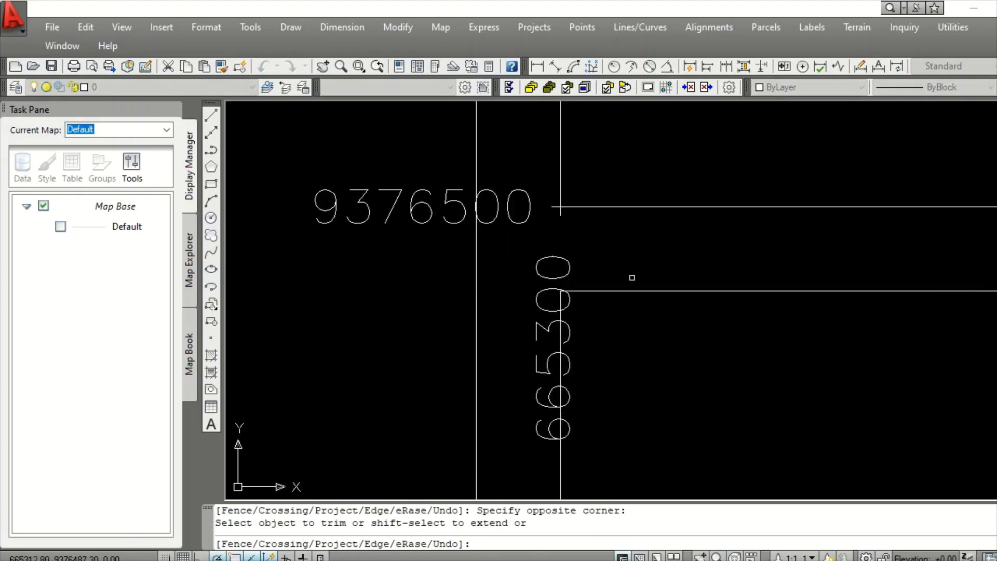
pyautogui.scroll(-8, 632, 278)
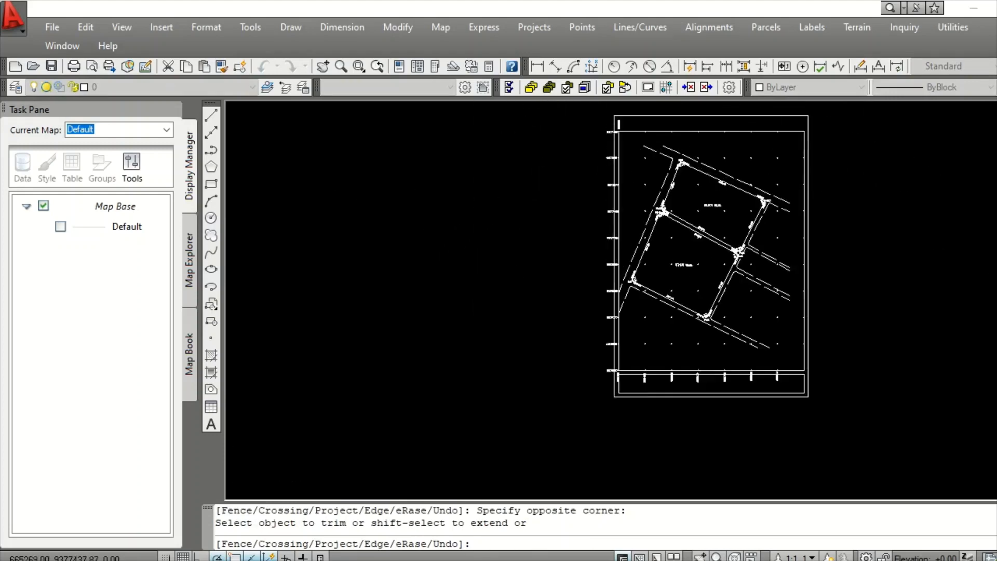
pyautogui.scroll(6, 606, 127)
pyautogui.rightClick(585, 141)
# - Explode the northing ordinate labels along the left border using a crossing selection
pyautogui.click(617, 169)
pyautogui.click(620, 131)
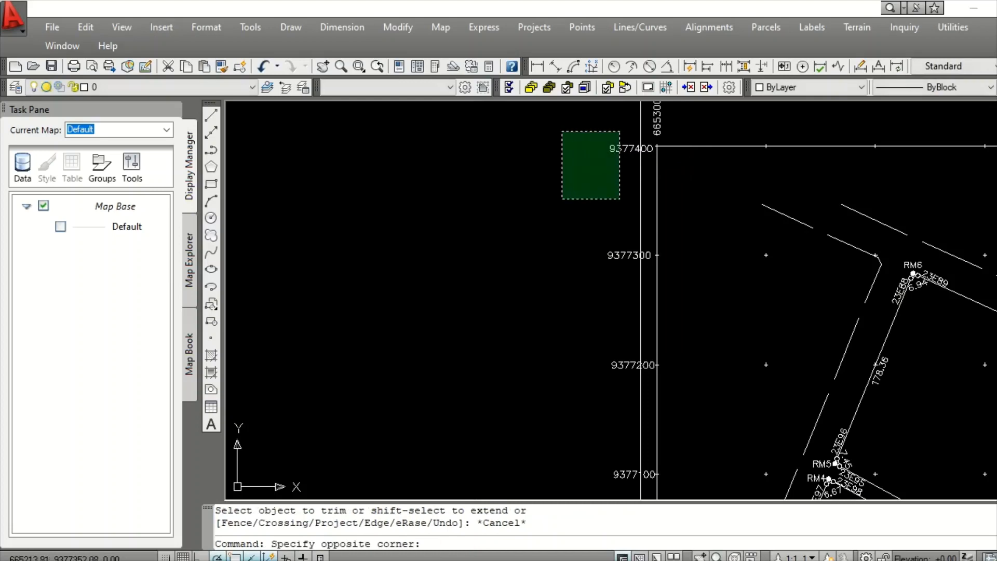
pyautogui.scroll(-8, 561, 199)
pyautogui.scroll(6, 515, 345)
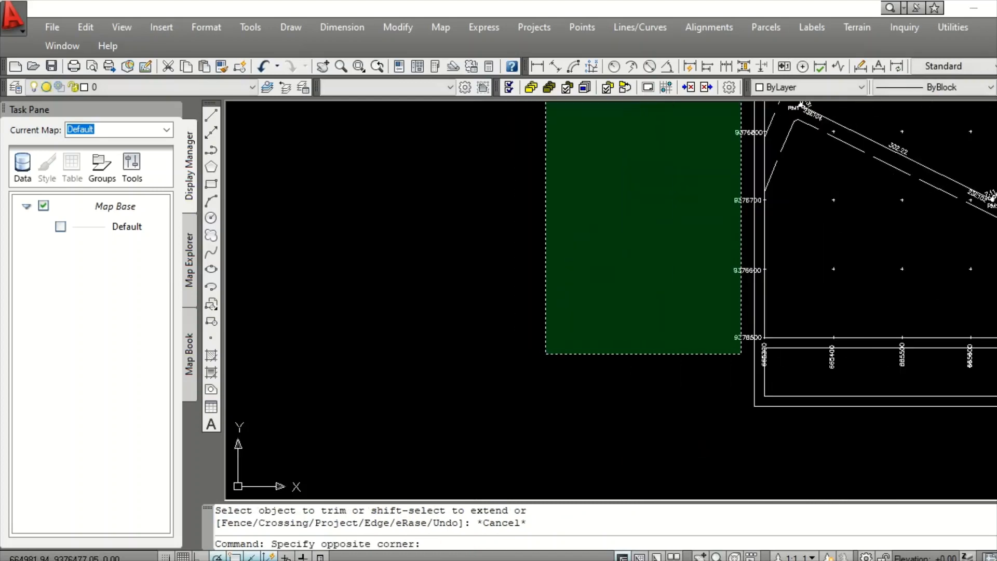
pyautogui.click(545, 353)
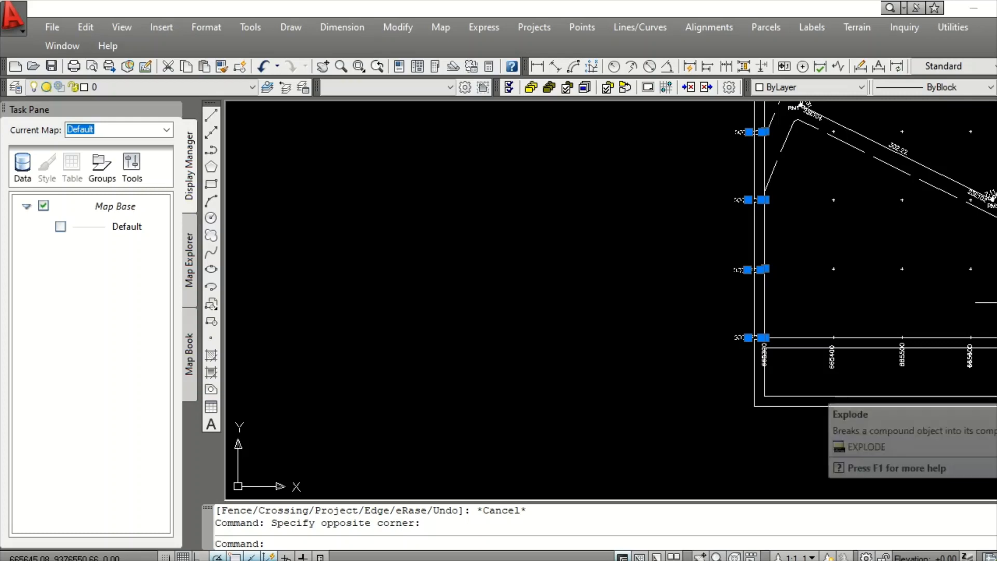
pyautogui.click(996, 390)
# - Explode the easting ordinate labels from 665300 through 665700 along the lower boundary line
pyautogui.scroll(-6, 632, 322)
pyautogui.scroll(10, 812, 317)
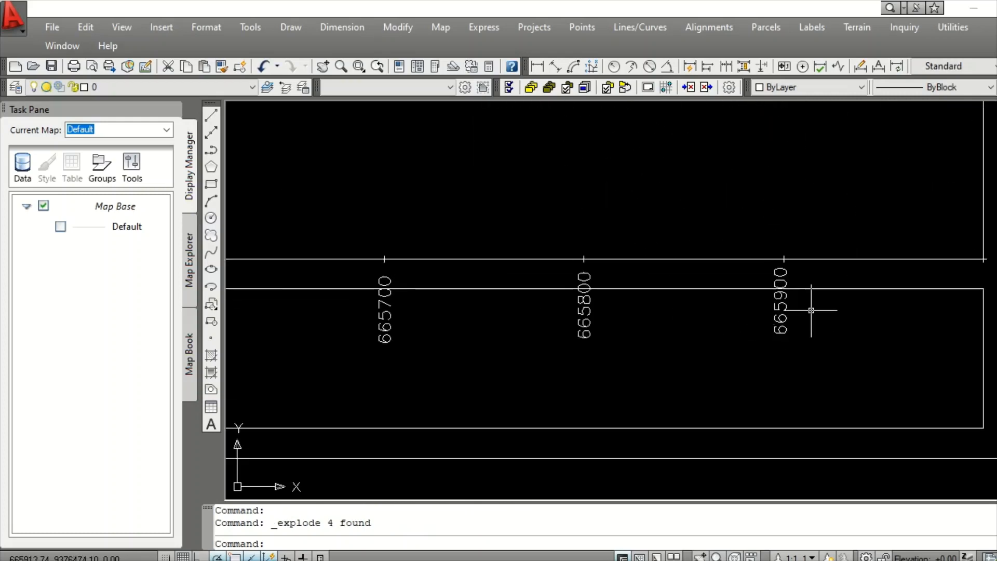
pyautogui.click(812, 312)
pyautogui.scroll(-5, 753, 322)
pyautogui.scroll(3, 447, 337)
pyautogui.click(427, 338)
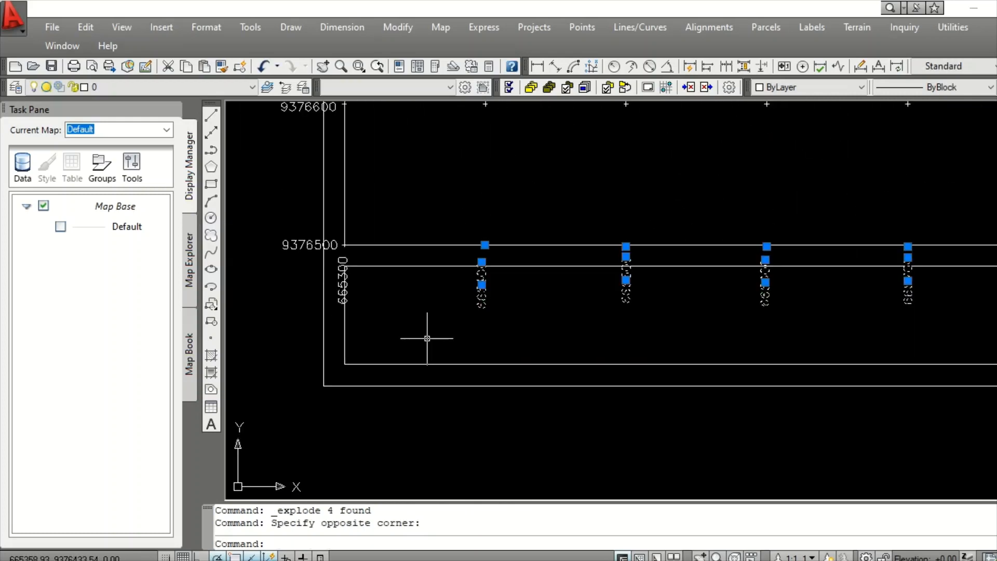
pyautogui.scroll(2, 335, 309)
pyautogui.click(337, 294)
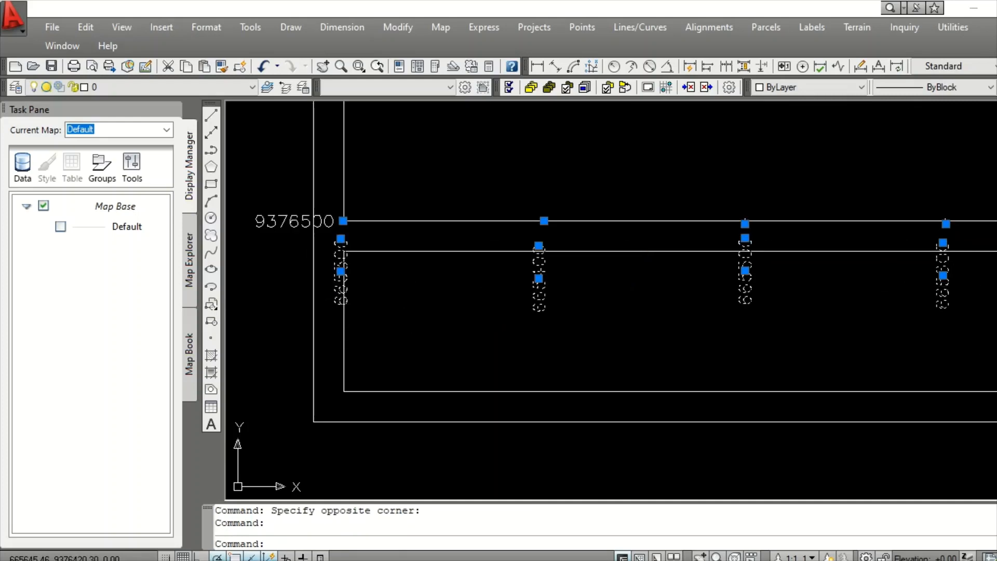
pyautogui.click(996, 399)
pyautogui.scroll(2, 316, 251)
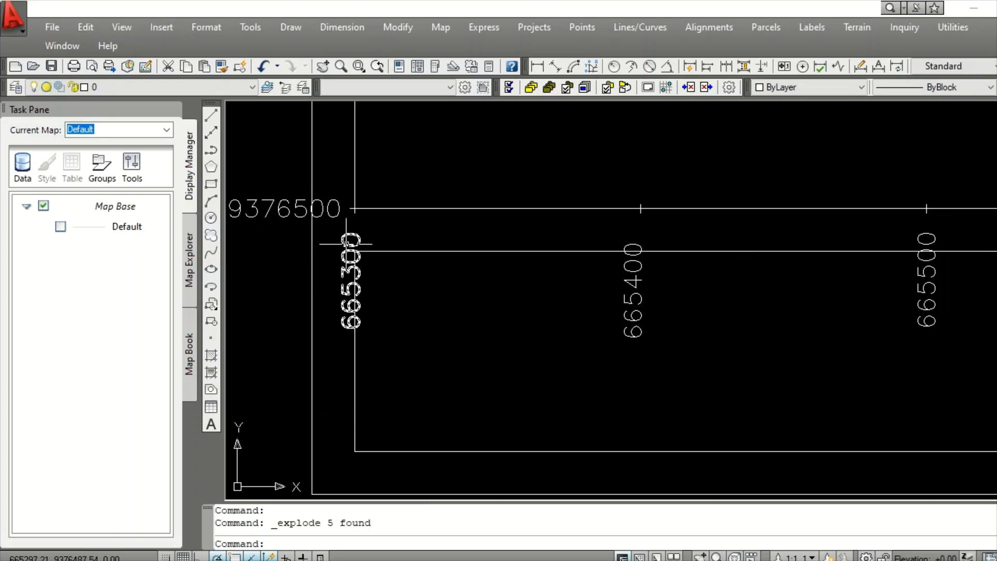
# - Rotate the 665300 easting label to horizontal with Ortho on, using the upper end of the text as base point
pyautogui.click(345, 243)
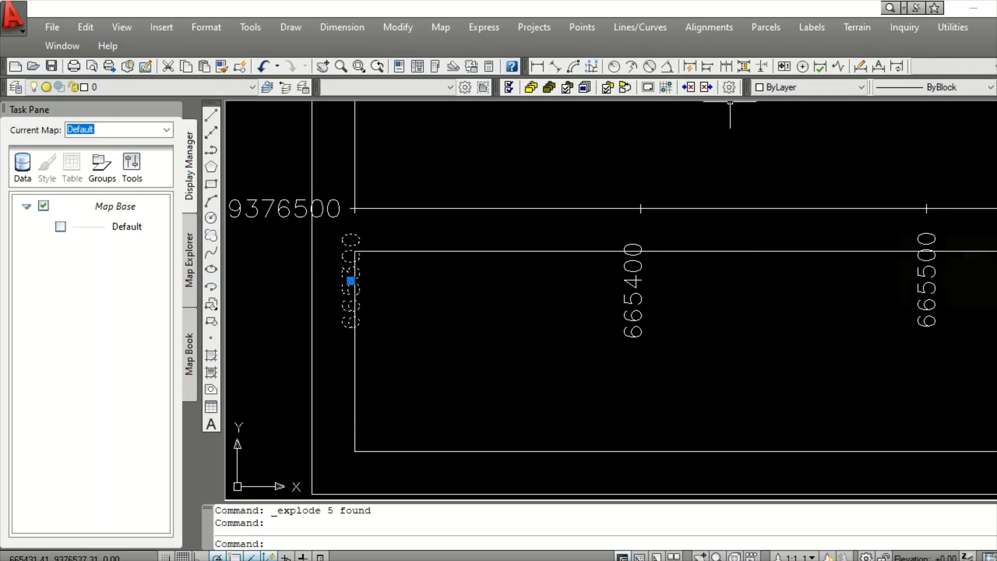
pyautogui.click(994, 224)
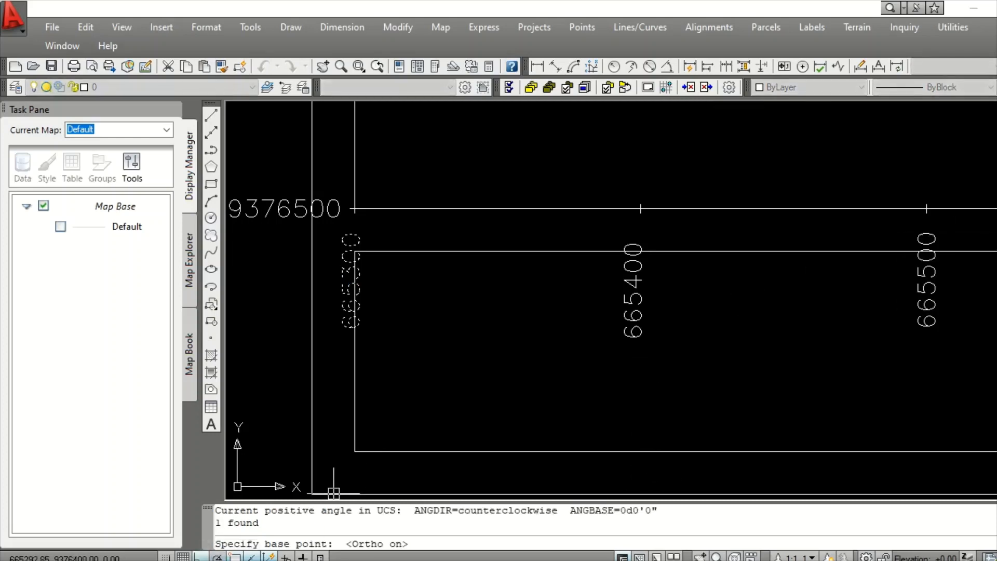
pyautogui.click(346, 254)
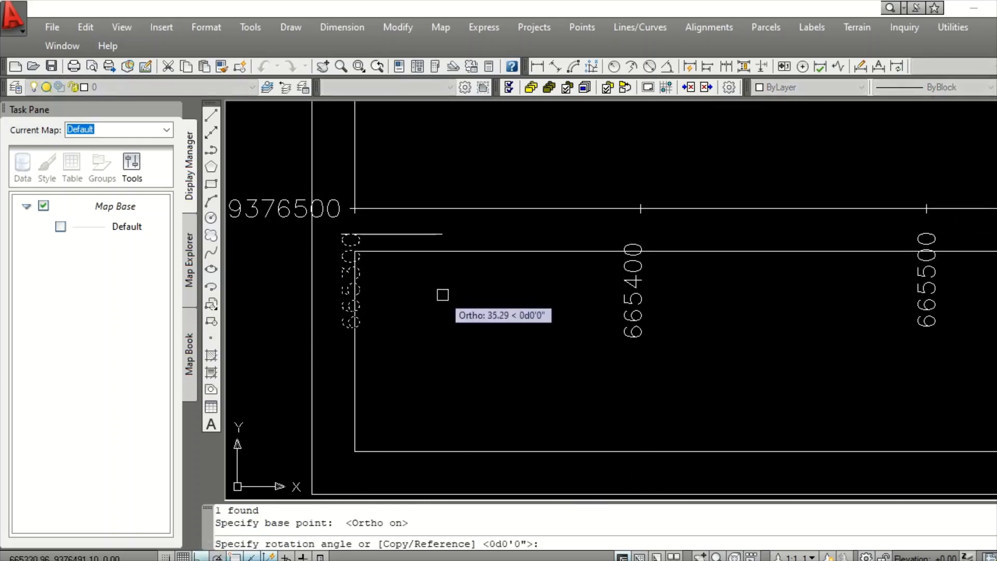
pyautogui.scroll(-4, 583, 296)
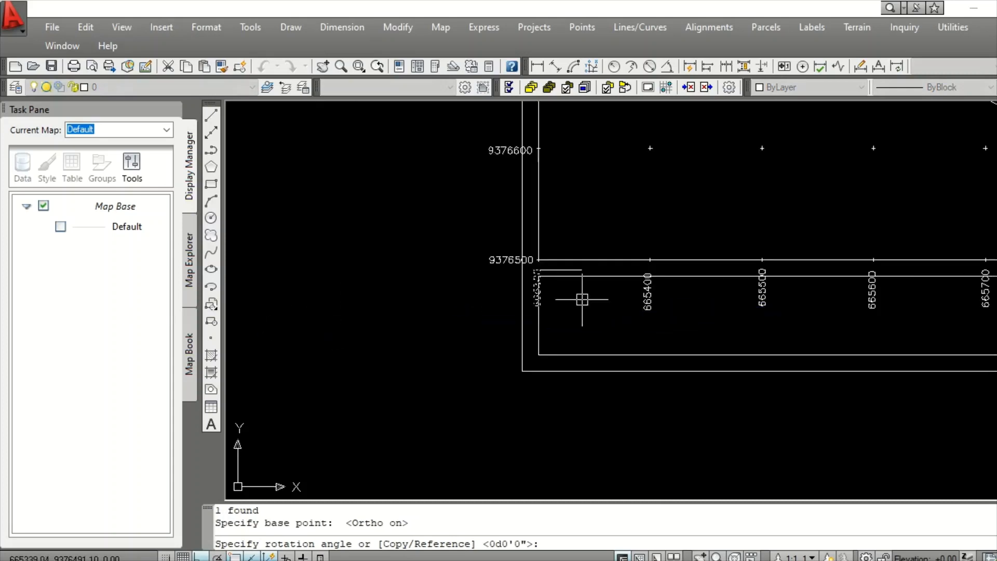
pyautogui.scroll(3, 506, 301)
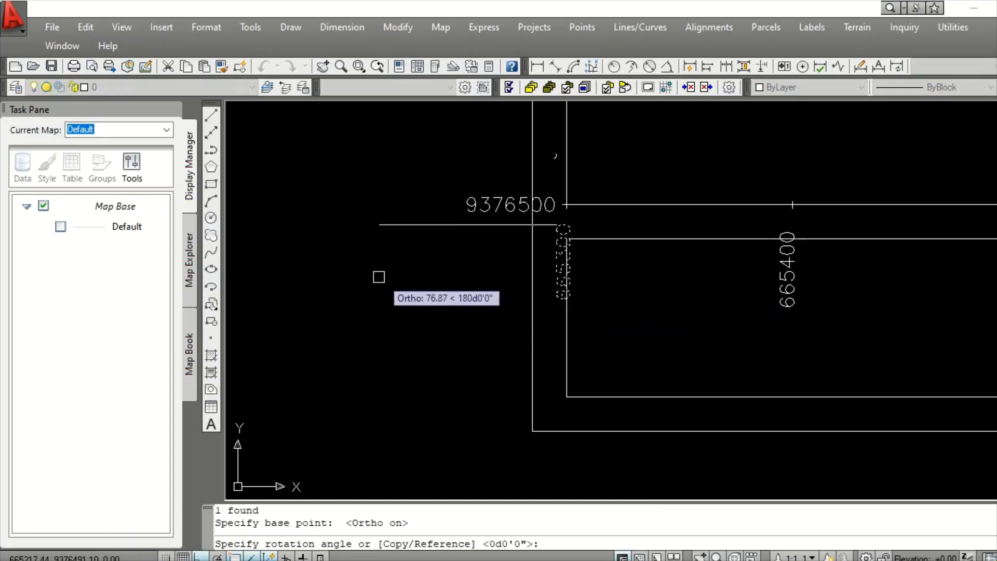
pyautogui.click(505, 358)
# - Move the 665300 label into the strip just below the lower boundary line, right of its tick
pyautogui.click(517, 230)
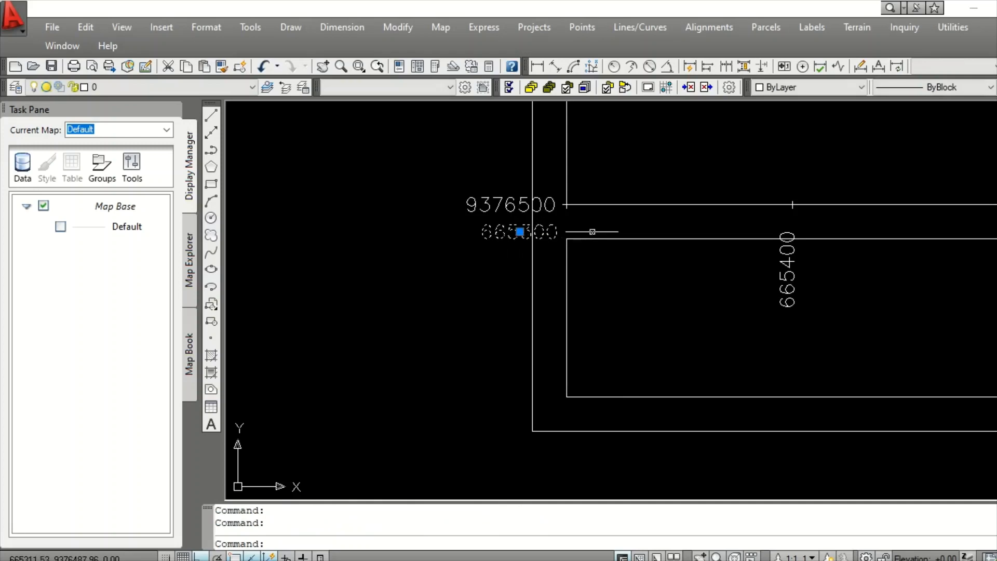
pyautogui.moveTo(600, 229)
pyautogui.mouseDown()
pyautogui.moveTo(620, 216)
pyautogui.moveTo(600, 225)
pyautogui.mouseUp()
pyautogui.click(602, 218)
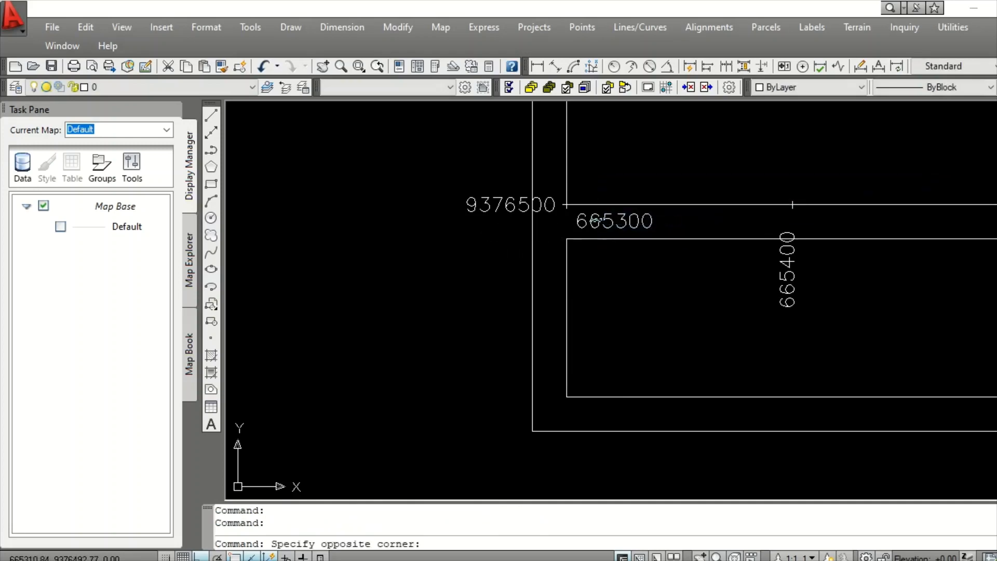
# - Match the horizontal text properties of the 665300 label onto the 665400, 665500, 665600 and 665700 labels
pyautogui.click(591, 221)
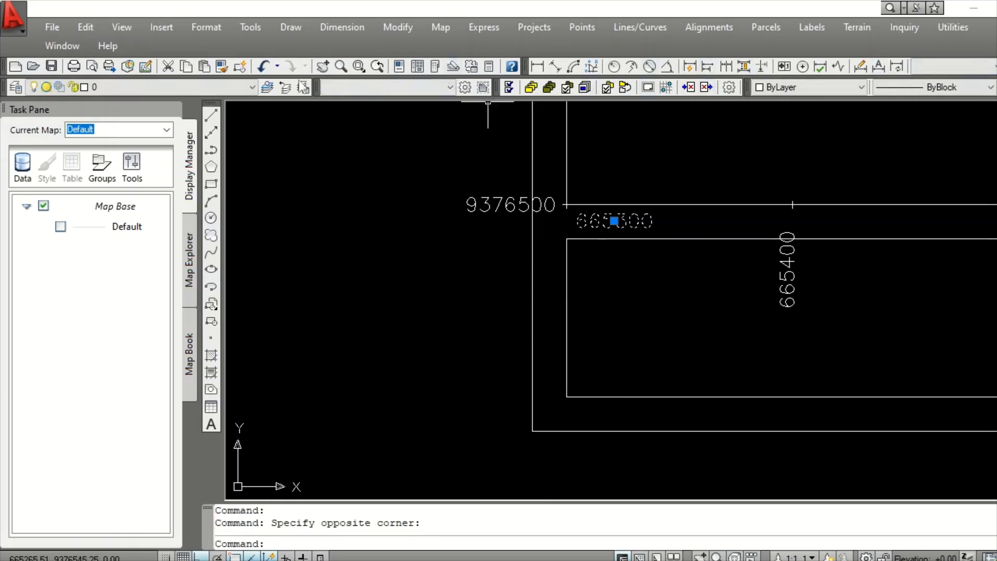
pyautogui.click(222, 66)
pyautogui.click(827, 283)
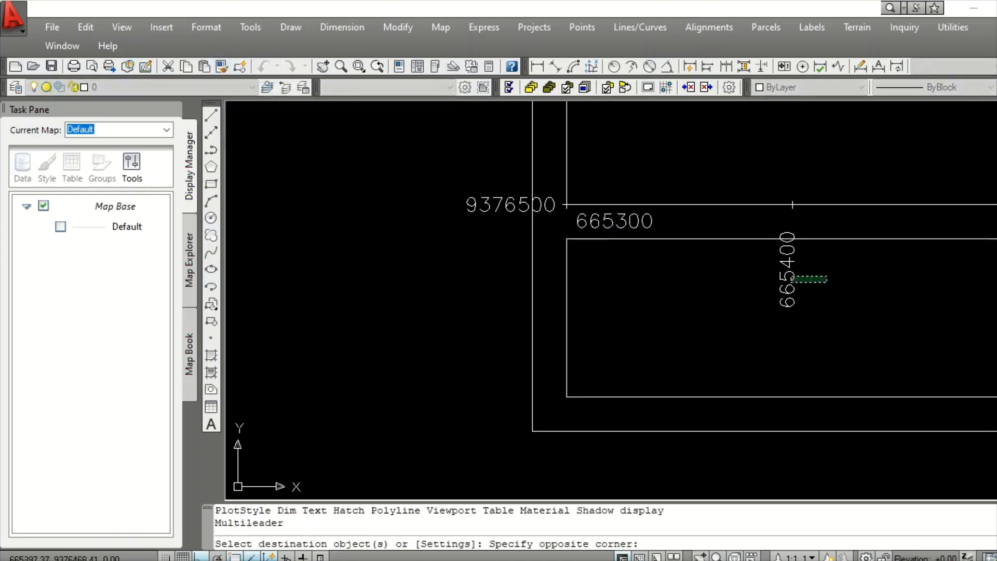
pyautogui.click(788, 275)
pyautogui.scroll(-6, 878, 263)
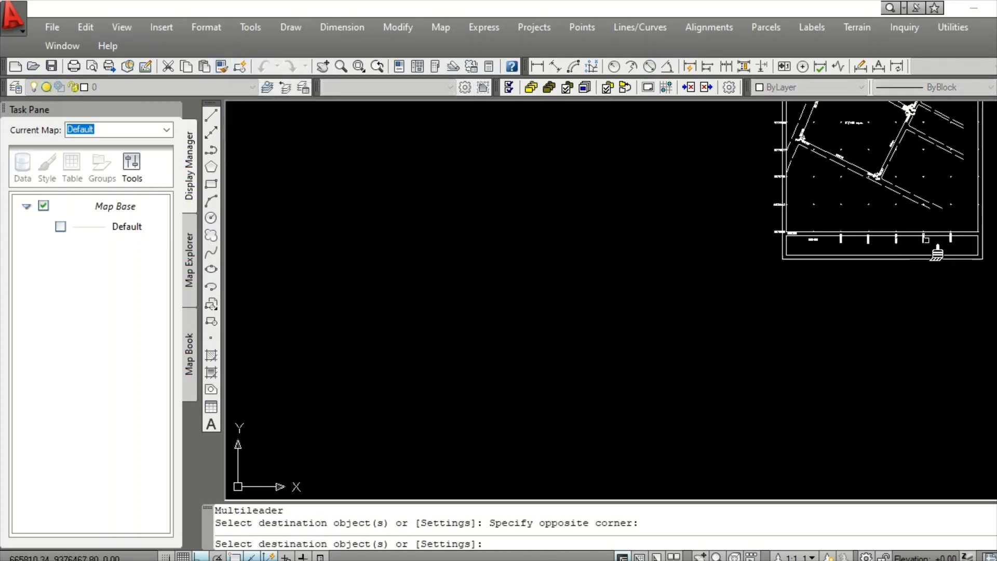
pyautogui.scroll(5, 963, 256)
pyautogui.click(951, 221)
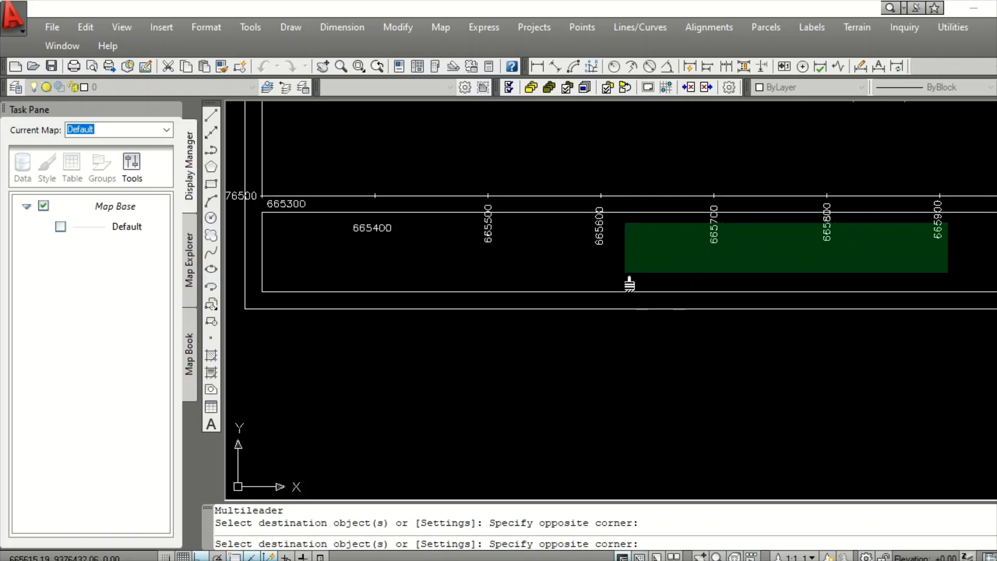
pyautogui.click(405, 298)
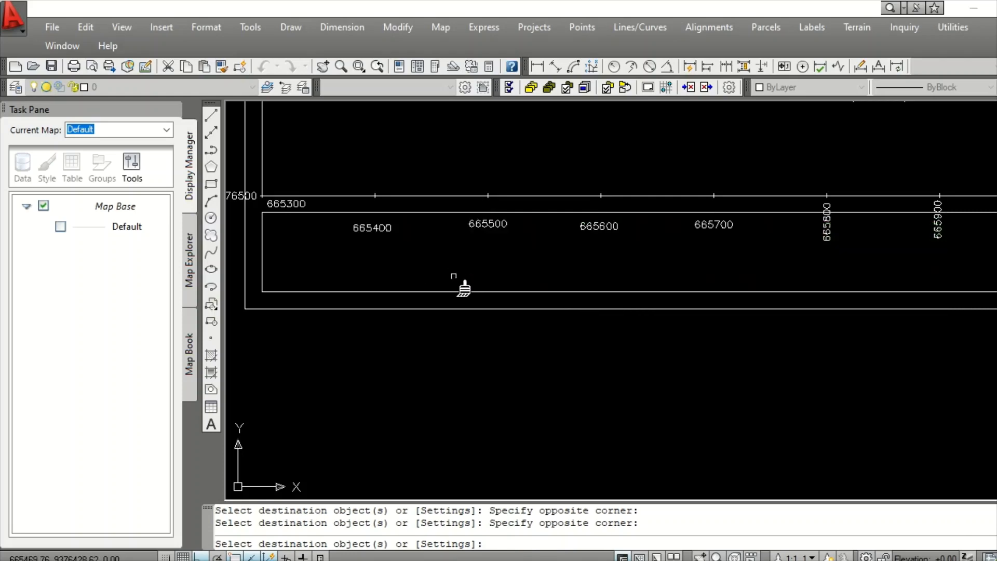
# - Try to match the same text properties onto the unexploded 665800 and 665900 labels
pyautogui.click(898, 227)
pyautogui.click(807, 274)
pyautogui.click(962, 224)
pyautogui.click(916, 239)
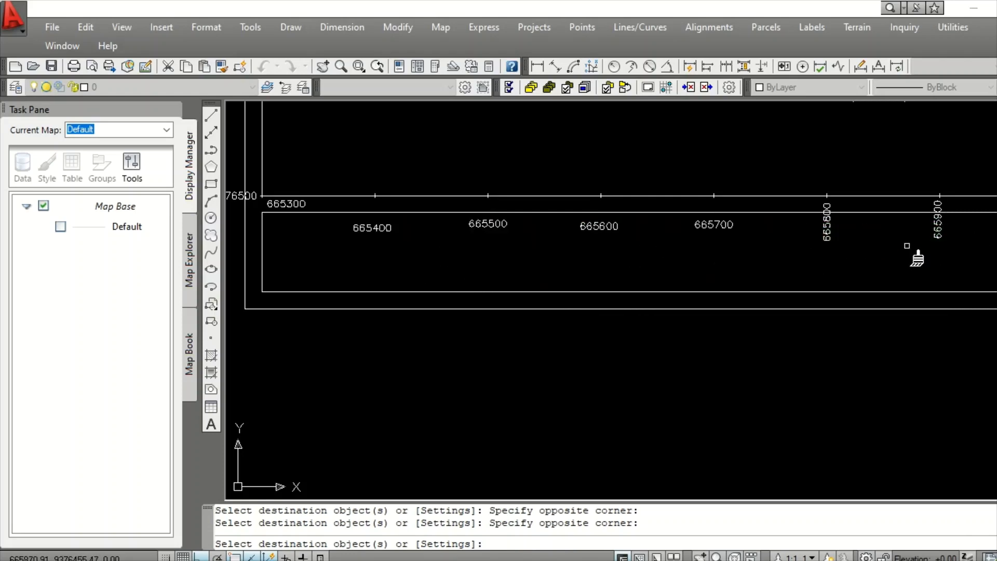
pyautogui.scroll(2, 917, 258)
pyautogui.rightClick(856, 229)
pyautogui.click(891, 235)
# - Explode the 665800 and 665900 ordinate labels
pyautogui.click(947, 217)
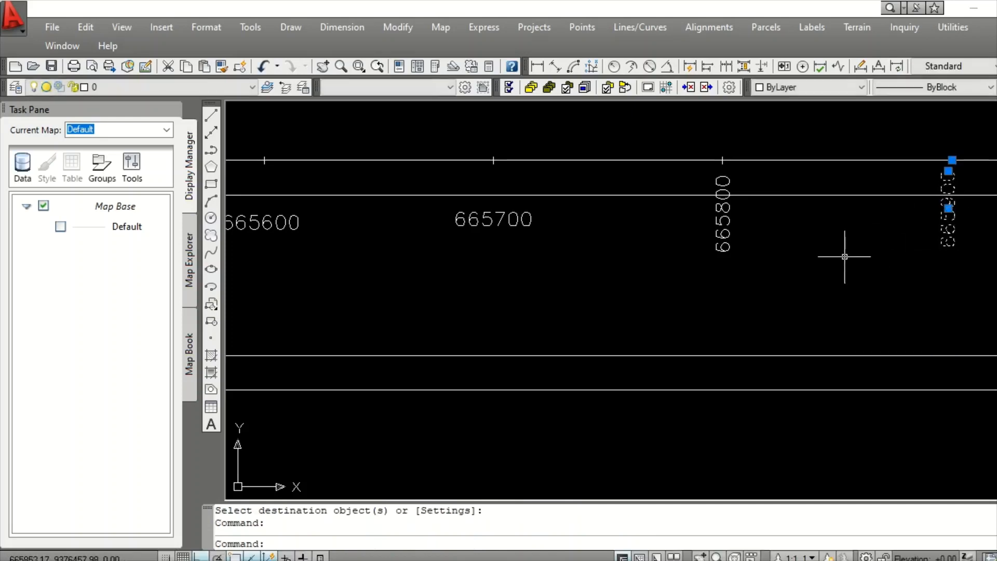
pyautogui.click(723, 221)
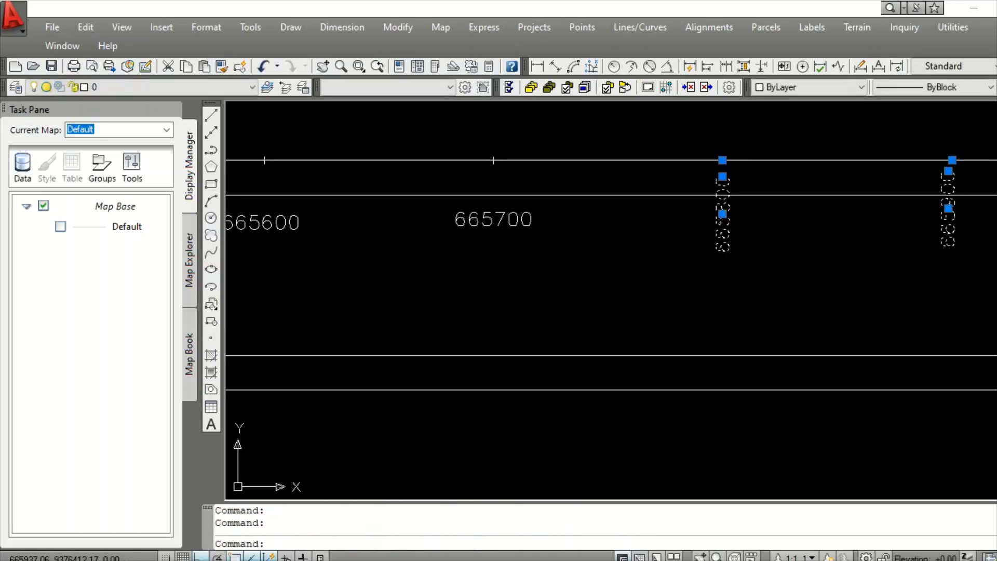
pyautogui.click(996, 385)
# - Match the horizontal text properties of the 665700 label onto the 665800 and 665900 labels
pyautogui.click(494, 213)
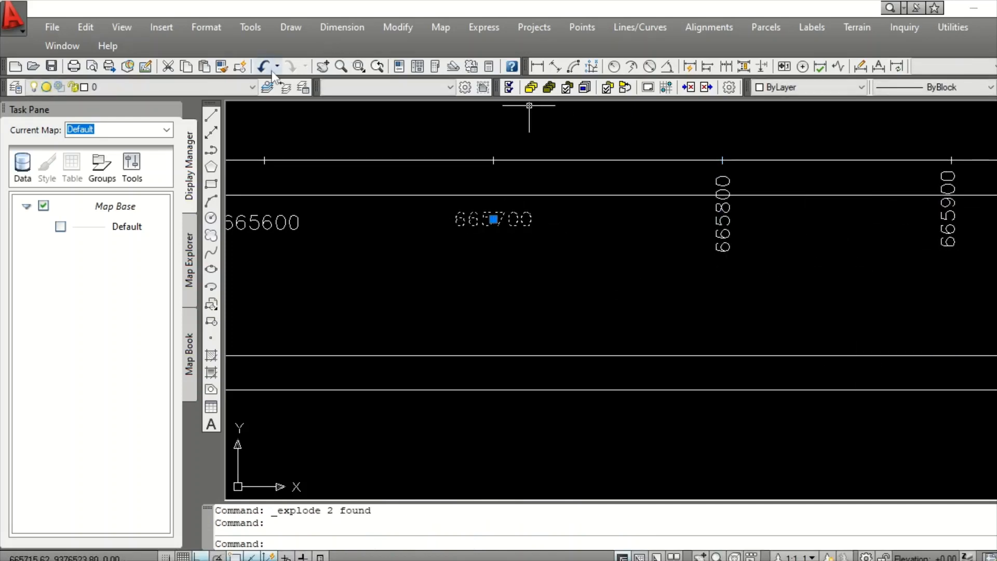
pyautogui.click(223, 68)
pyautogui.scroll(-3, 815, 229)
pyautogui.scroll(2, 815, 229)
pyautogui.click(800, 229)
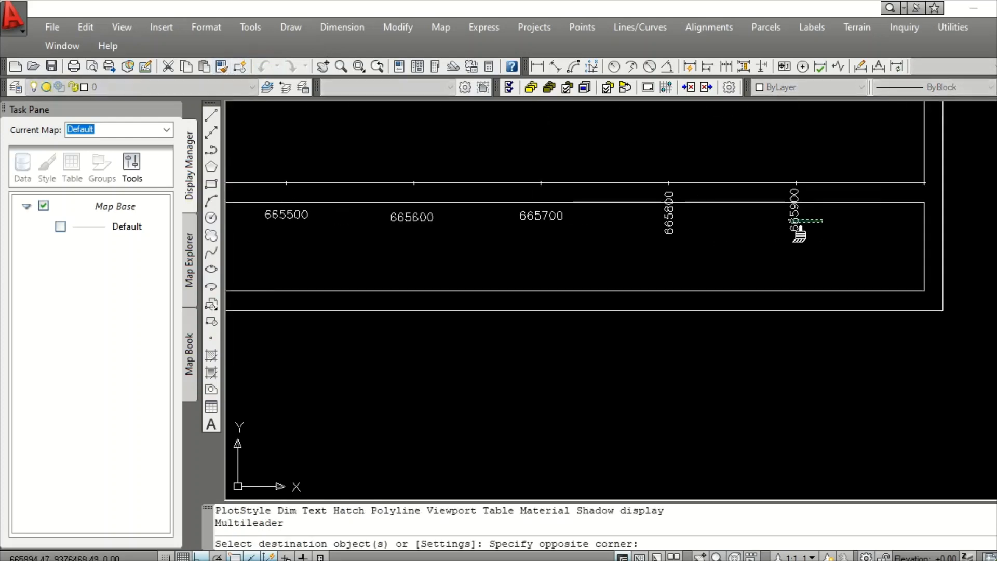
pyautogui.click(636, 242)
pyautogui.rightClick(728, 236)
pyautogui.click(751, 247)
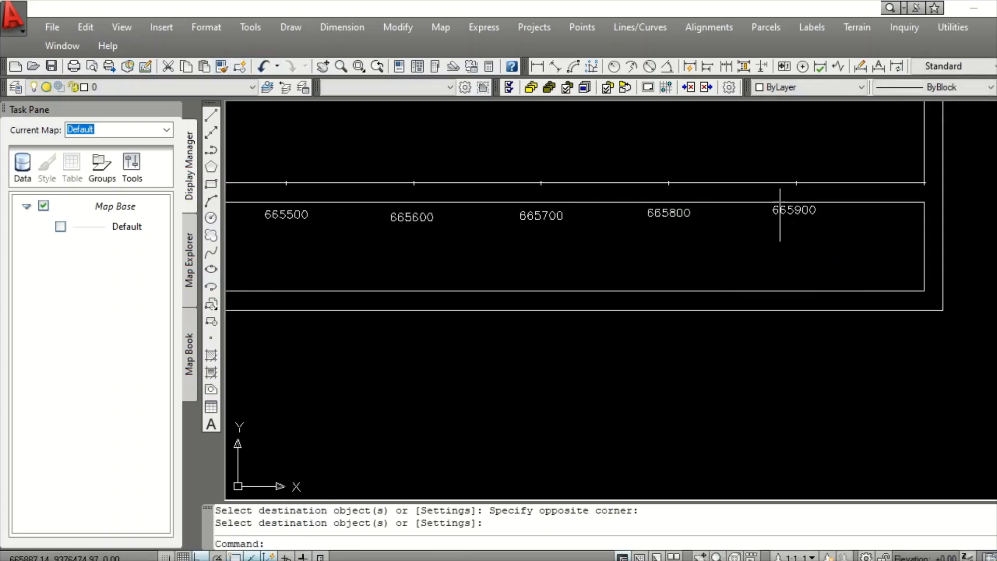
# - Move the easting labels 665400 to 665900 up together into the strip just below the lower boundary line
pyautogui.click(787, 208)
pyautogui.click(672, 212)
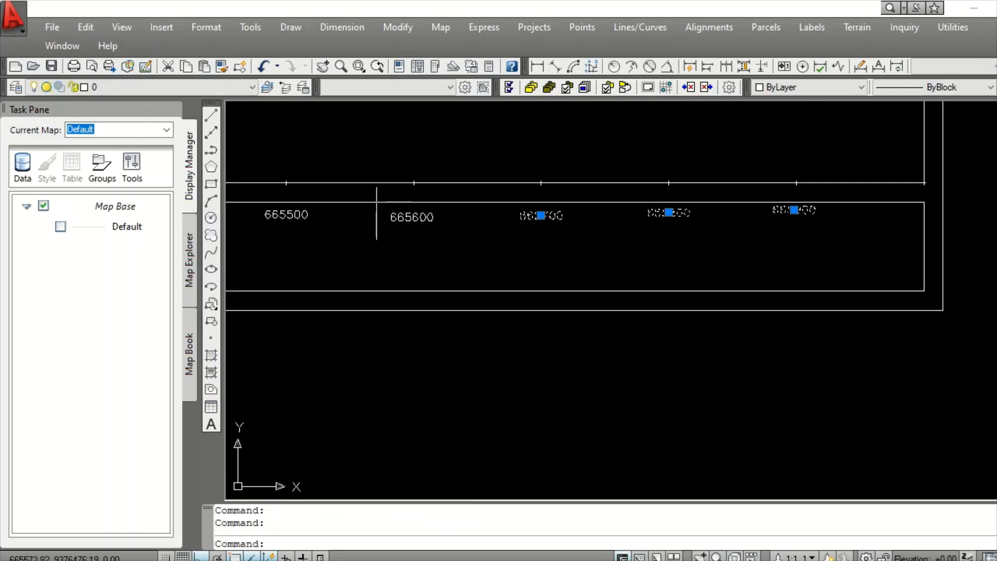
pyautogui.scroll(-4, 395, 217)
pyautogui.scroll(3, 493, 245)
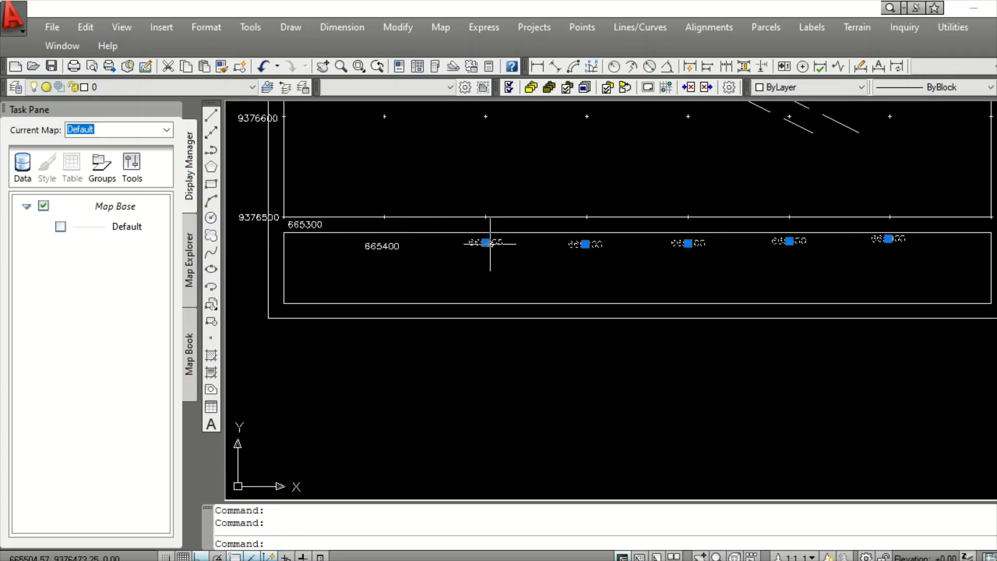
pyautogui.scroll(2, 395, 244)
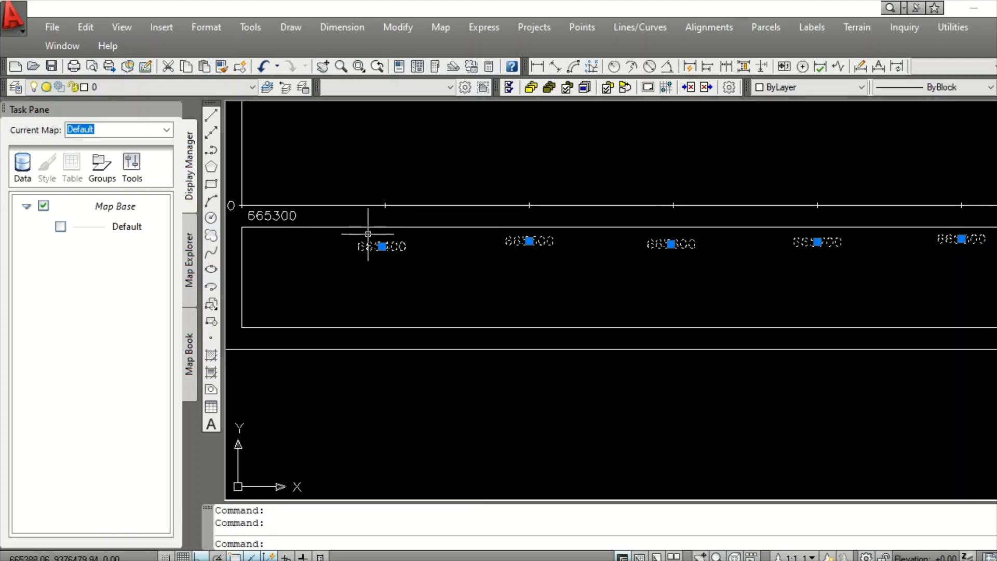
pyautogui.moveTo(368, 249); pyautogui.dragTo(369, 222)
pyautogui.scroll(-2, 444, 210)
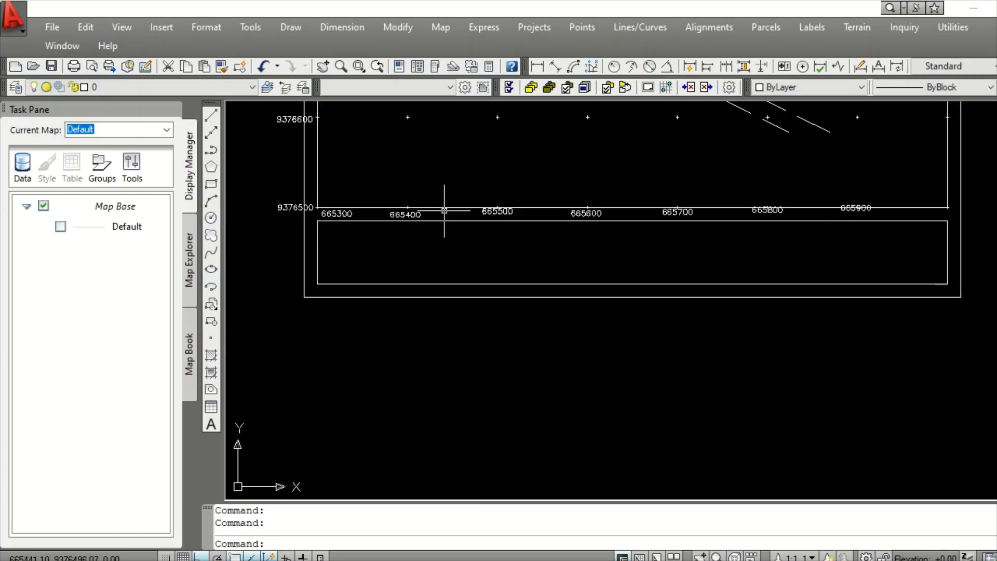
pyautogui.scroll(2, 544, 194)
pyautogui.scroll(-3, 515, 194)
pyautogui.scroll(4, 525, 216)
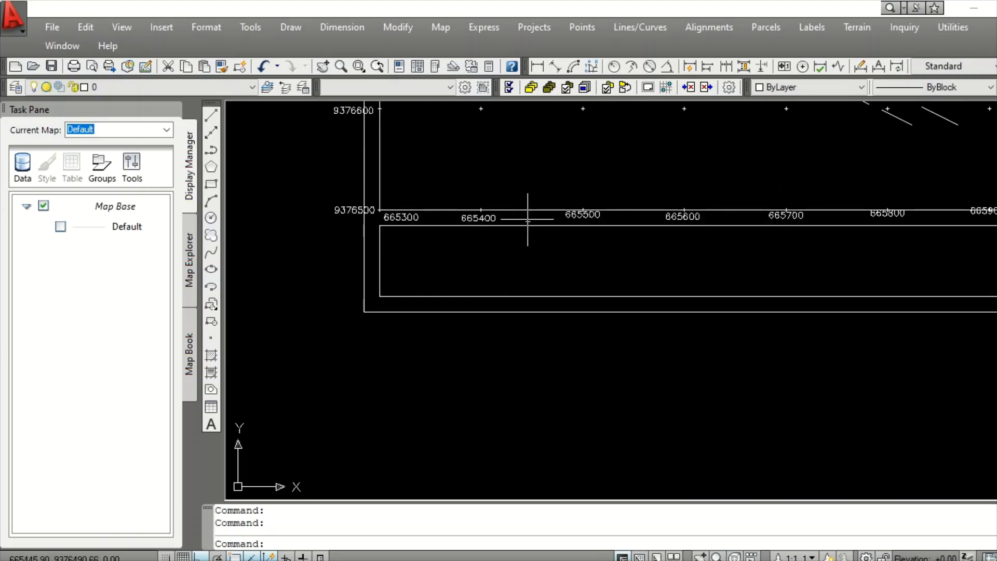
# - Move the 665500 label slightly down within the strip so it clears the lower boundary line
pyautogui.click(572, 200)
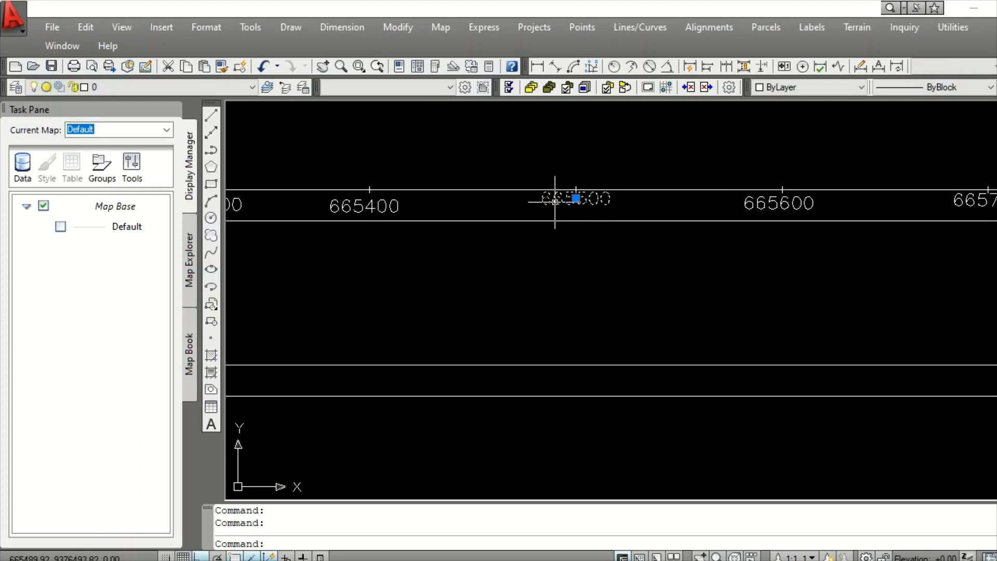
pyautogui.press('Escape')
pyautogui.scroll(-4, 558, 210)
pyautogui.scroll(3, 563, 212)
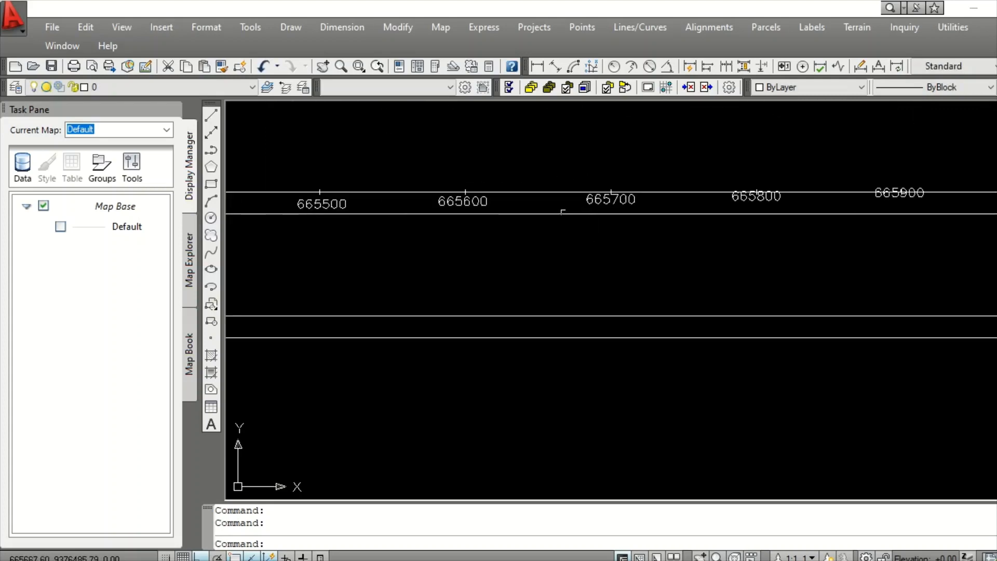
# - Move the 665900 label down off the boundary line into the strip below it
pyautogui.scroll(-1, 718, 156)
pyautogui.scroll(3, 823, 184)
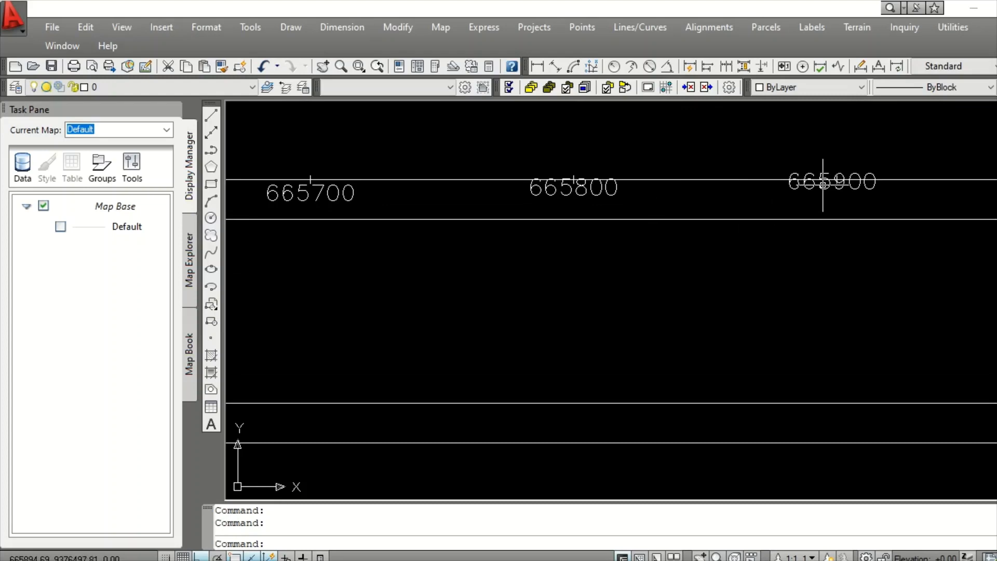
pyautogui.click(823, 185)
pyautogui.click(803, 193)
pyautogui.click(805, 190)
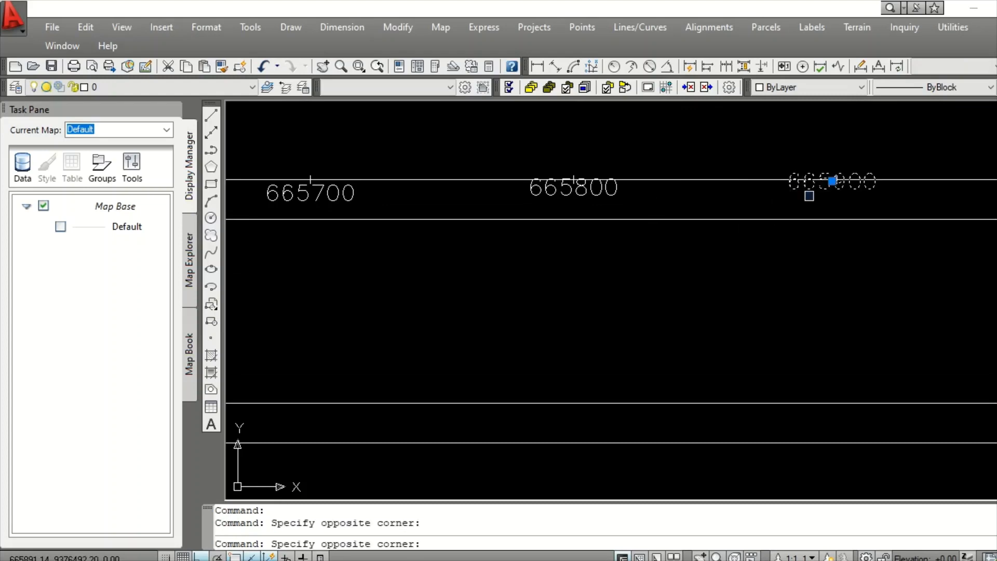
pyautogui.click(814, 199)
pyautogui.click(813, 188)
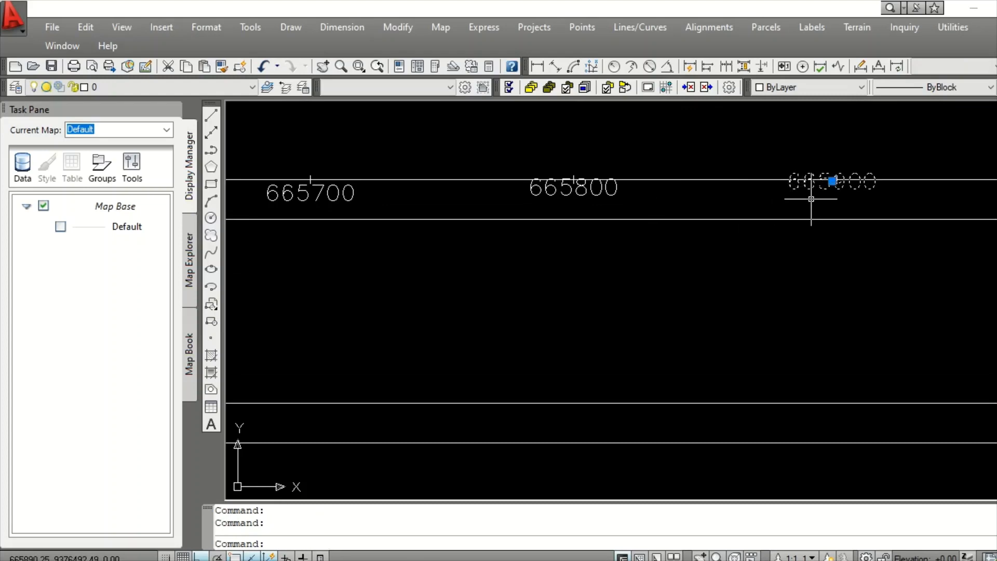
pyautogui.moveTo(824, 200); pyautogui.dragTo(820, 201)
pyautogui.scroll(-8, 774, 218)
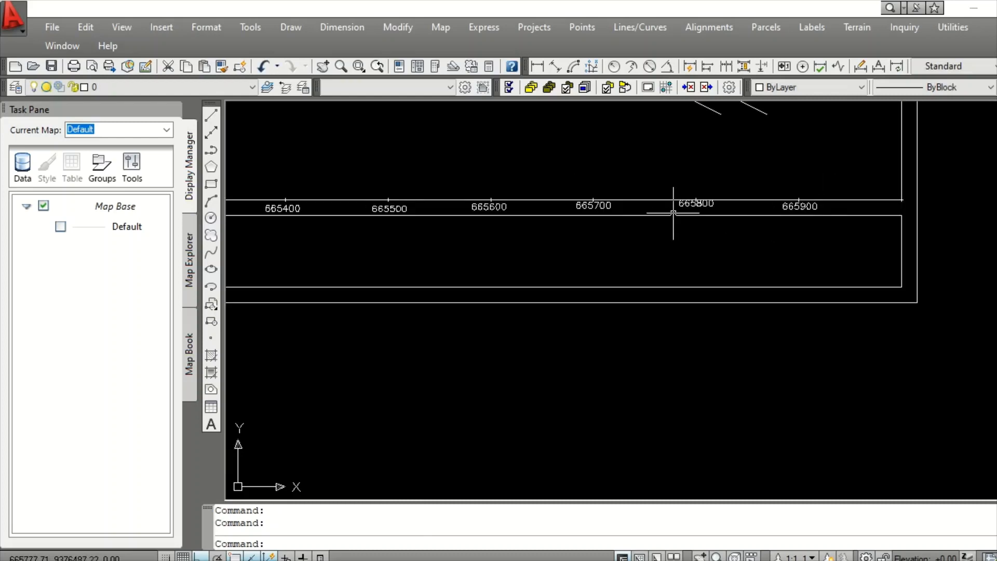
# - Move the 665800 label slightly down so it sits inside the strip below the boundary line
pyautogui.scroll(9, 674, 214)
pyautogui.click(690, 187)
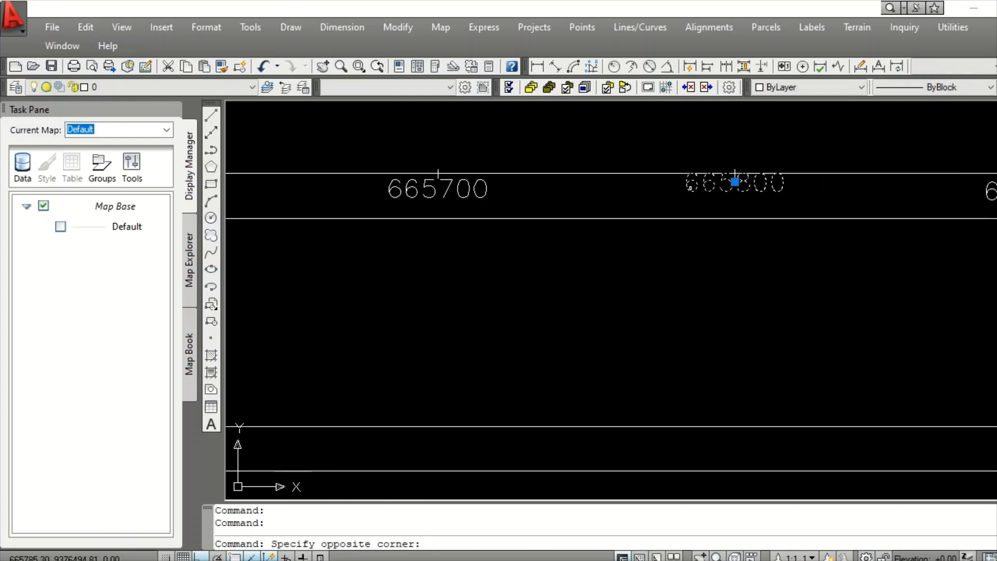
pyautogui.click(688, 199)
pyautogui.moveTo(686, 185); pyautogui.dragTo(688, 195)
pyautogui.scroll(-8, 723, 203)
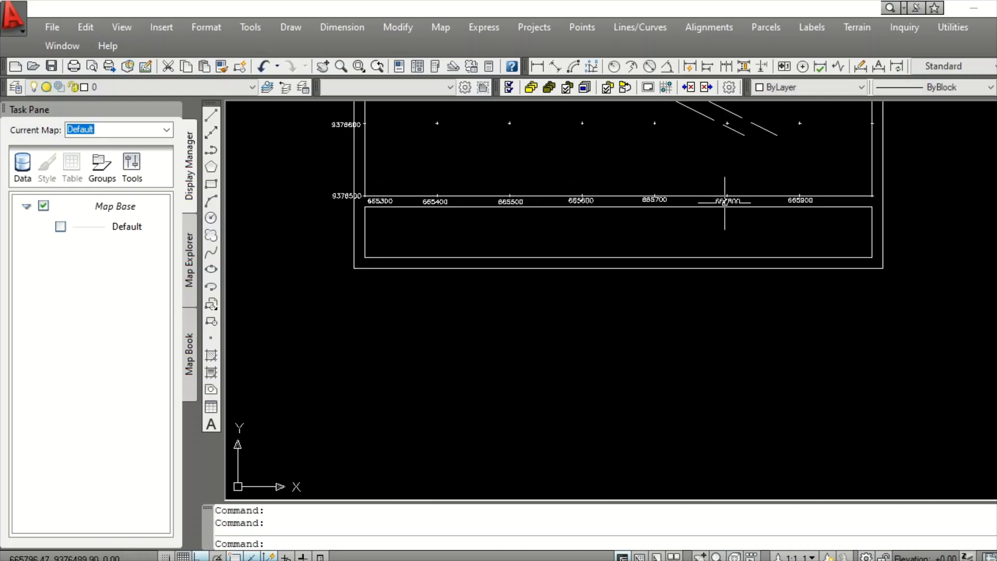
pyautogui.scroll(2, 484, 207)
pyautogui.moveTo(467, 209); pyautogui.dragTo(724, 314, button='middle')
pyautogui.scroll(2, 549, 296)
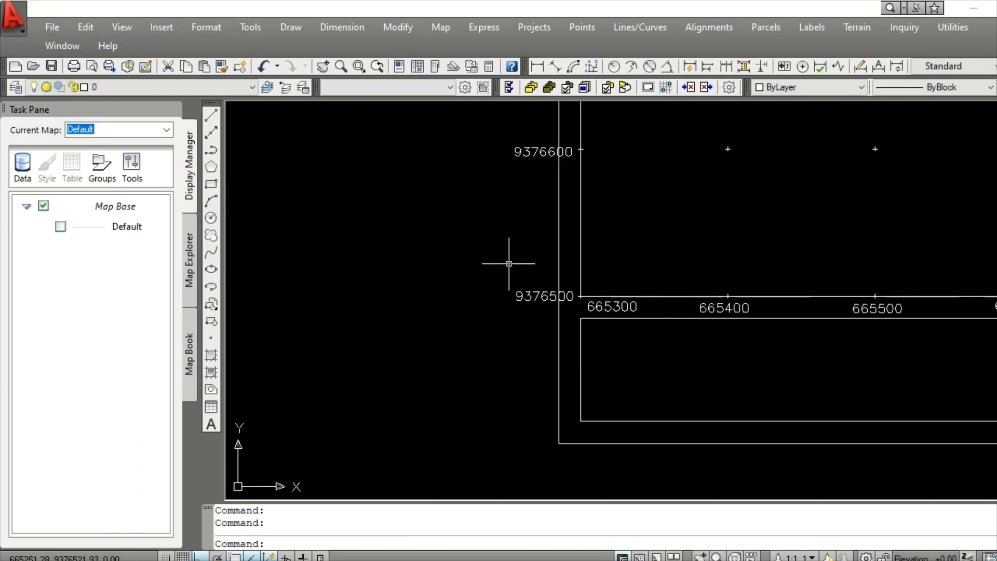
pyautogui.click(535, 285)
pyautogui.click(509, 311)
pyautogui.scroll(-2, 499, 327)
pyautogui.click(527, 212)
pyautogui.click(465, 254)
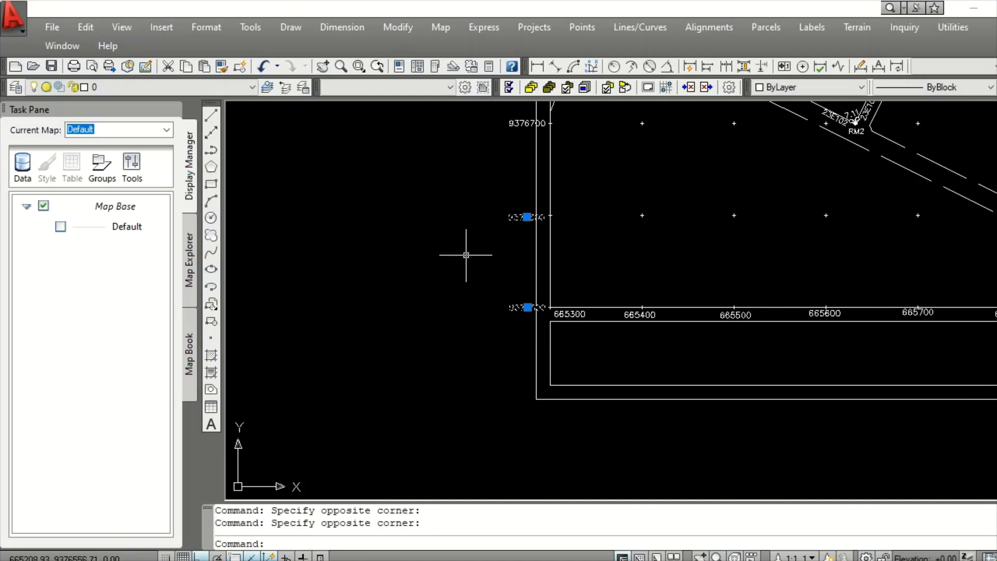
pyautogui.scroll(-4, 531, 313)
pyautogui.scroll(5, 524, 232)
pyautogui.scroll(-5, 516, 231)
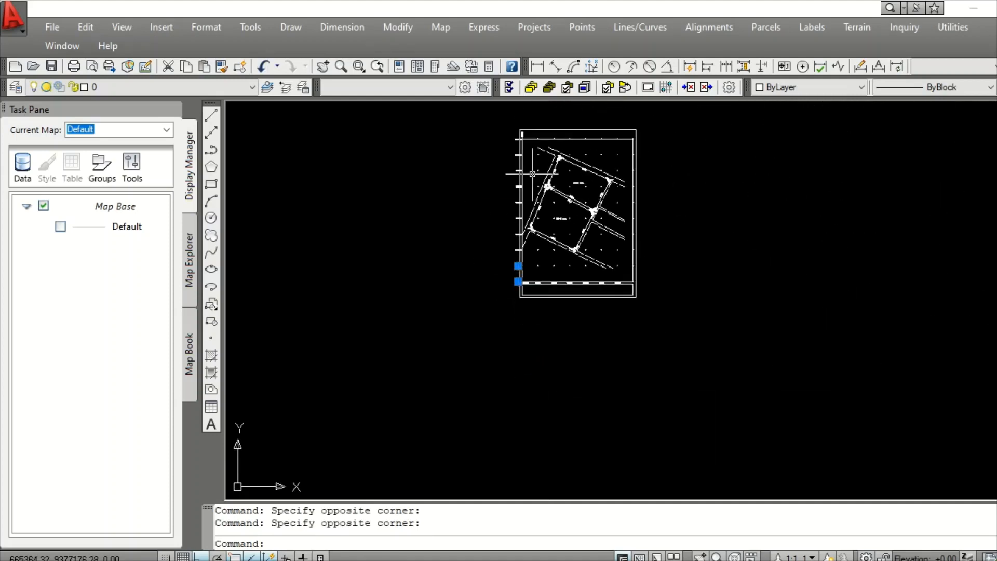
# - Clear the selection and delete the vertical 665300 label above the parcel frame's upper-left corner
pyautogui.scroll(6, 514, 259)
pyautogui.press('Escape')
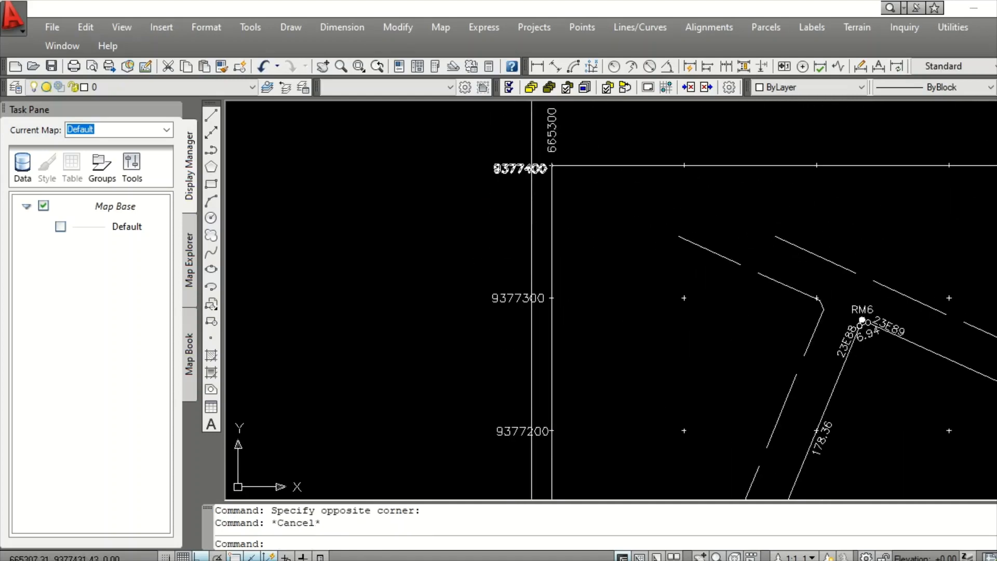
pyautogui.click(552, 118)
pyautogui.press('Delete')
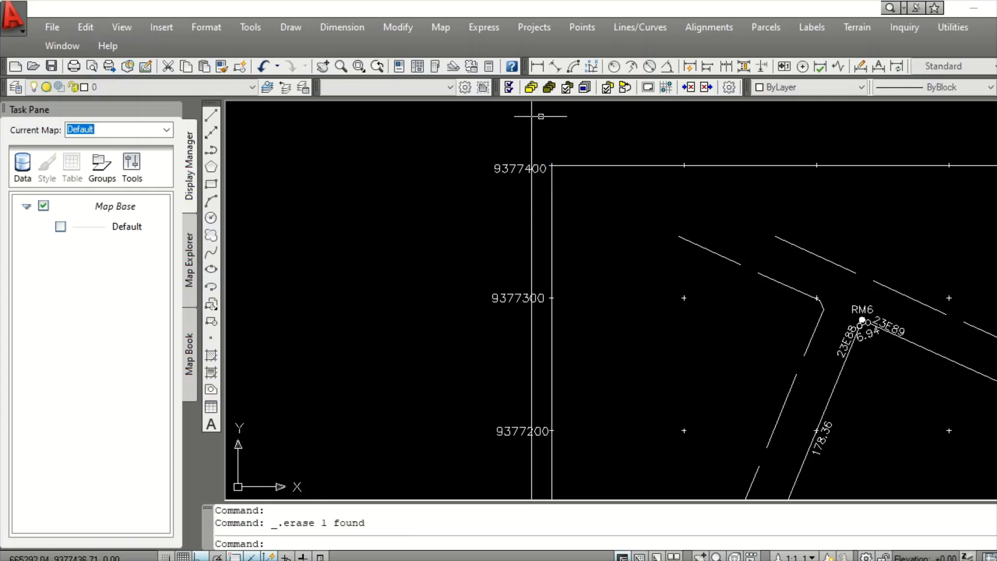
pyautogui.click(498, 172)
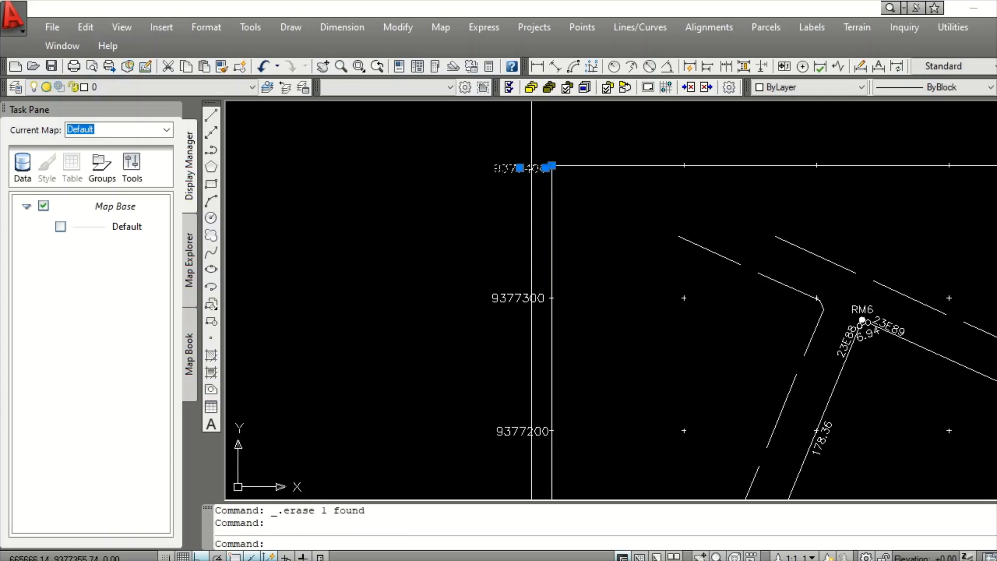
pyautogui.click(996, 220)
pyautogui.click(497, 168)
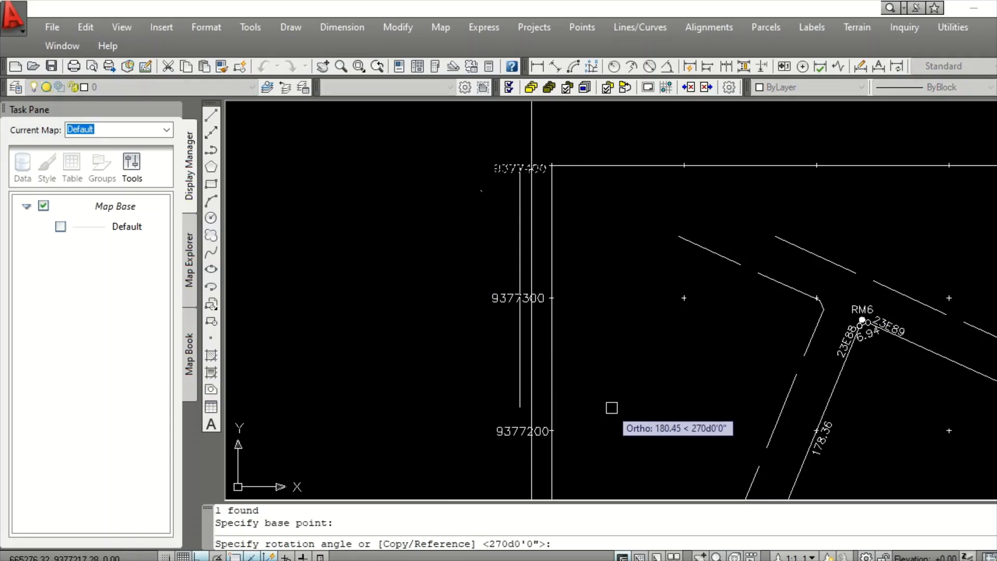
pyautogui.press('Escape')
# - Explode the 9377400 ordinate label together with the lower northing labels 9376500 to 9376800
pyautogui.click(497, 162)
pyautogui.scroll(-1, 477, 182)
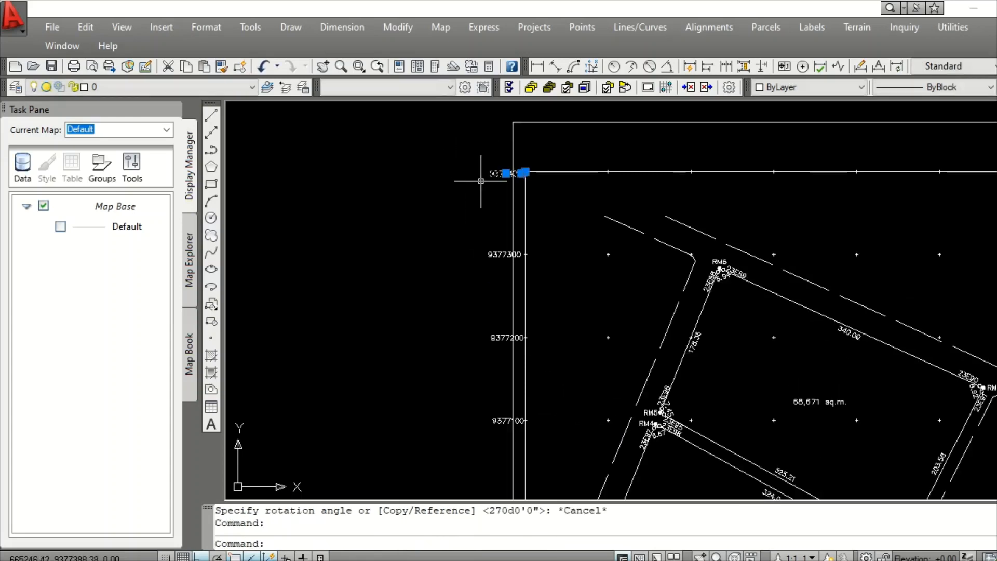
pyautogui.click(501, 223)
pyautogui.scroll(-4, 502, 224)
pyautogui.scroll(3, 478, 367)
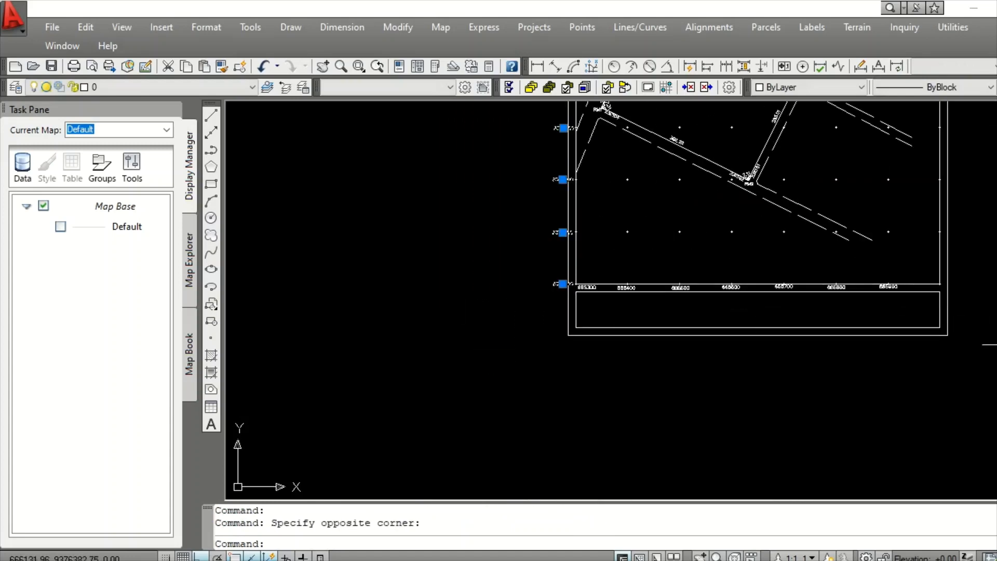
pyautogui.click(996, 390)
pyautogui.scroll(-4, 686, 400)
pyautogui.scroll(6, 626, 196)
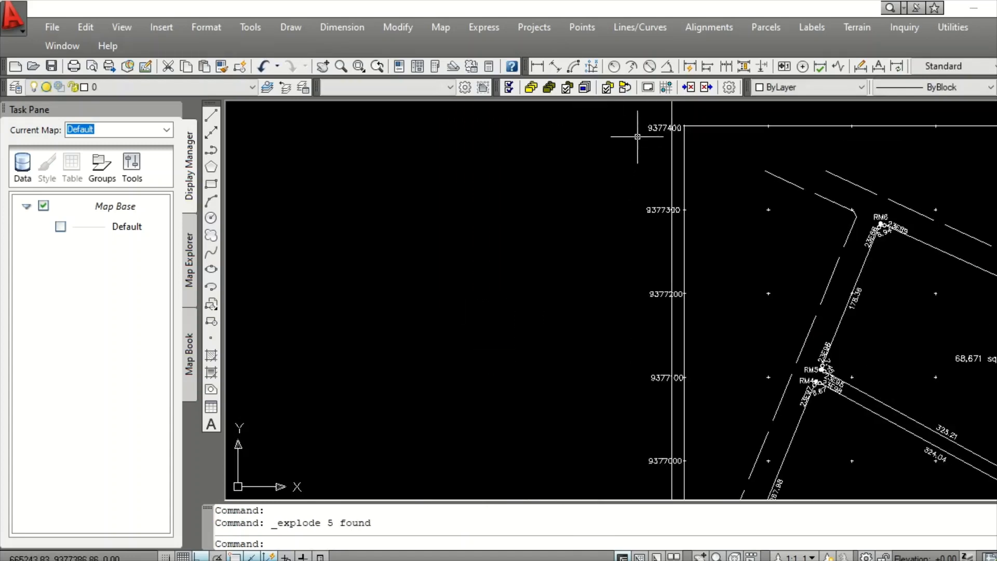
# - Rotate the 9377400 label by 90 degrees so it reads vertically
pyautogui.click(653, 127)
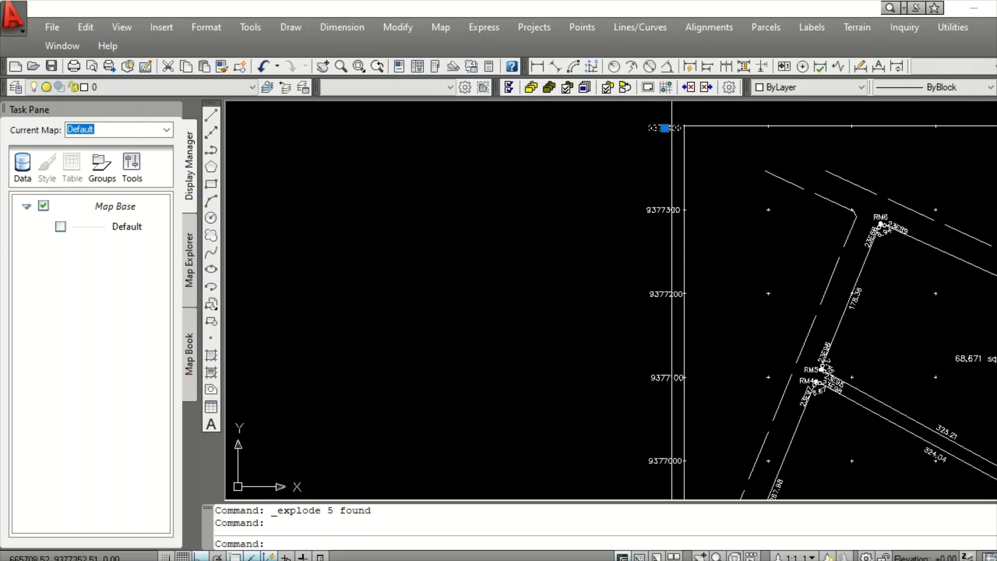
pyautogui.click(996, 218)
pyautogui.scroll(-5, 698, 312)
pyautogui.scroll(6, 685, 239)
pyautogui.scroll(2, 720, 281)
pyautogui.click(712, 284)
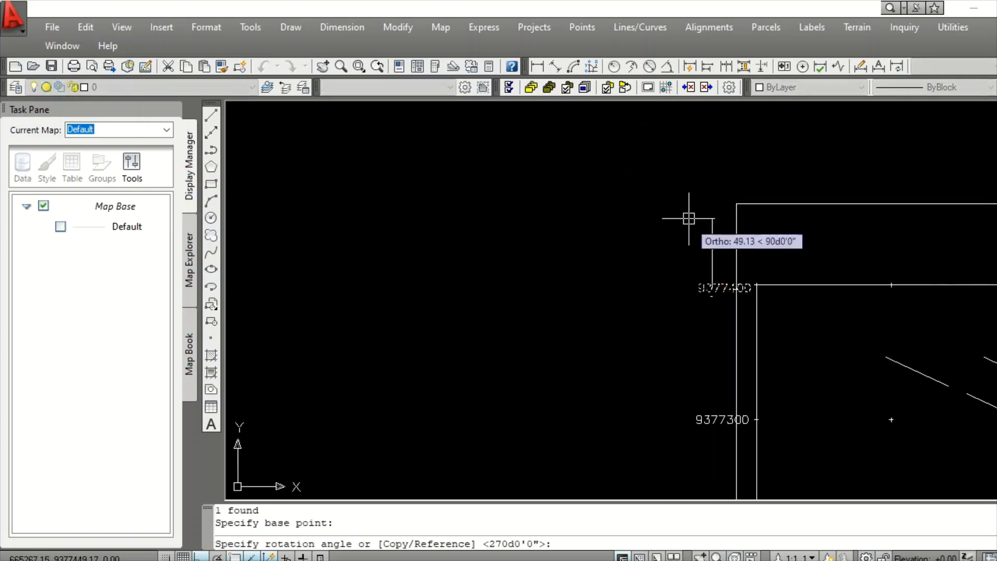
pyautogui.click(713, 167)
# - Move the vertical 9377400 label into the strip between the left frame lines, just below its tick
pyautogui.scroll(-2, 605, 212)
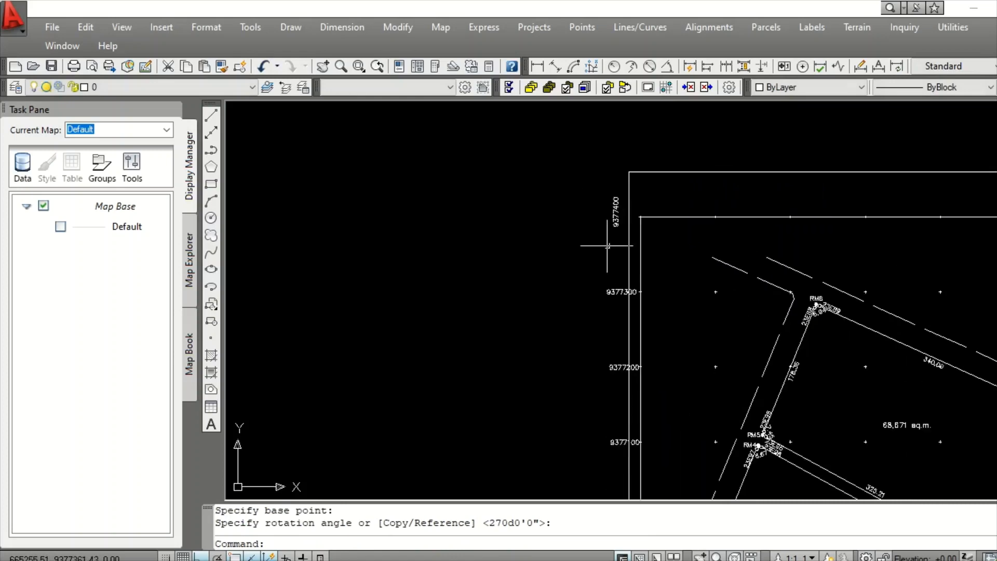
pyautogui.scroll(3, 606, 185)
pyautogui.click(599, 172)
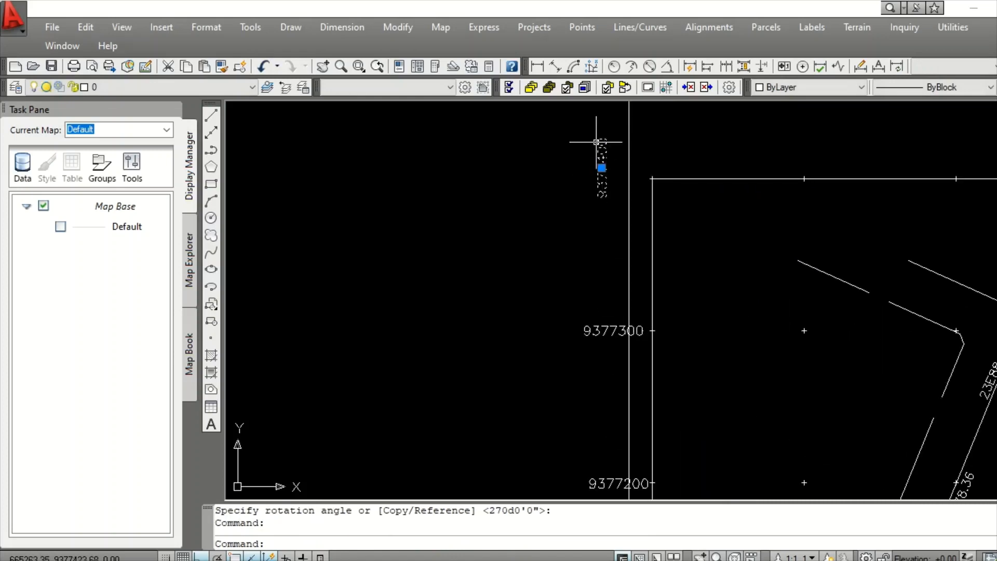
pyautogui.moveTo(596, 141); pyautogui.dragTo(640, 195)
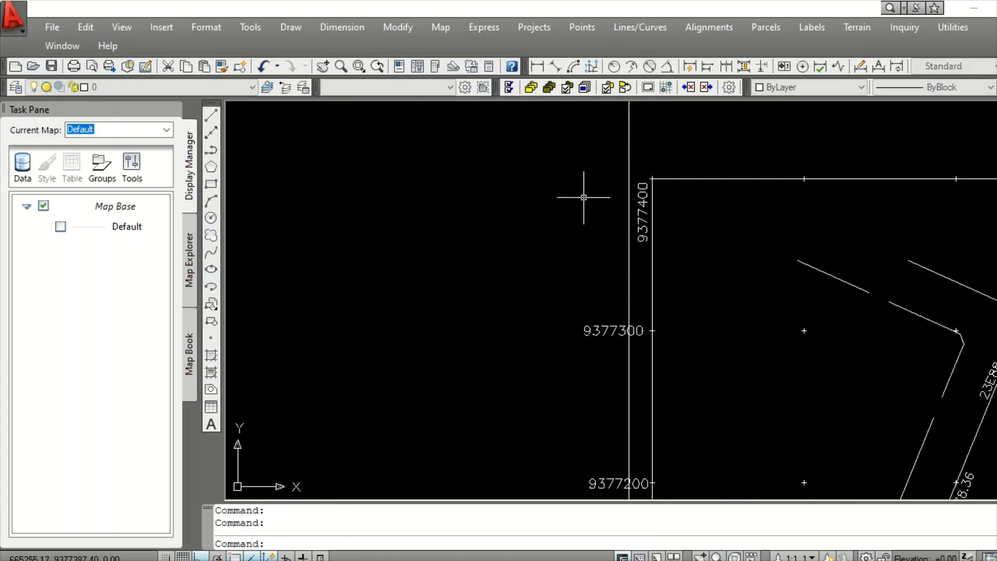
# - Try to match the vertical 9377400 label's text properties onto the unexploded 9377300 label
pyautogui.scroll(-2, 583, 195)
pyautogui.scroll(3, 633, 156)
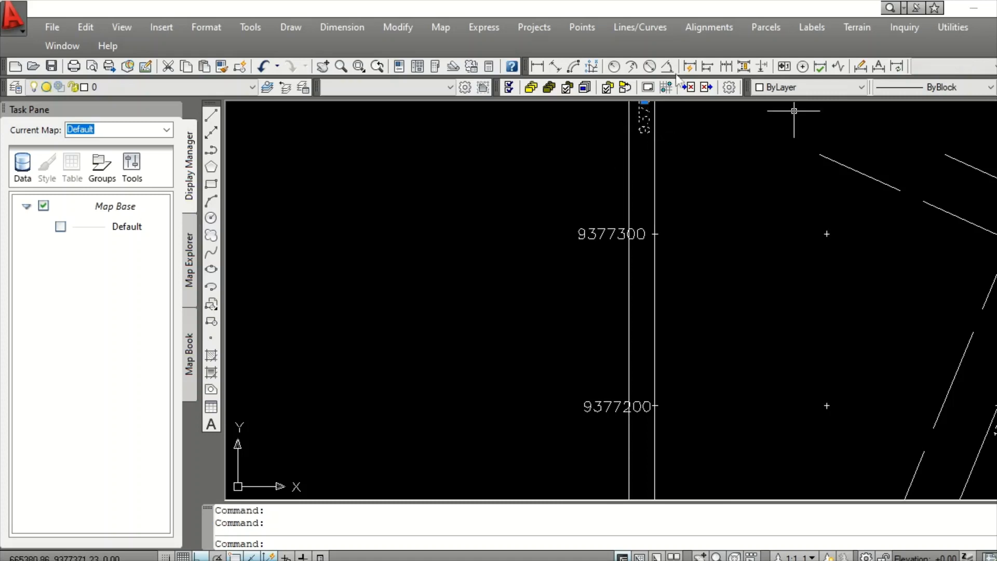
pyautogui.click(222, 66)
pyautogui.click(603, 276)
pyautogui.click(502, 205)
pyautogui.scroll(-5, 508, 209)
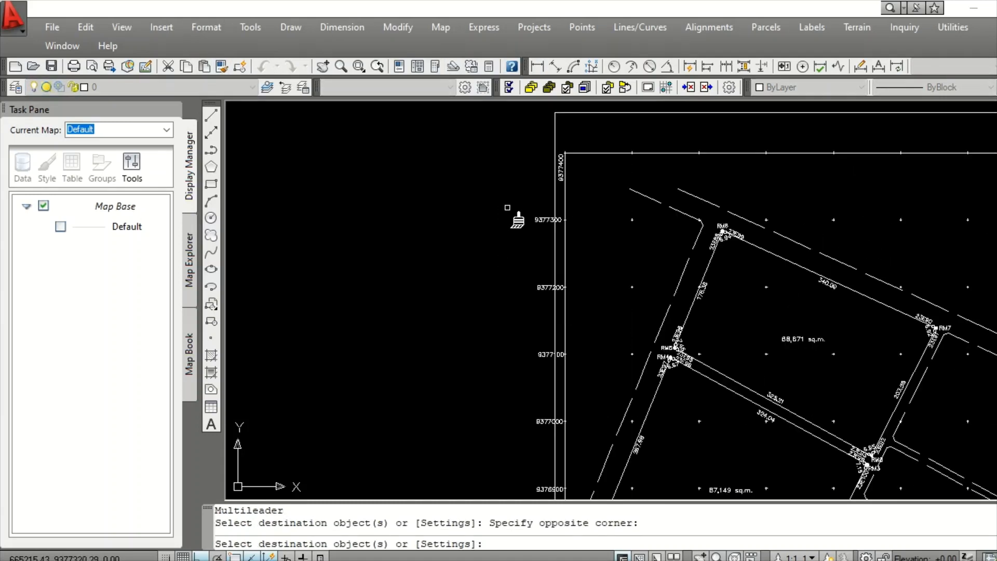
pyautogui.scroll(2, 540, 232)
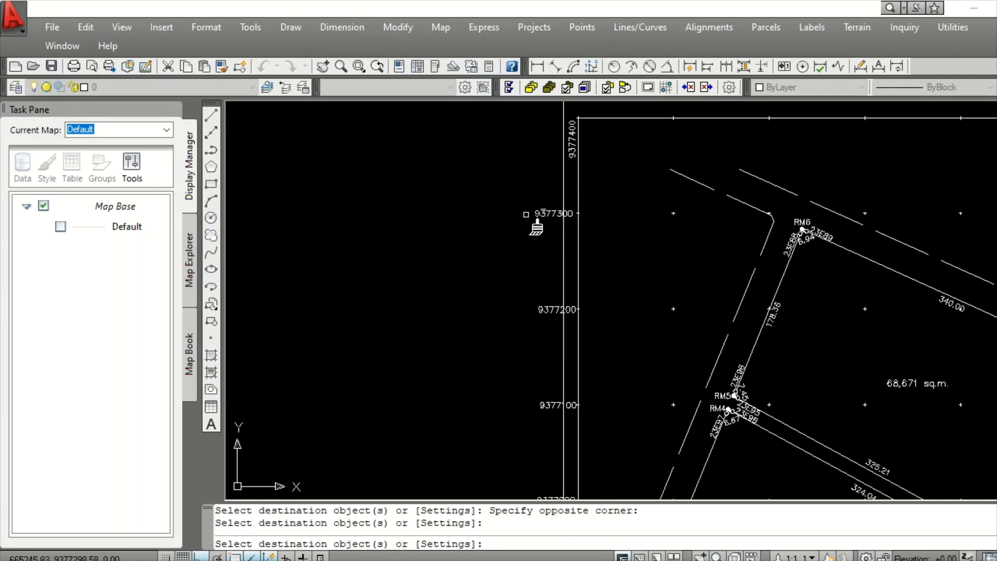
pyautogui.scroll(4, 536, 227)
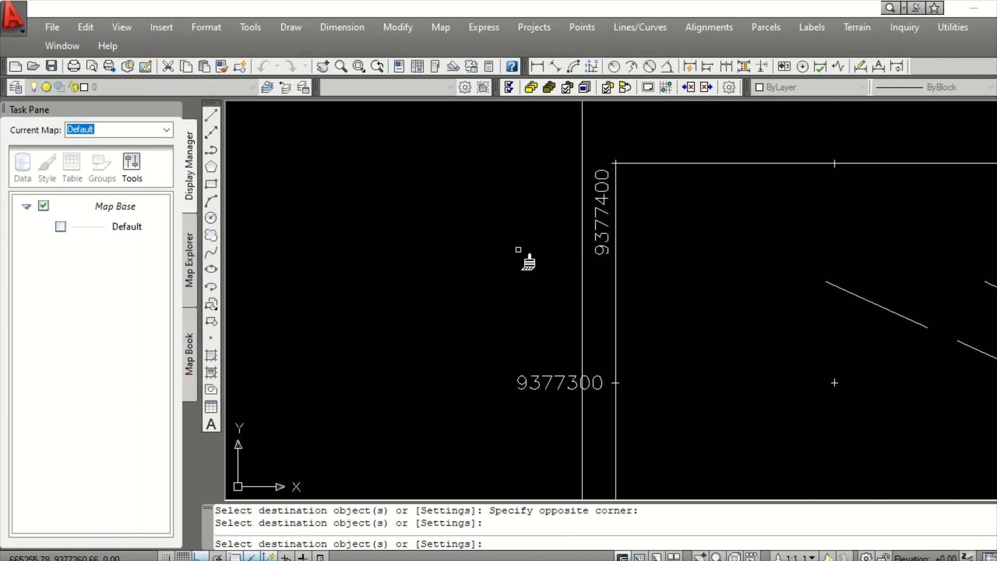
pyautogui.press('Escape')
# - Explode the 9377300 and 9377200 ordinate labels one after the other
pyautogui.scroll(-3, 525, 288)
pyautogui.click(524, 326)
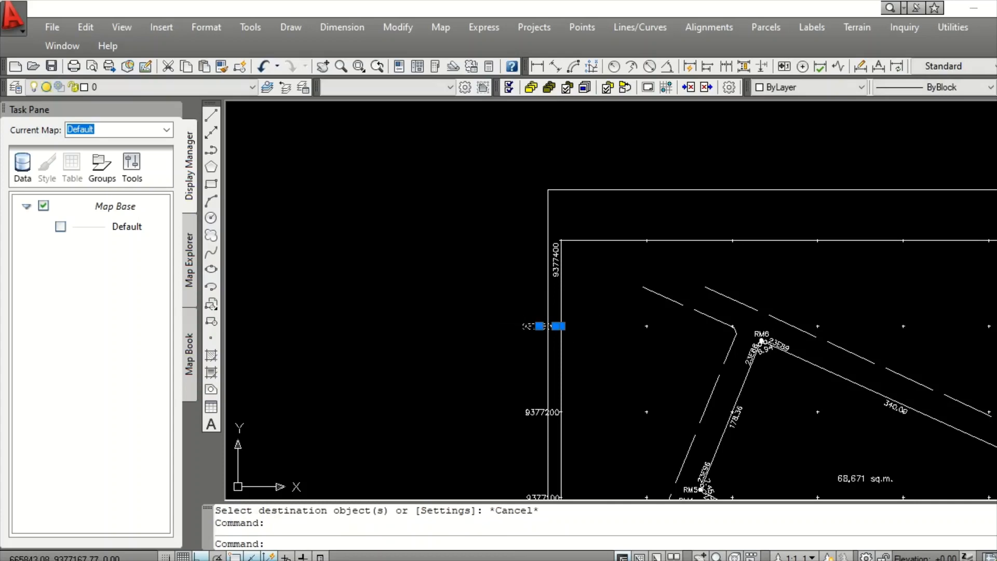
pyautogui.click(996, 391)
pyautogui.scroll(-2, 564, 273)
pyautogui.scroll(3, 561, 367)
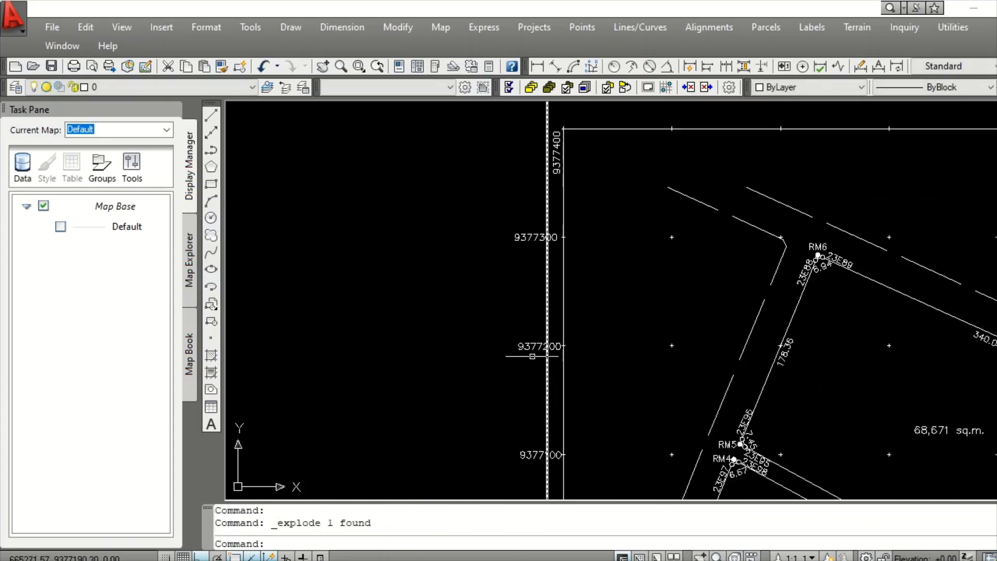
pyautogui.click(526, 345)
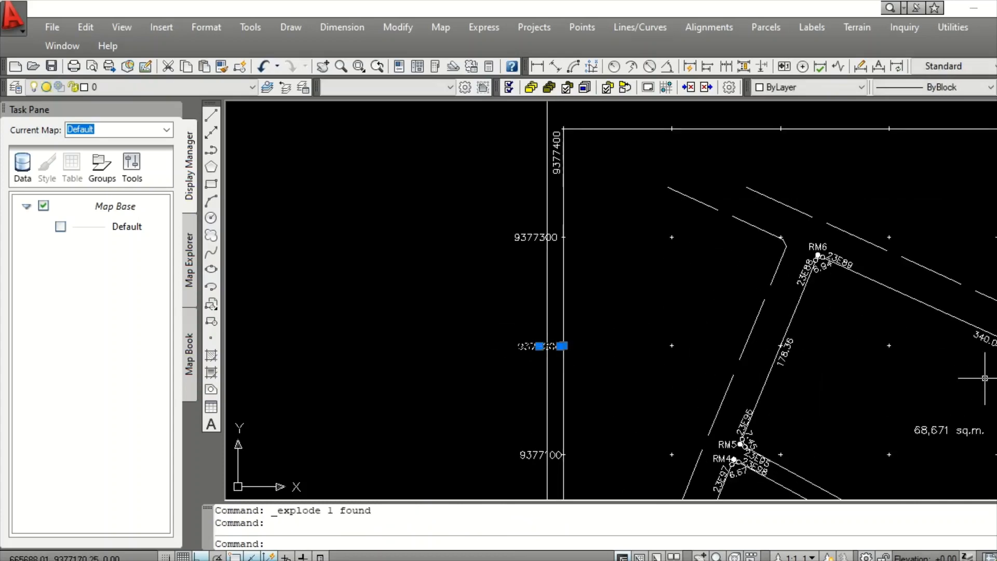
pyautogui.click(996, 389)
pyautogui.scroll(-3, 529, 326)
# - Explode the 9377100 and 9377000 ordinate labels individually
pyautogui.scroll(4, 527, 388)
pyautogui.click(527, 387)
pyautogui.click(506, 405)
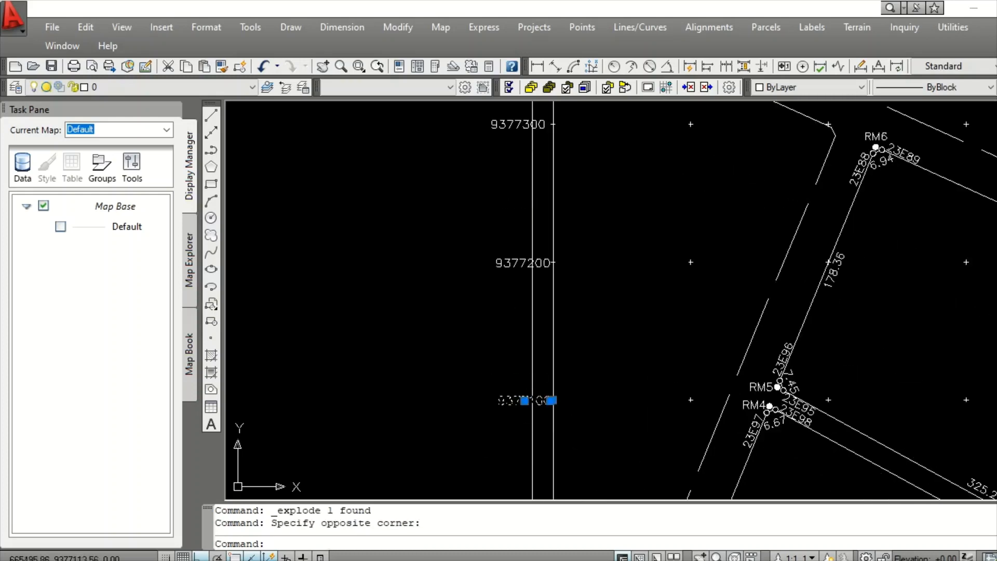
pyautogui.click(996, 389)
pyautogui.scroll(-3, 557, 317)
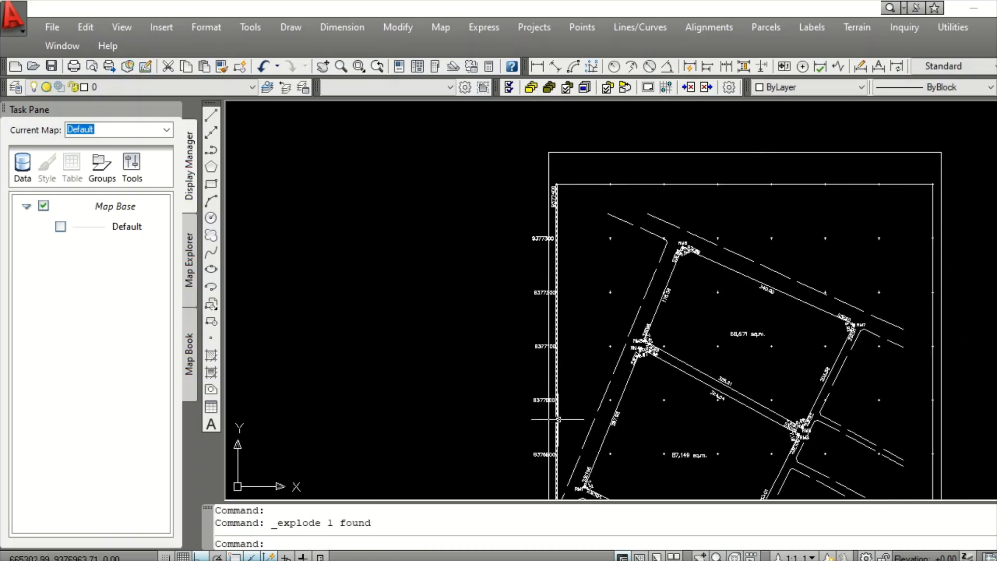
pyautogui.scroll(4, 557, 421)
pyautogui.click(507, 359)
pyautogui.click(445, 403)
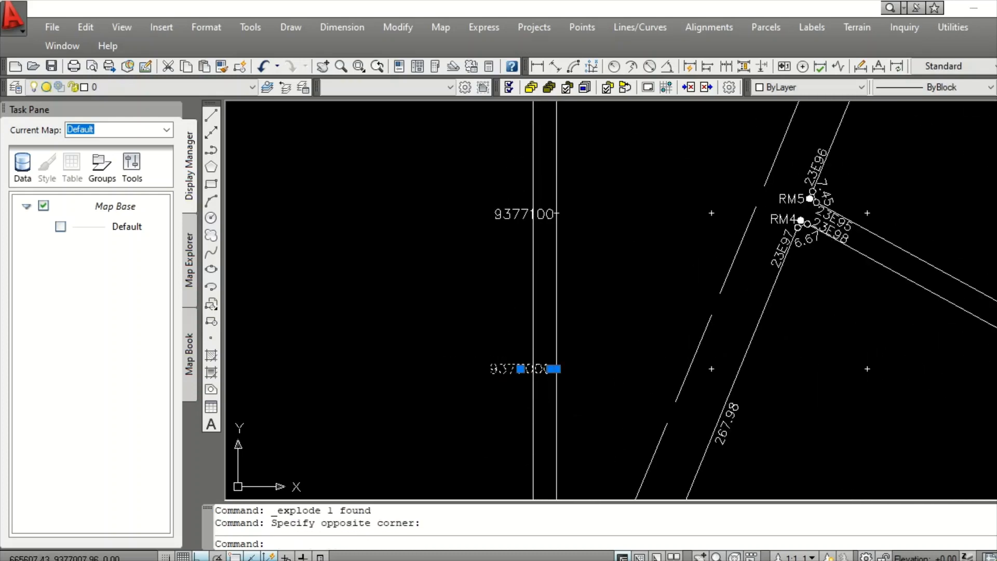
pyautogui.click(996, 390)
pyautogui.scroll(-4, 523, 281)
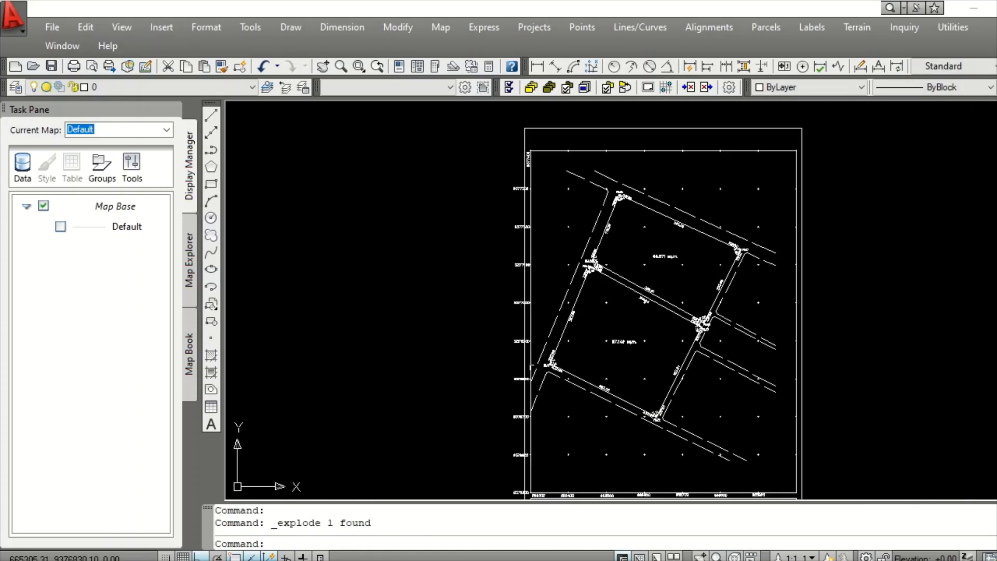
# - Explode the 9376900 ordinate label beside the left frame line
pyautogui.scroll(3, 531, 362)
pyautogui.click(488, 289)
pyautogui.click(410, 395)
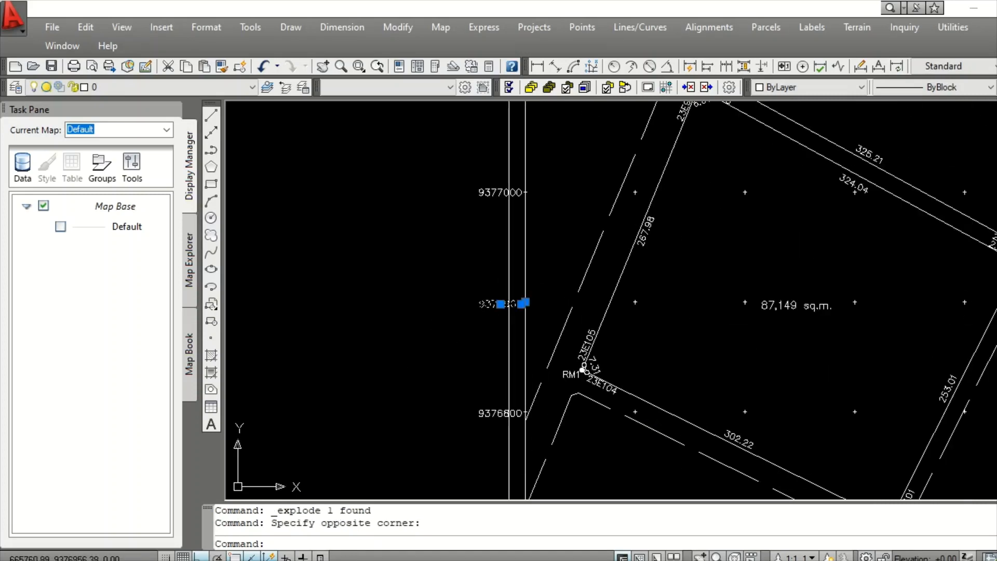
pyautogui.click(996, 390)
pyautogui.scroll(-4, 602, 206)
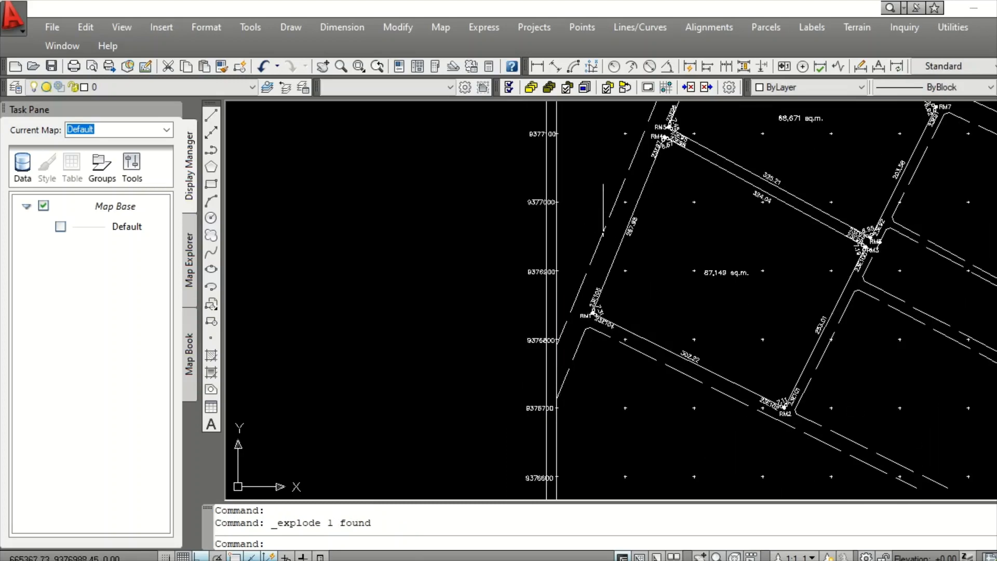
# - Try to explode the 9376800, 9376700, 9376600 and 9376500 labels together
pyautogui.scroll(3, 527, 328)
pyautogui.click(515, 324)
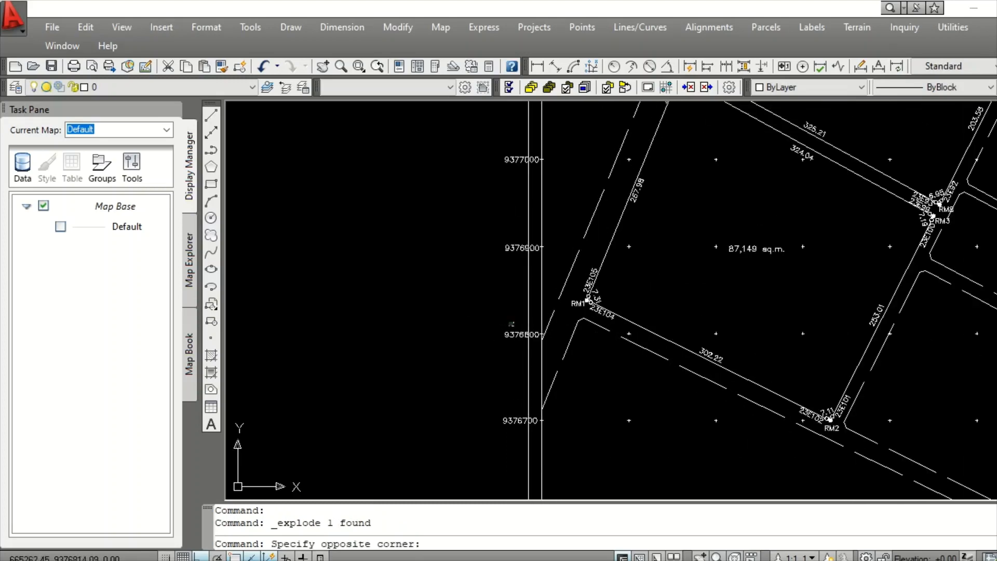
pyautogui.scroll(-4, 499, 358)
pyautogui.scroll(2, 488, 380)
pyautogui.click(488, 379)
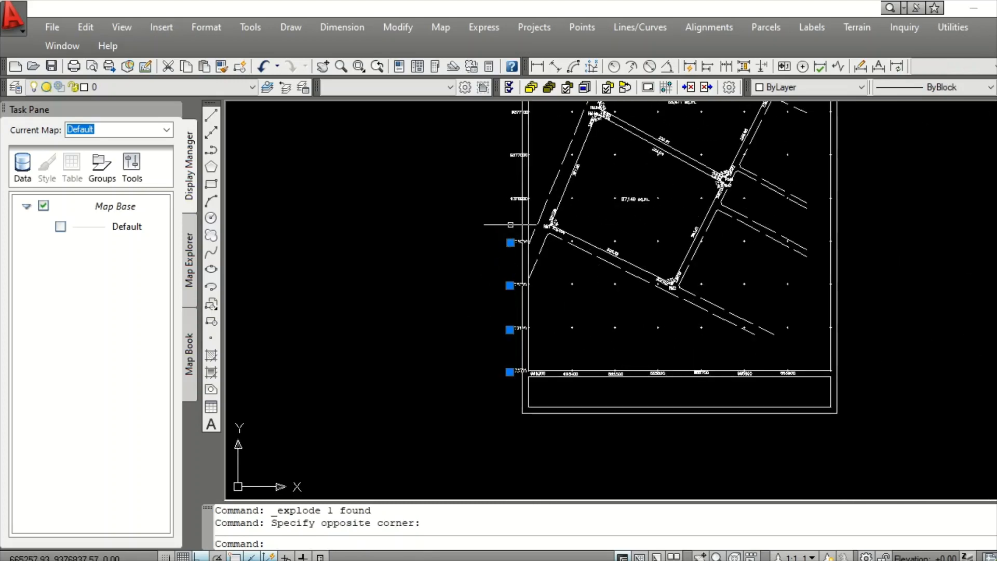
pyautogui.scroll(5, 510, 224)
pyautogui.click(519, 230)
pyautogui.scroll(-6, 486, 233)
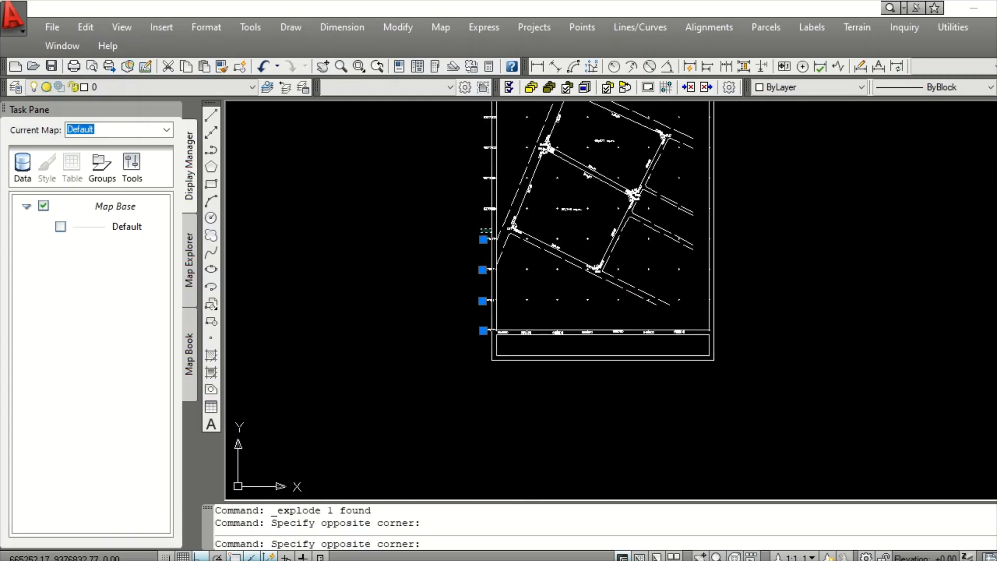
pyautogui.scroll(3, 462, 327)
pyautogui.click(431, 374)
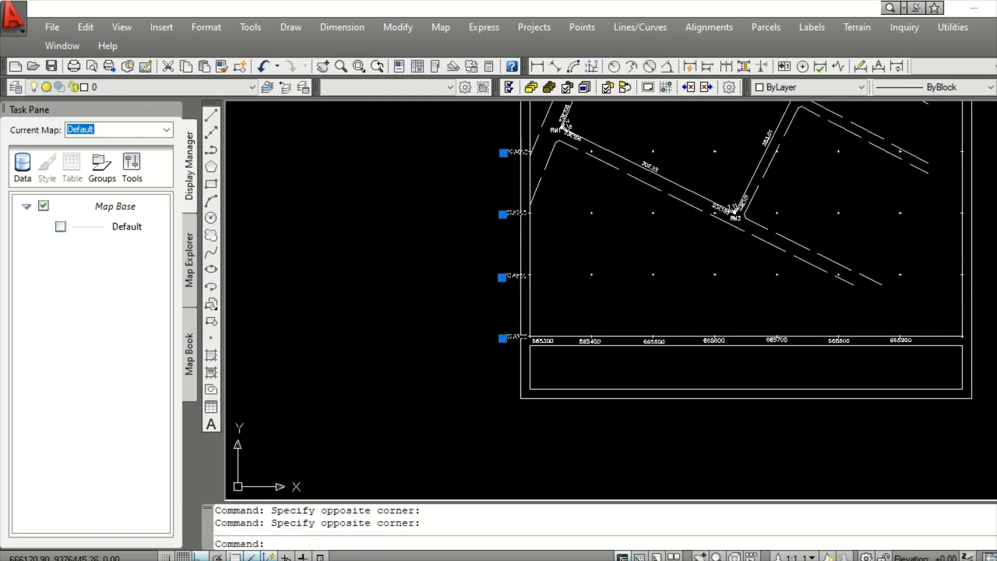
pyautogui.click(996, 370)
pyautogui.scroll(-6, 577, 415)
pyautogui.scroll(12, 551, 239)
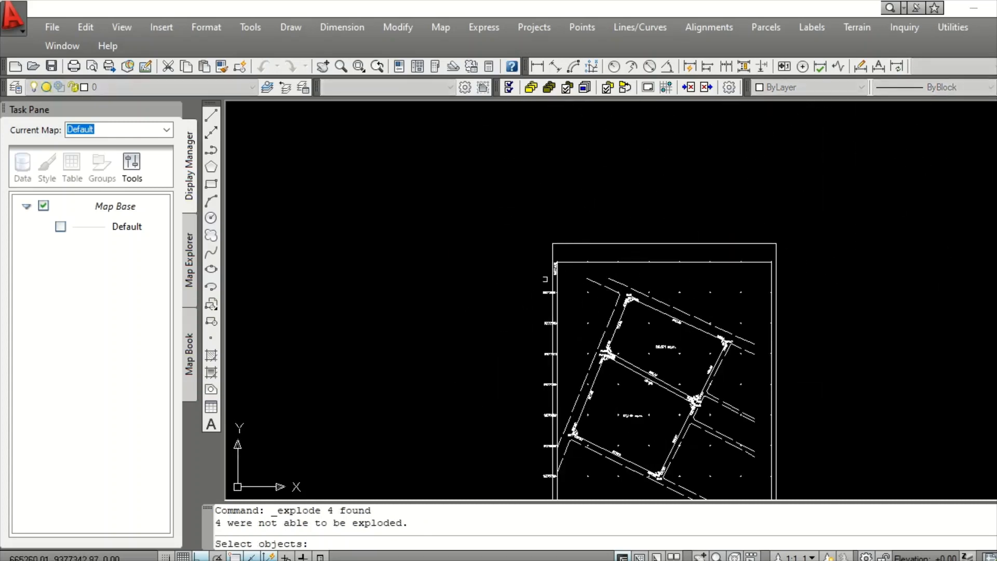
pyautogui.press('Return')
# - Match the vertical 9377400 label's properties onto the 9377300 and 9377200 labels
pyautogui.click(604, 190)
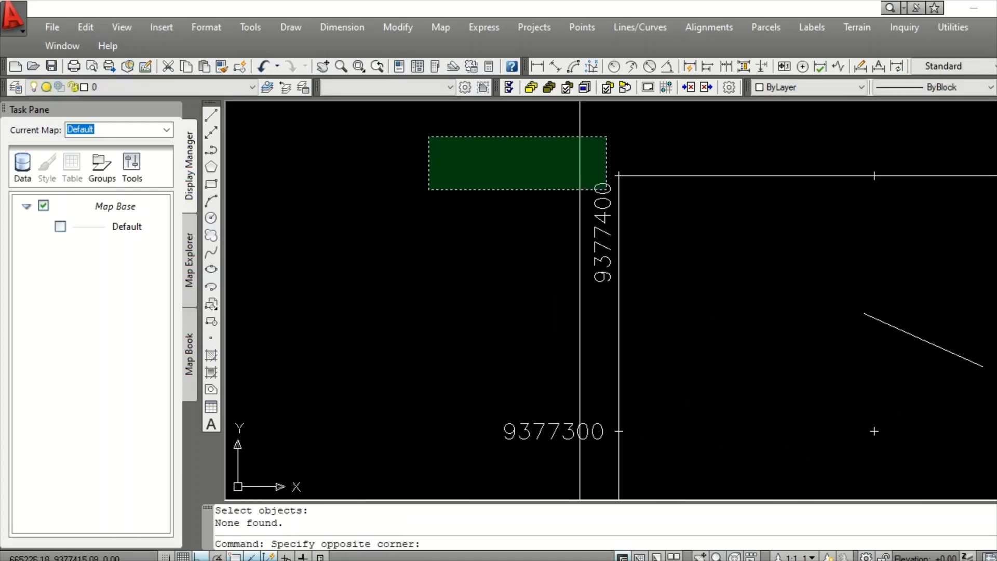
pyautogui.click(605, 225)
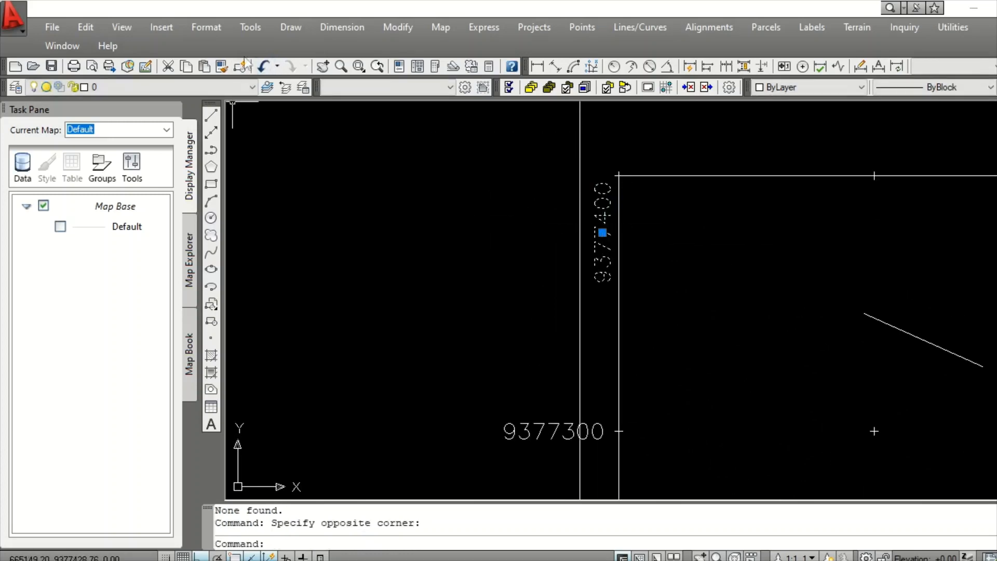
pyautogui.click(222, 67)
pyautogui.scroll(-5, 447, 195)
pyautogui.scroll(3, 448, 195)
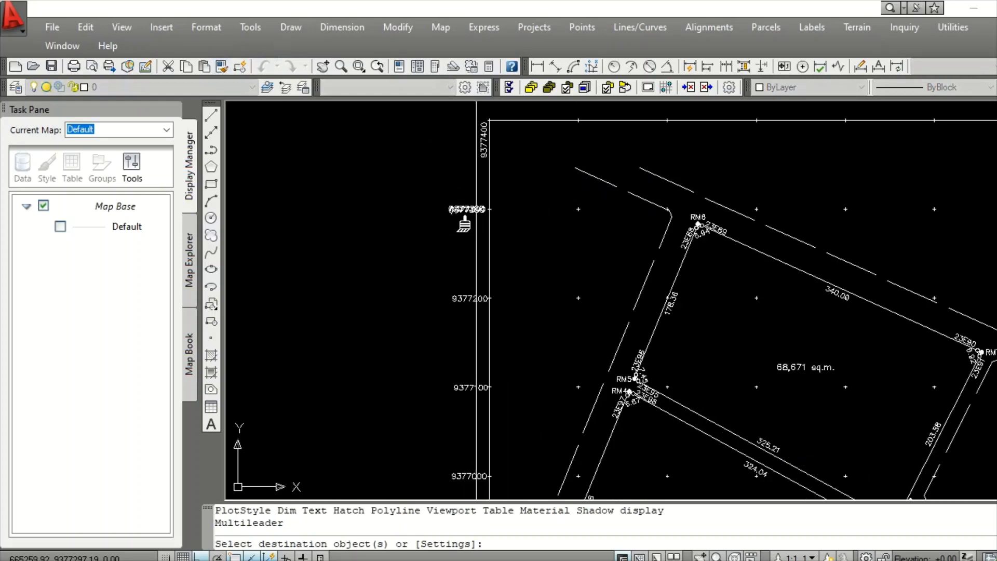
pyautogui.scroll(-4, 436, 183)
pyautogui.scroll(3, 441, 229)
pyautogui.click(462, 249)
pyautogui.click(446, 281)
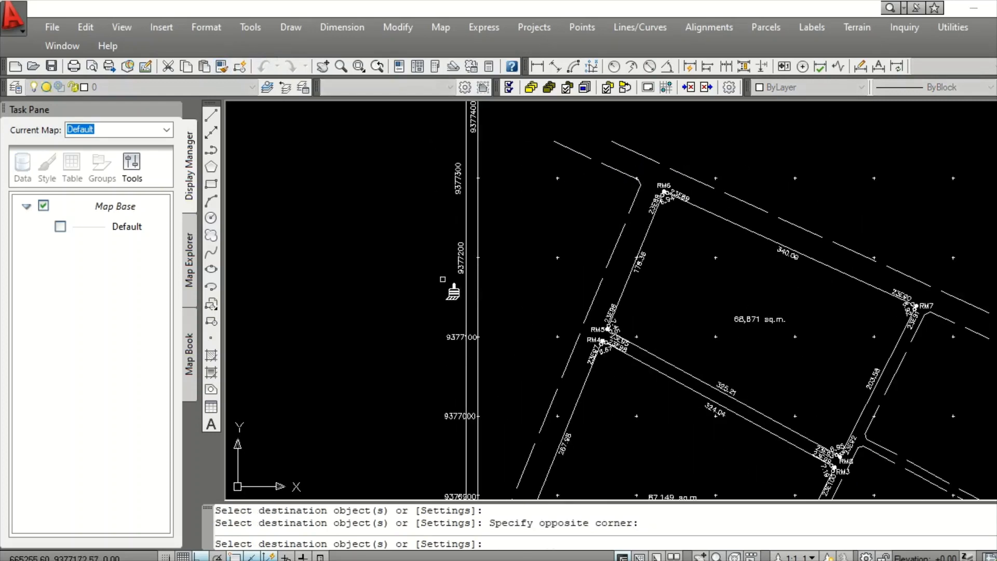
# - Match the same vertical text properties onto the 9377100, 9377000 and 9376900 labels
pyautogui.scroll(-4, 440, 278)
pyautogui.scroll(5, 428, 286)
pyautogui.click(436, 195)
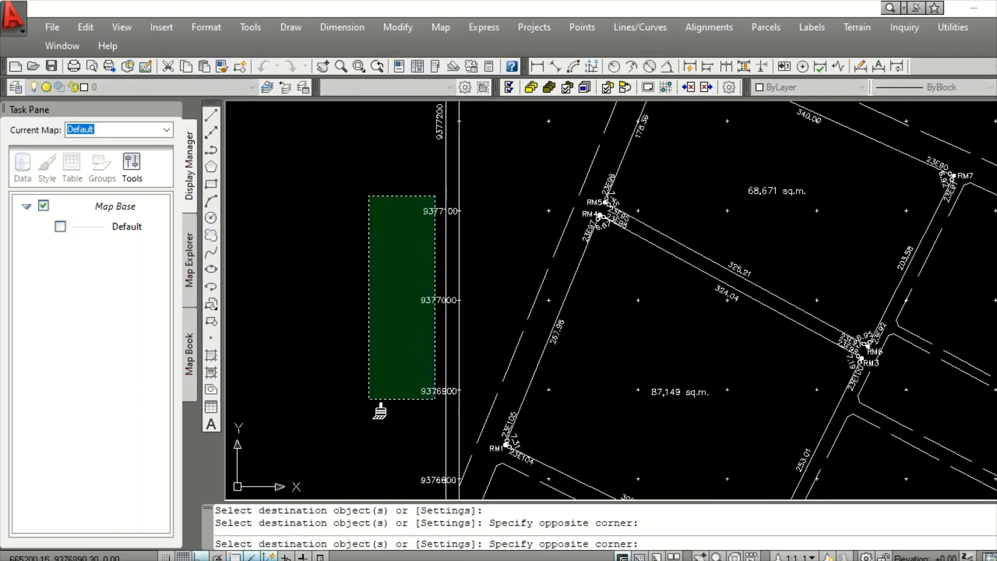
pyautogui.click(361, 443)
pyautogui.scroll(-4, 397, 311)
# - Match the vertical text properties onto the 9376800, 9376700, 9376600 and 9376500 labels and end the command
pyautogui.scroll(7, 363, 259)
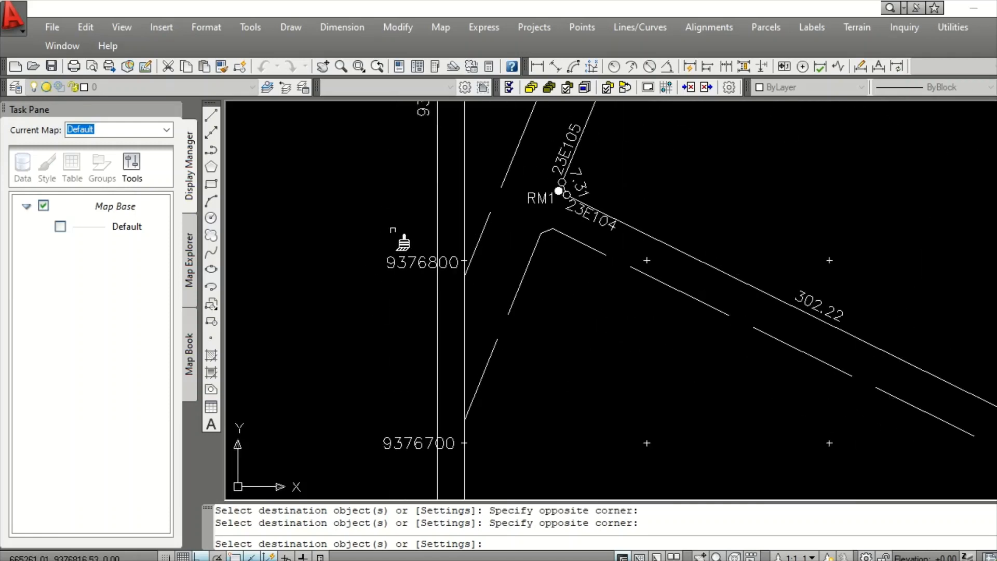
pyautogui.click(410, 254)
pyautogui.scroll(-4, 405, 322)
pyautogui.scroll(4, 395, 395)
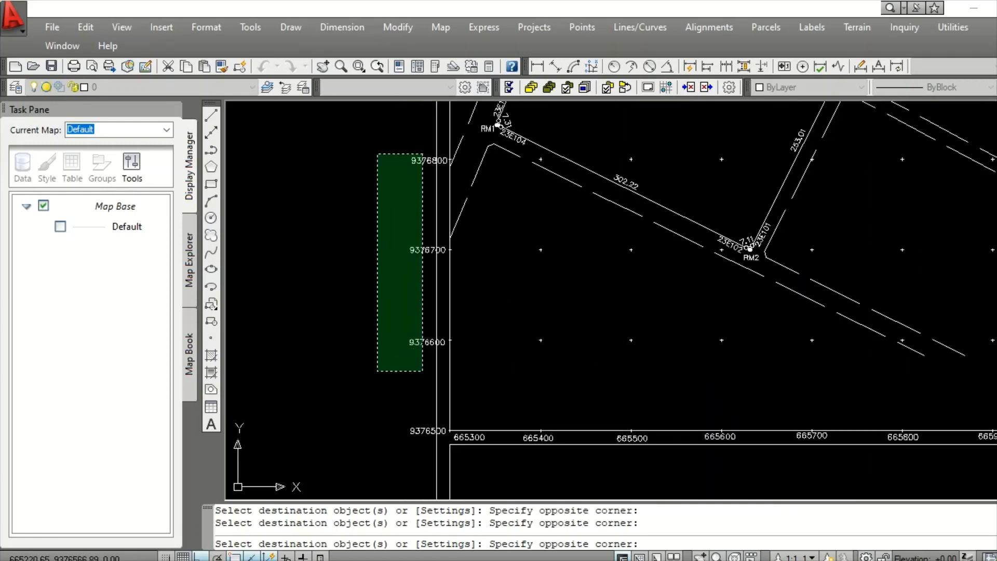
pyautogui.click(387, 448)
pyautogui.scroll(-3, 346, 213)
pyautogui.rightClick(355, 211)
pyautogui.click(372, 219)
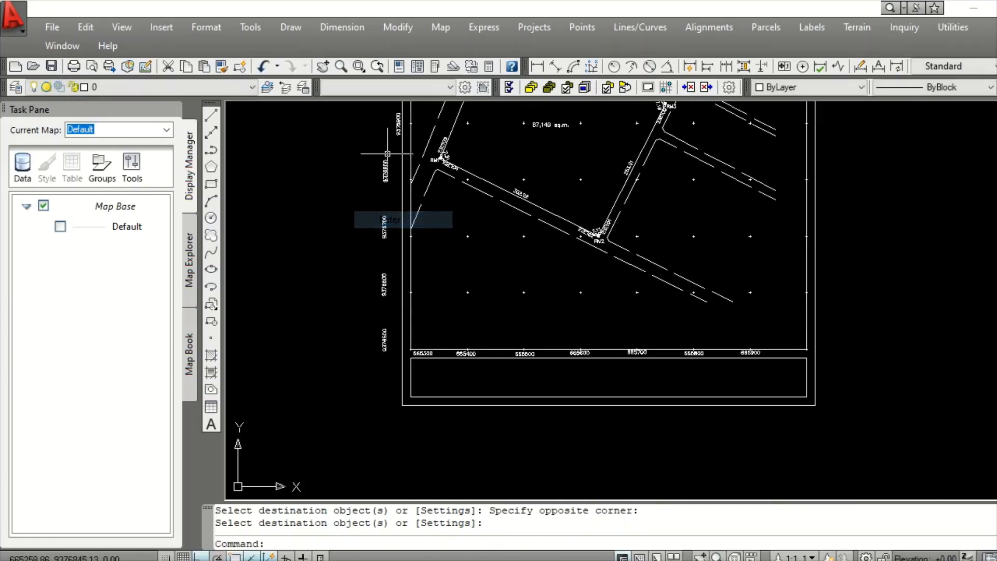
# - Move the vertical 9376800, 9376700, 9376600 and 9376500 labels together into the strip between the left frame lines
pyautogui.scroll(2, 391, 177)
pyautogui.click(383, 168)
pyautogui.click(382, 254)
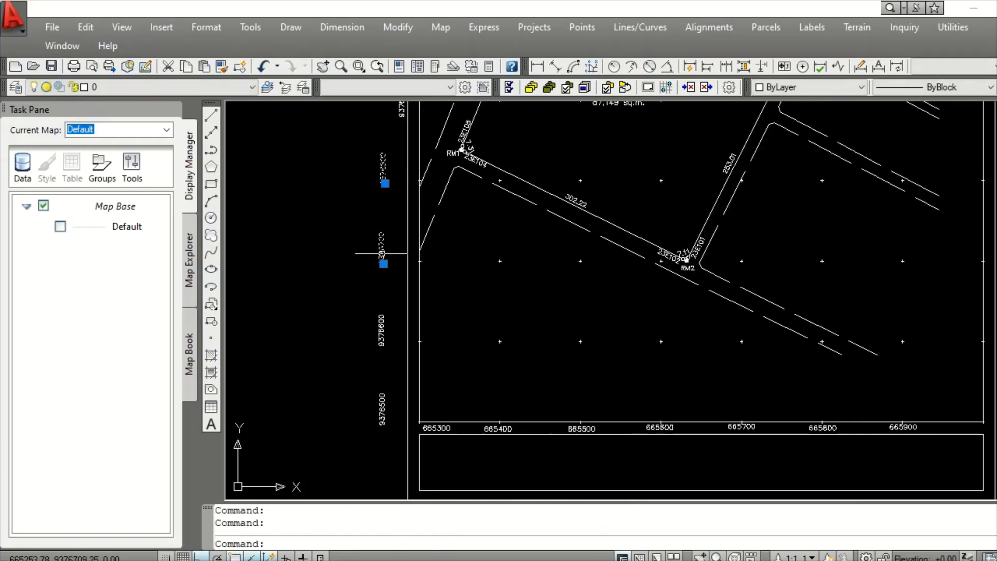
pyautogui.scroll(5, 371, 428)
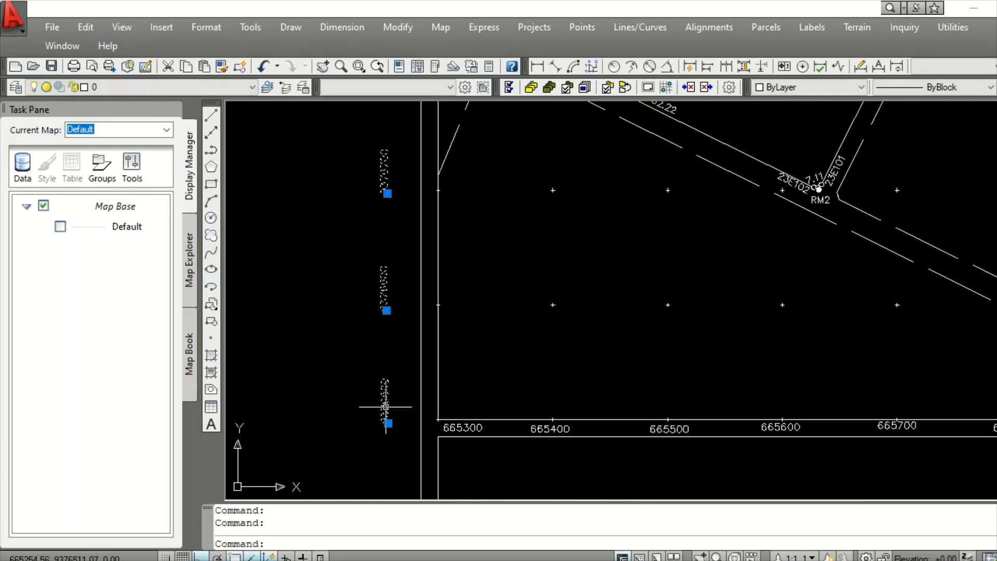
pyautogui.click(383, 388)
pyautogui.click(388, 375)
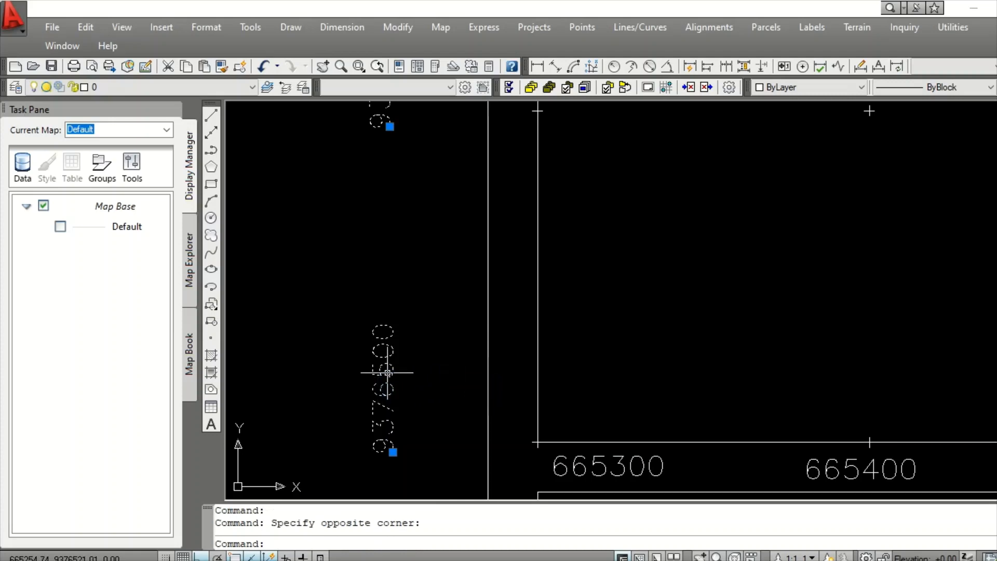
pyautogui.click(390, 373)
pyautogui.click(376, 366)
pyautogui.click(376, 367)
pyautogui.moveTo(435, 365)
pyautogui.mouseDown()
pyautogui.moveTo(539, 334)
pyautogui.moveTo(508, 335)
pyautogui.moveTo(512, 349)
pyautogui.mouseUp()
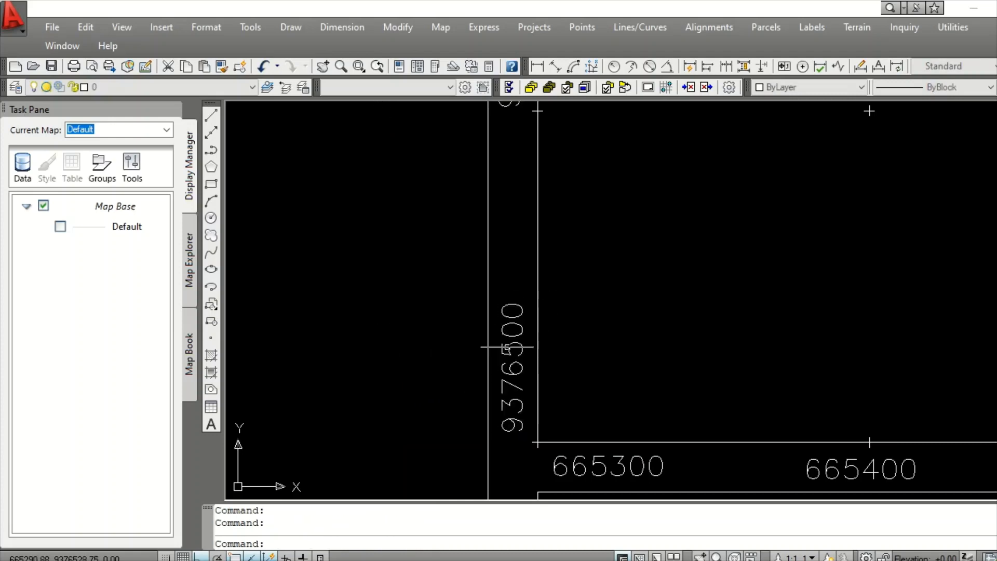
# - Move the vertical 9376900 label into the strip between the left frame lines, beside its tick
pyautogui.scroll(-6, 501, 348)
pyautogui.moveTo(603, 106); pyautogui.dragTo(642, 388, button='middle')
pyautogui.scroll(4, 561, 378)
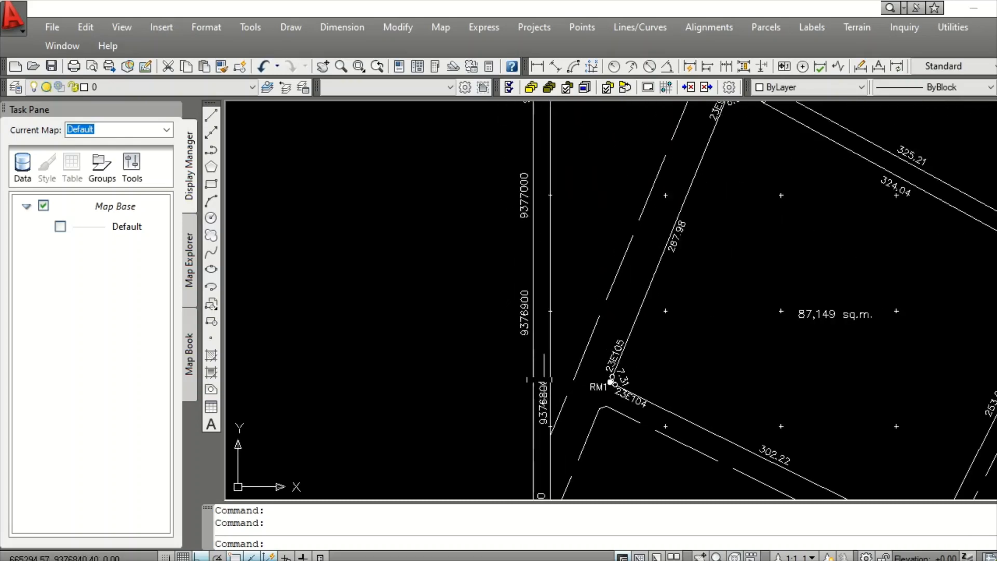
pyautogui.click(510, 310)
pyautogui.scroll(3, 511, 278)
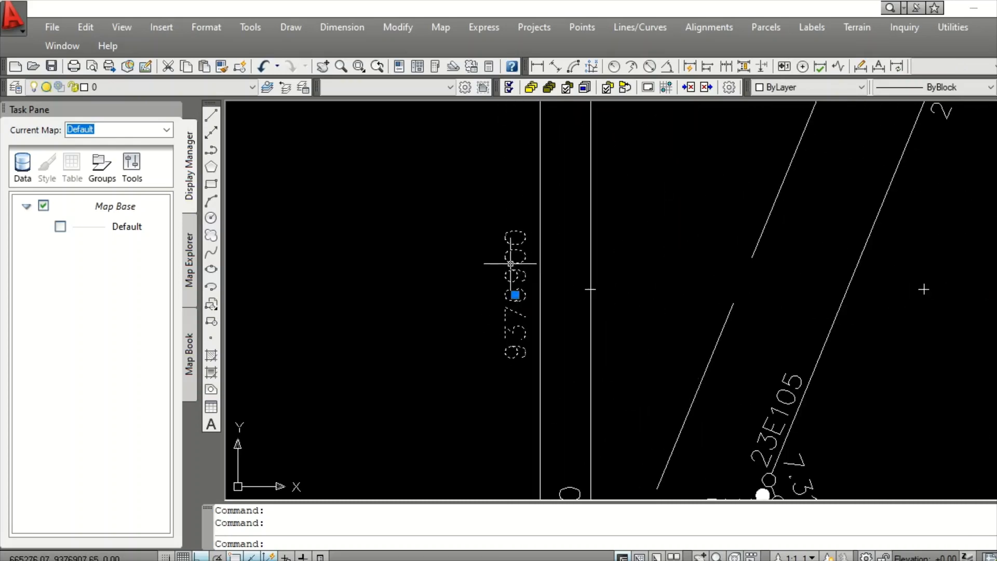
pyautogui.moveTo(546, 265); pyautogui.dragTo(565, 282)
# - Move the vertical 9377000 and 9377100 labels one by one into the left frame strip beside their ticks
pyautogui.scroll(-8, 513, 353)
pyautogui.scroll(6, 512, 302)
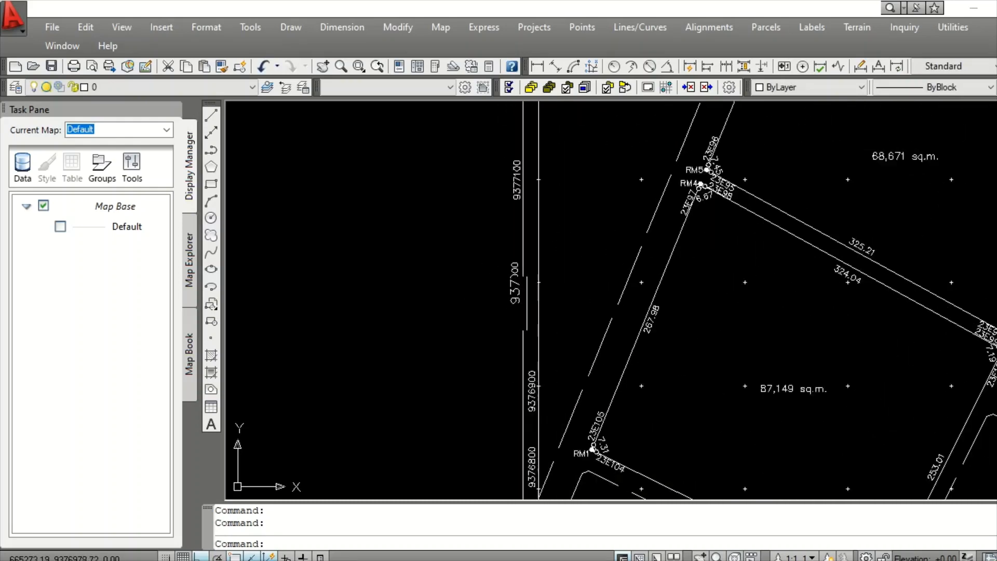
pyautogui.click(503, 247)
pyautogui.click(517, 230)
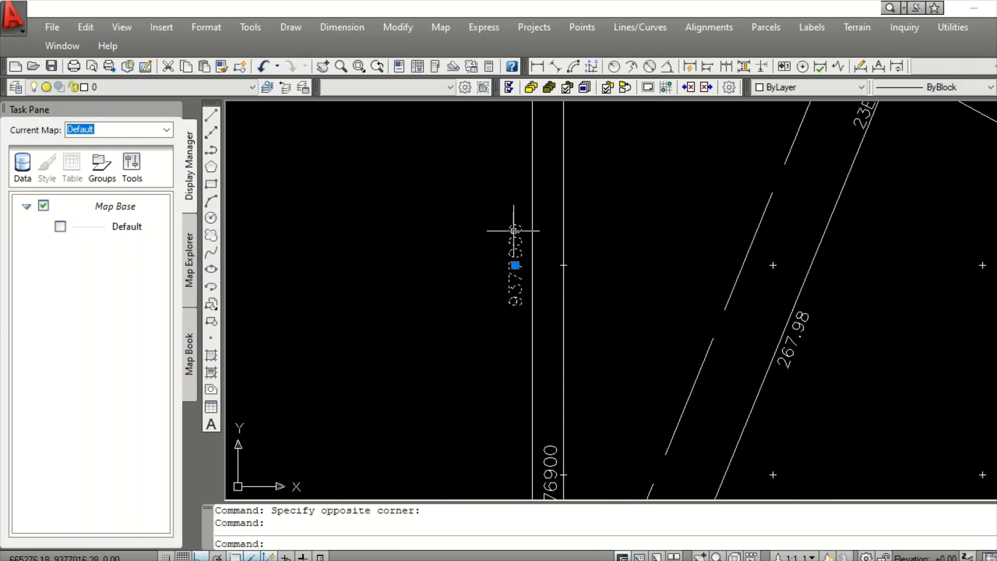
pyautogui.moveTo(514, 231); pyautogui.dragTo(584, 244)
pyautogui.scroll(-8, 558, 300)
pyautogui.scroll(8, 545, 237)
pyautogui.click(550, 241)
# - Move the vertical 9377200 and 9377300 labels one by one into the left frame strip beside their ticks
pyautogui.scroll(-8, 541, 283)
pyautogui.scroll(8, 546, 256)
pyautogui.click(533, 218)
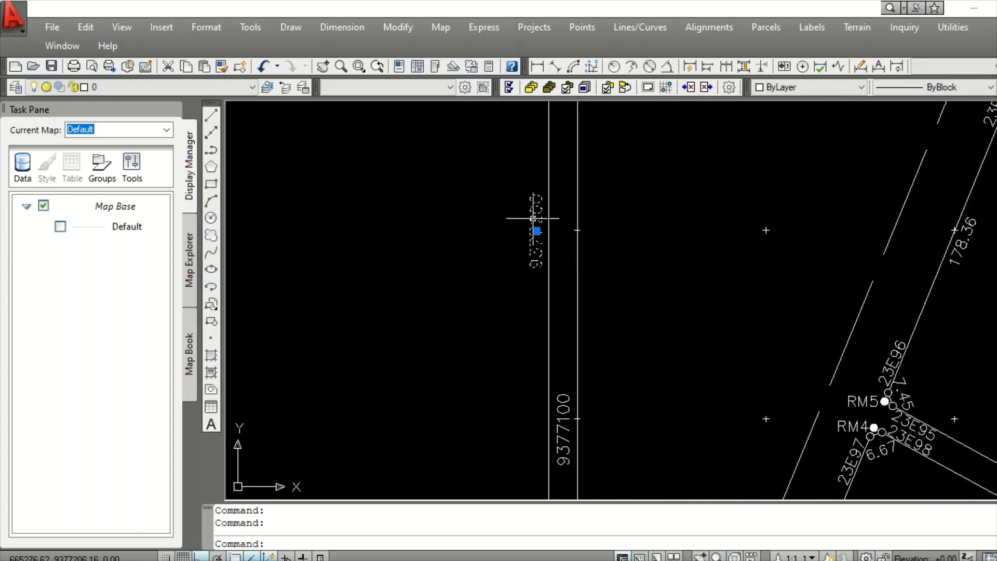
pyautogui.scroll(2, 537, 217)
pyautogui.scroll(-12, 581, 293)
pyautogui.moveTo(570, 229); pyautogui.dragTo(578, 228)
pyautogui.scroll(9, 571, 205)
pyautogui.click(537, 227)
# - Inspect the placement of the northing and easting labels along the frame and the overall sheet layout
pyautogui.scroll(-10, 577, 228)
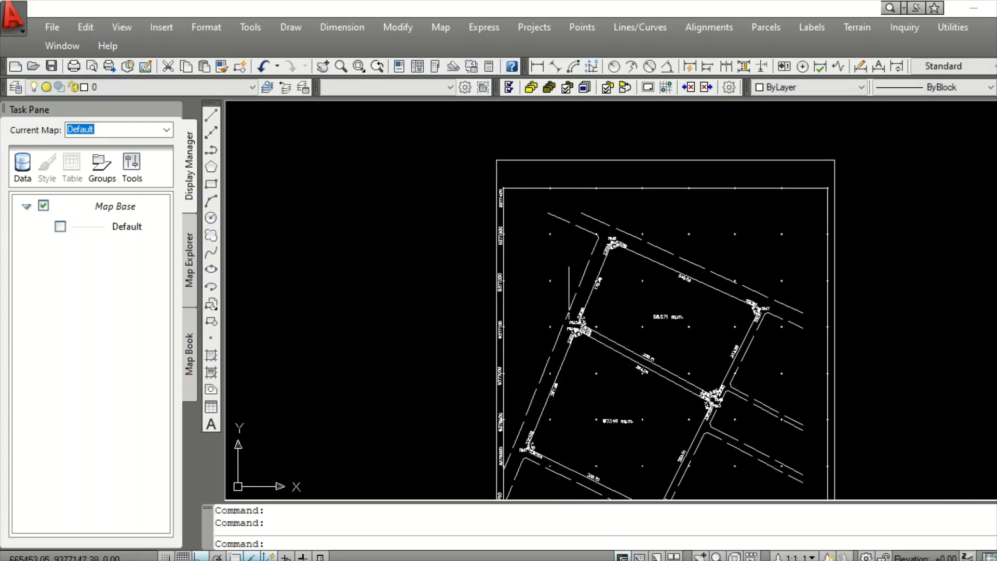
pyautogui.scroll(-4, 513, 163)
pyautogui.scroll(10, 514, 163)
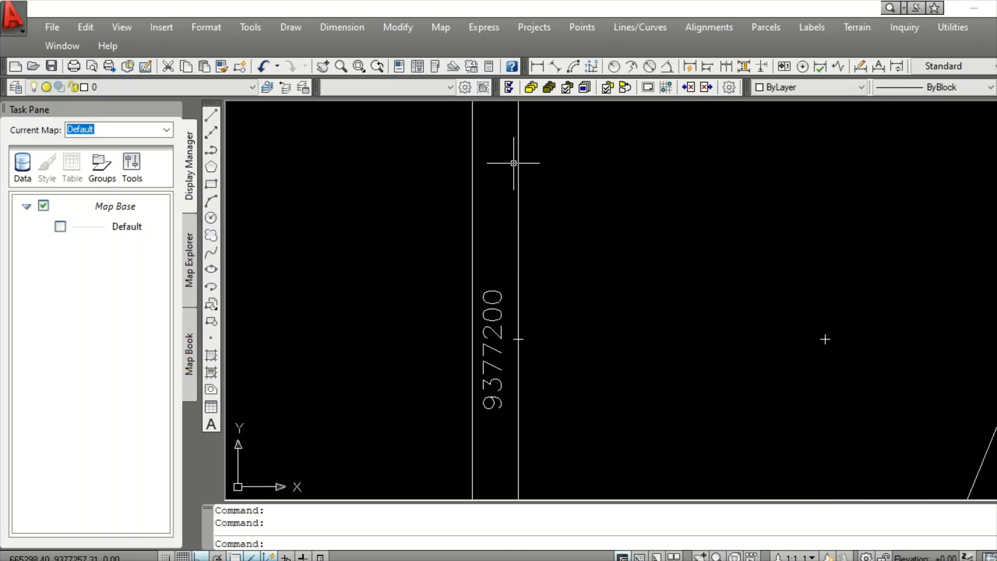
pyautogui.scroll(-10, 514, 163)
pyautogui.scroll(8, 536, 260)
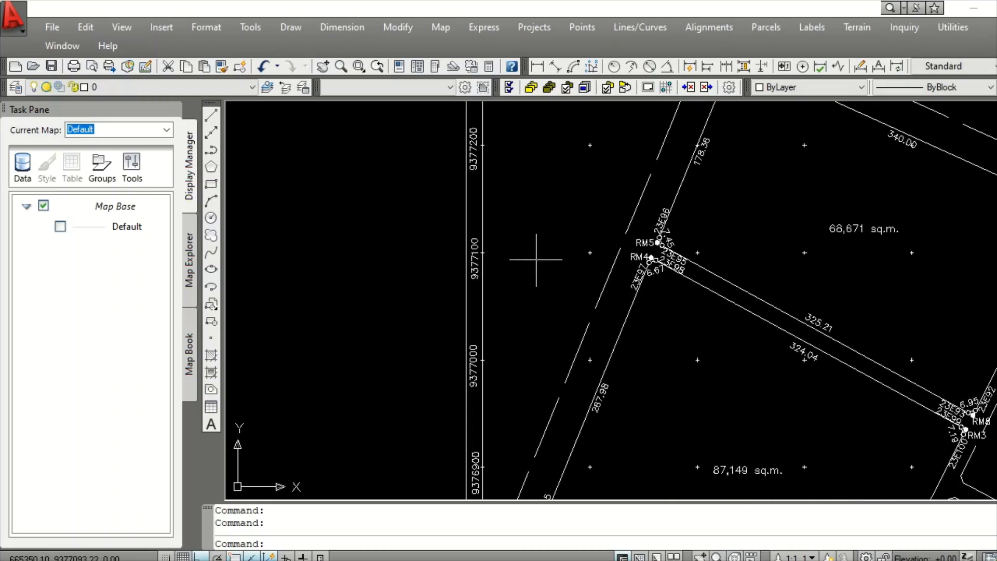
pyautogui.scroll(-8, 536, 259)
pyautogui.scroll(8, 530, 212)
pyautogui.scroll(-8, 540, 219)
pyautogui.scroll(4, 545, 274)
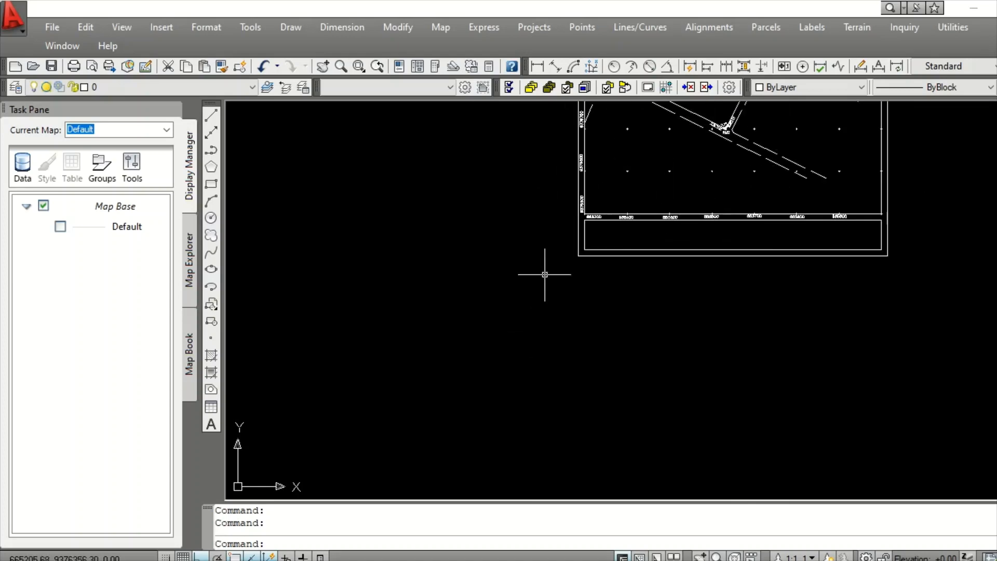
pyautogui.scroll(6, 592, 215)
pyautogui.scroll(-6, 697, 263)
pyautogui.scroll(5, 862, 229)
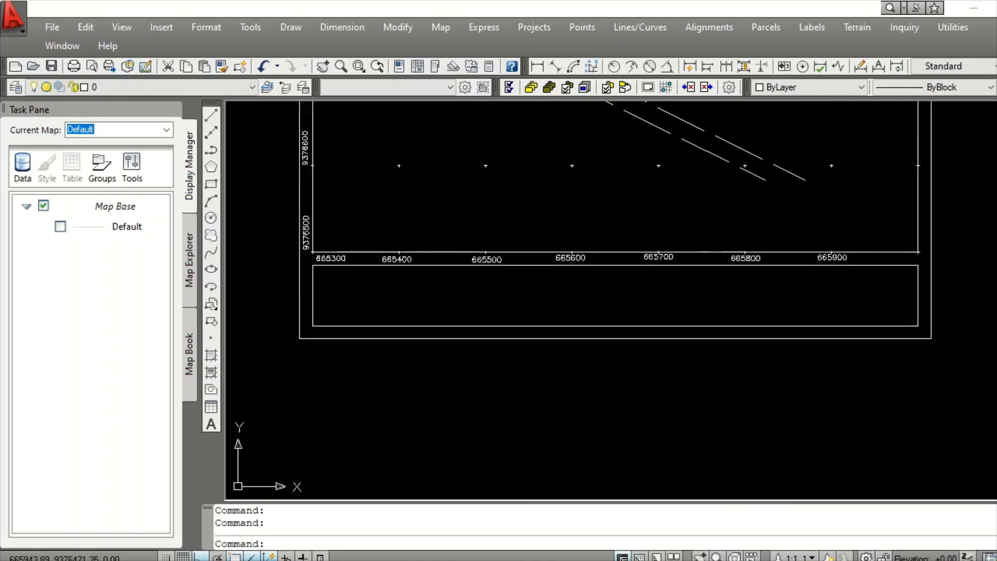
pyautogui.scroll(-4, 705, 319)
pyautogui.scroll(-2, 705, 320)
pyautogui.scroll(5, 640, 167)
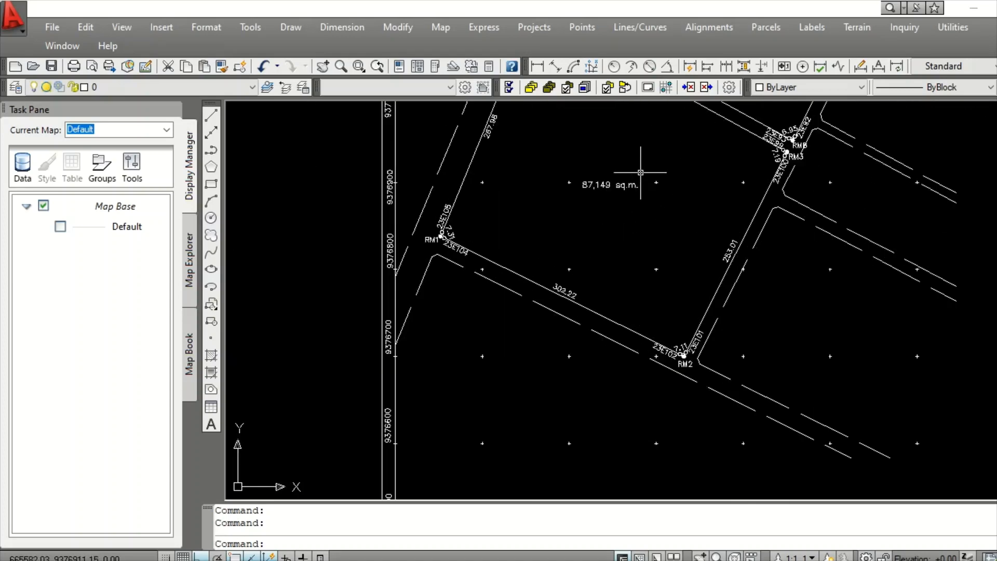
pyautogui.scroll(-8, 672, 124)
pyautogui.scroll(3, 694, 147)
pyautogui.scroll(1, 694, 147)
pyautogui.scroll(4, 639, 269)
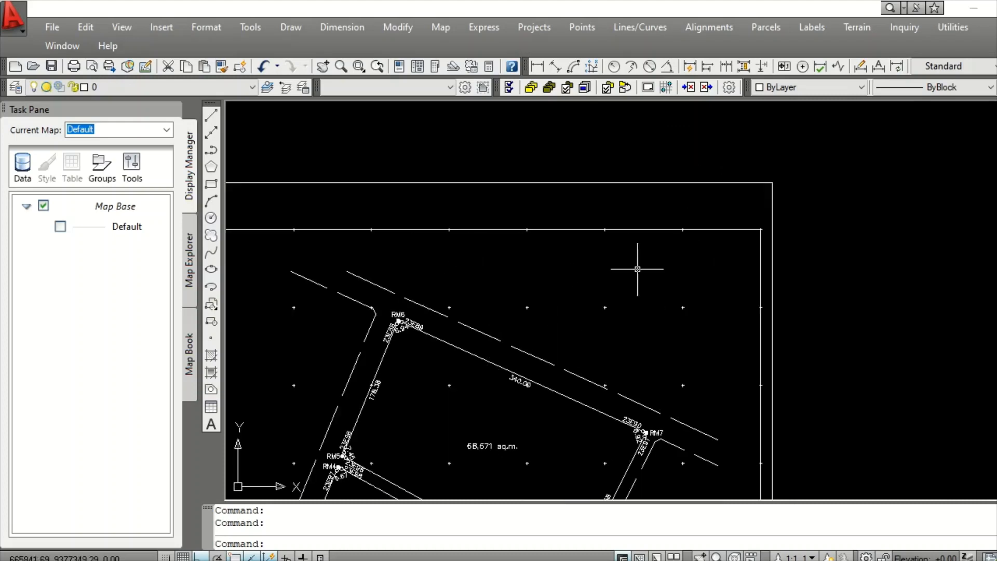
pyautogui.scroll(-4, 696, 252)
pyautogui.scroll(3, 719, 248)
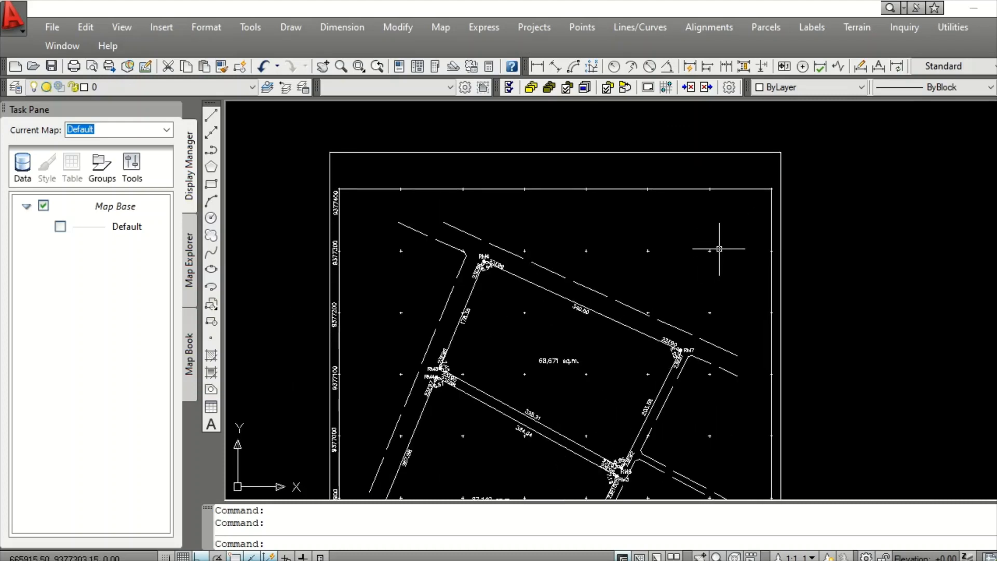
# - Open the Symbol Manager and browse the Survey, Exterior and Miscellaneous palettes of the COGO symbols
pyautogui.click(953, 27)
pyautogui.click(982, 150)
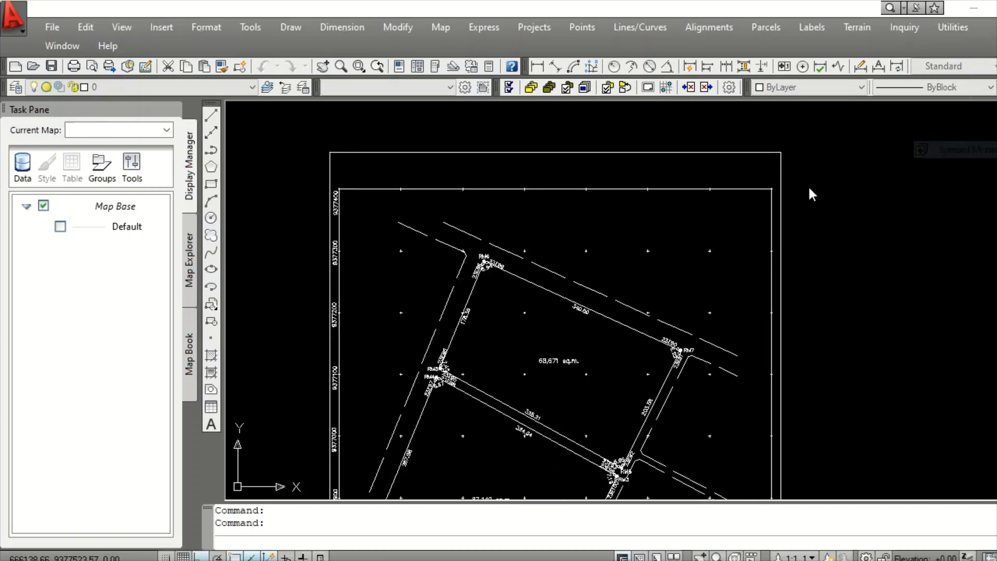
pyautogui.click(409, 173)
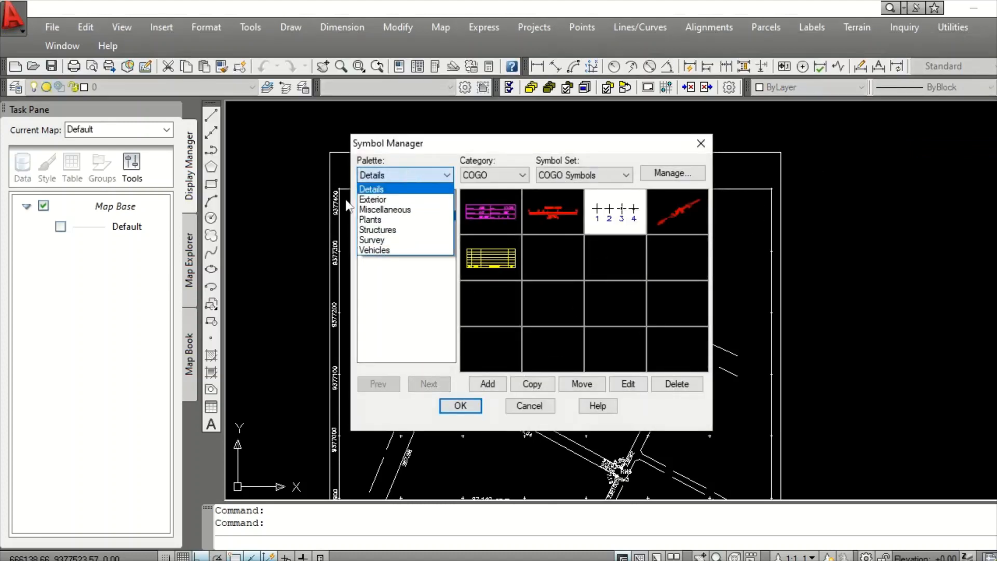
pyautogui.click(372, 240)
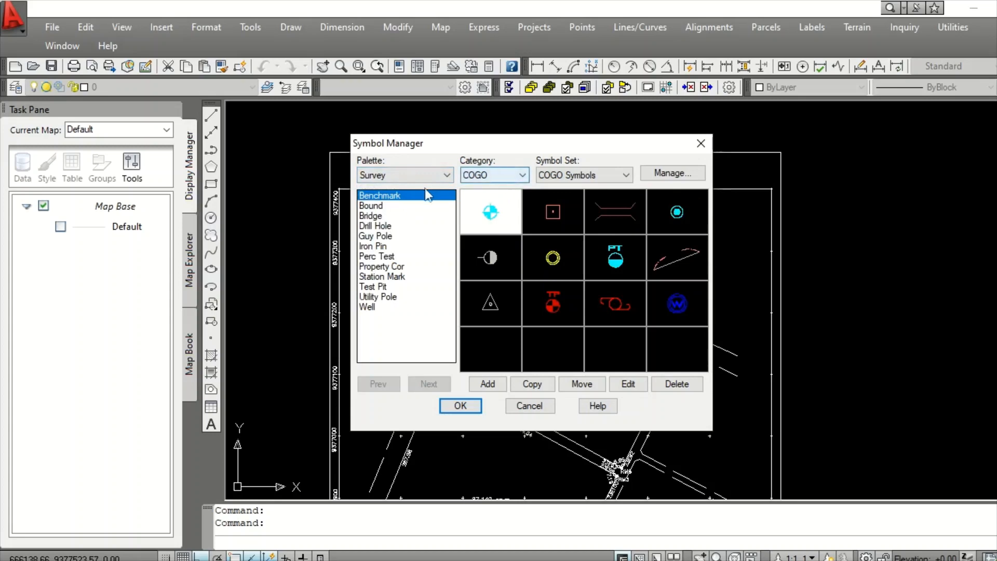
pyautogui.click(406, 178)
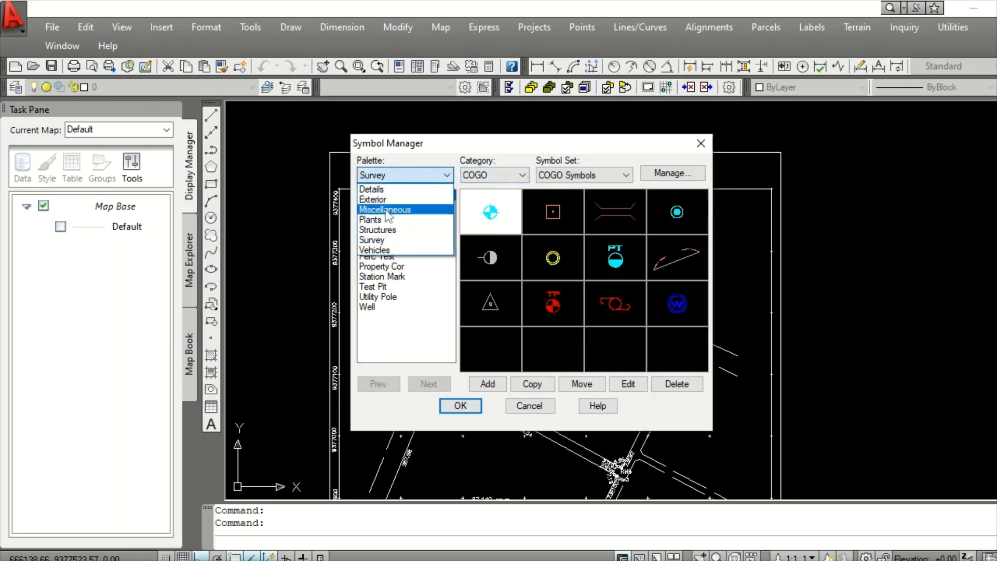
pyautogui.click(377, 200)
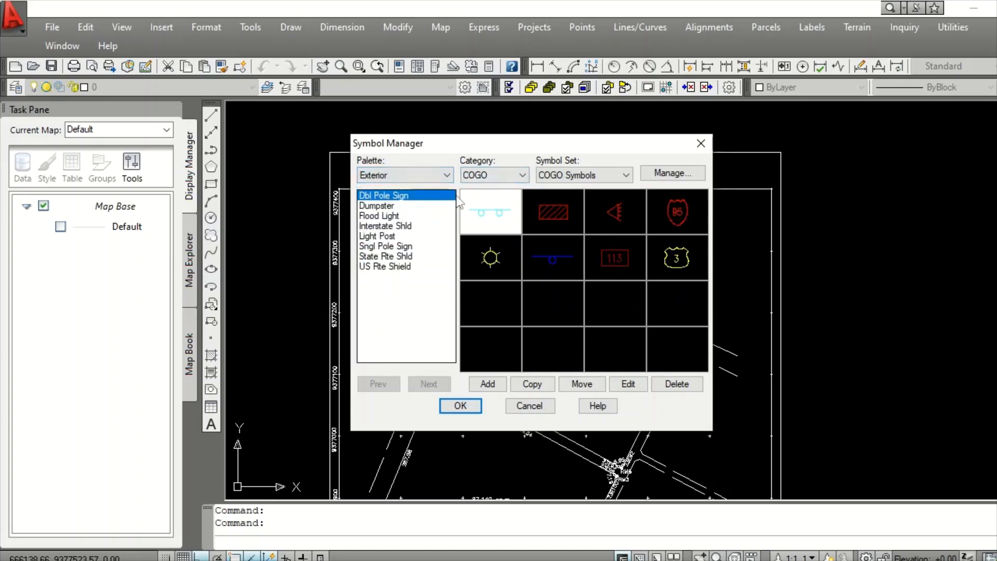
pyautogui.click(413, 176)
pyautogui.click(377, 209)
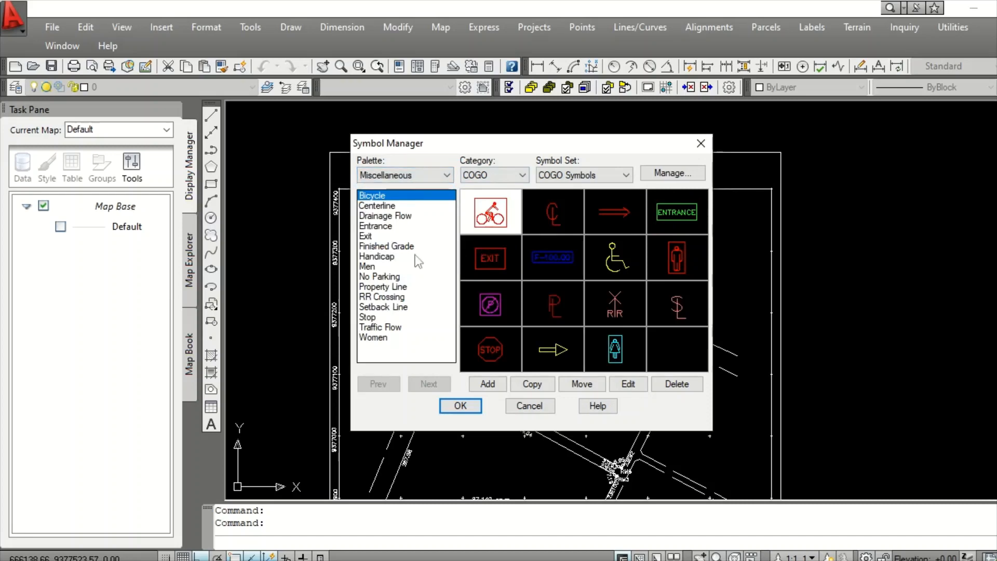
# - Choose Arrow 5 from the Annotation Symbols set in the General category as the symbol to insert
pyautogui.click(491, 175)
pyautogui.click(489, 189)
pyautogui.click(581, 175)
pyautogui.click(598, 190)
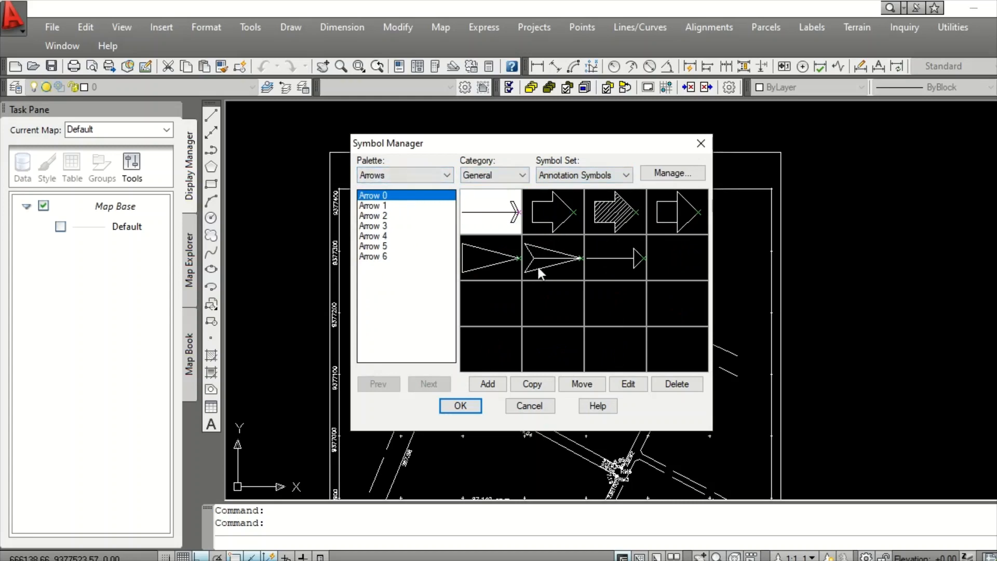
pyautogui.click(543, 257)
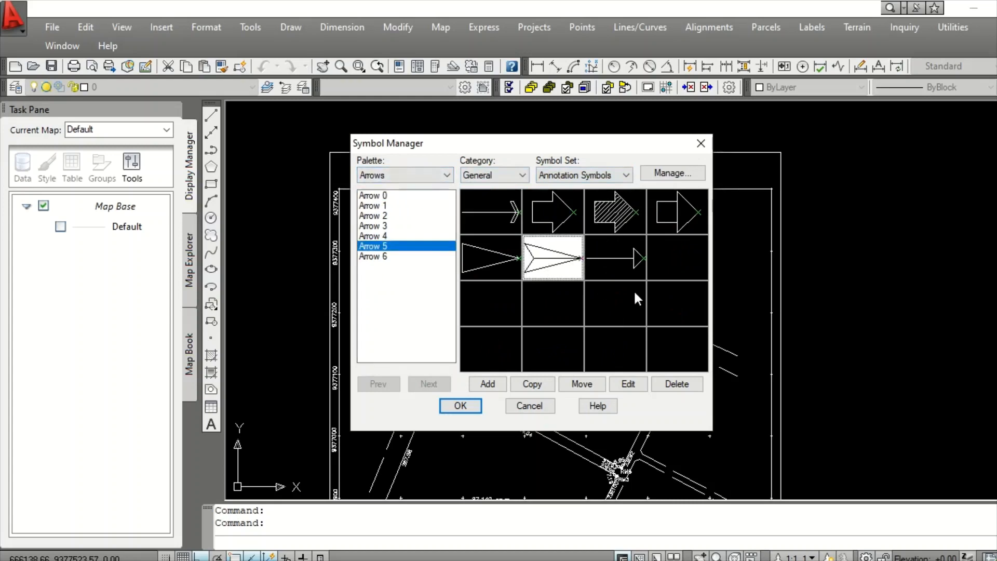
pyautogui.click(459, 405)
# - Insert one arrow symbol inside the upper-right corner of the frame, rotated to point north
pyautogui.scroll(4, 736, 217)
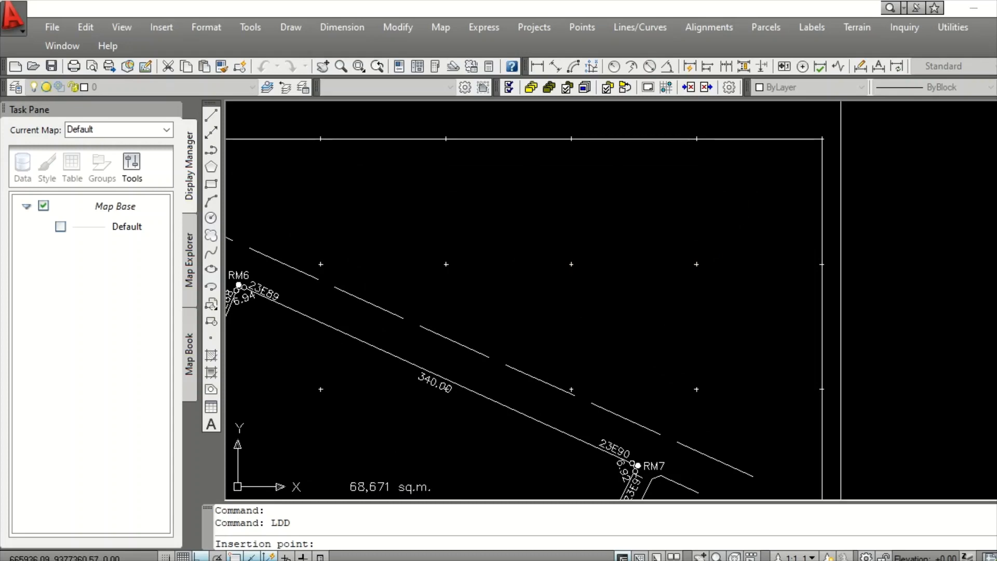
pyautogui.click(764, 248)
pyautogui.scroll(5, 739, 185)
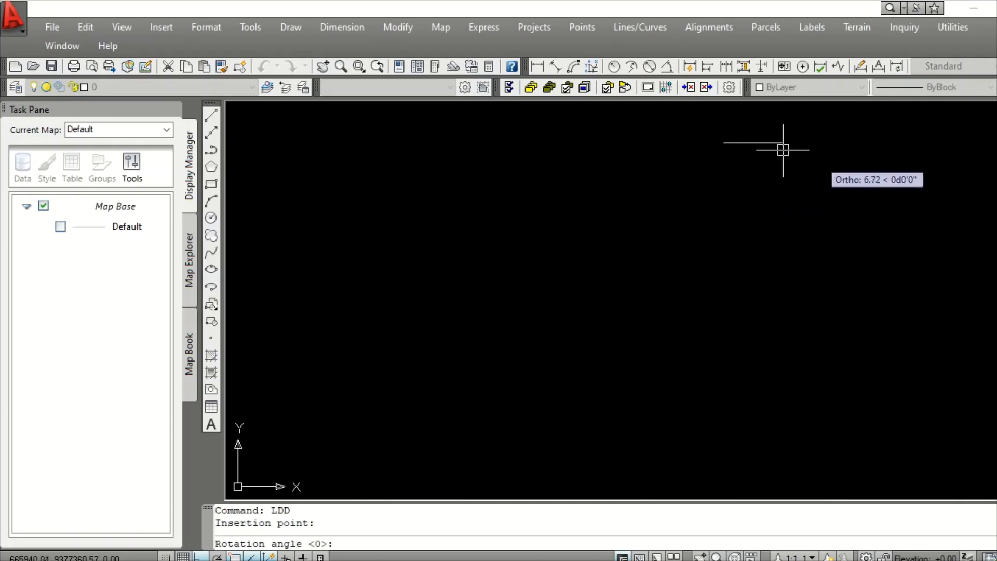
pyautogui.scroll(5, 704, 135)
pyautogui.scroll(6, 776, 164)
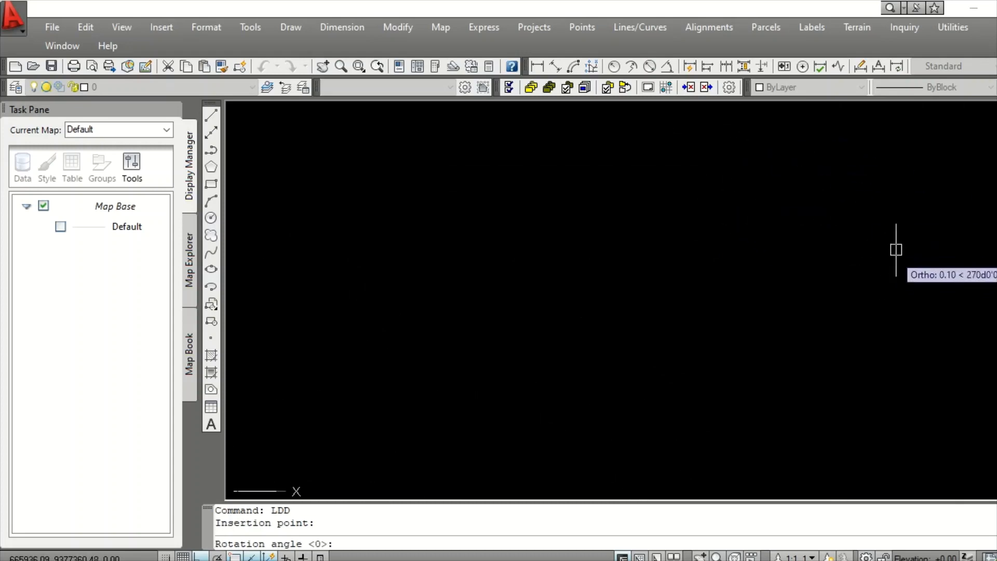
pyautogui.scroll(3, 905, 130)
pyautogui.scroll(4, 896, 200)
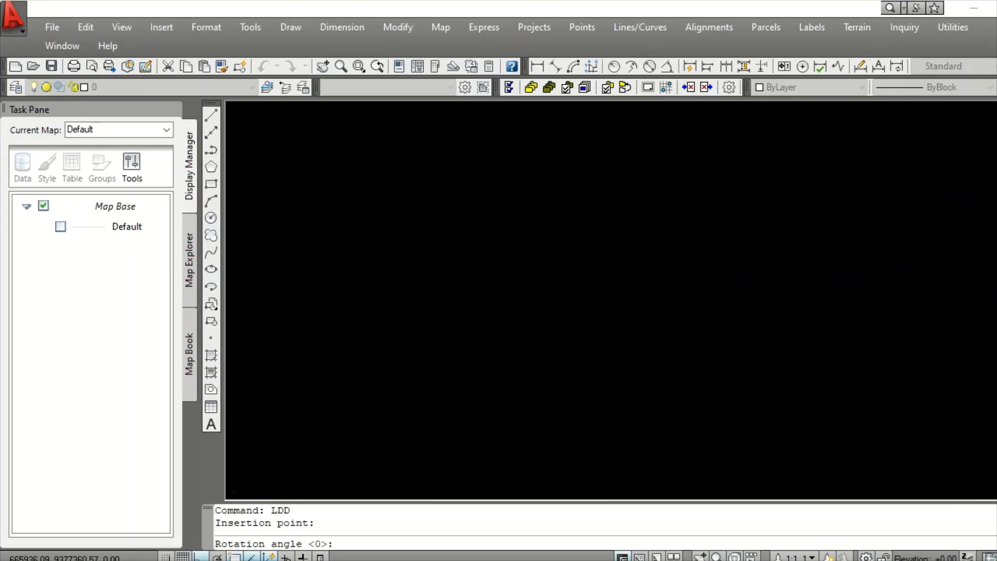
pyautogui.click(895, 179)
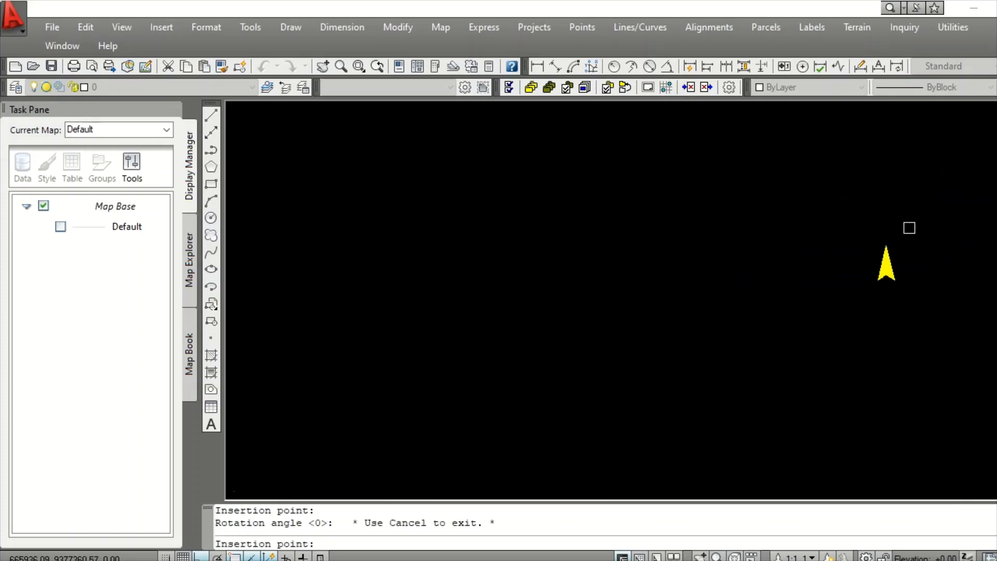
pyautogui.press('Escape')
# - Set the north arrow block's X scale to 350 and its Y scale to 250
pyautogui.click(938, 223)
pyautogui.click(834, 322)
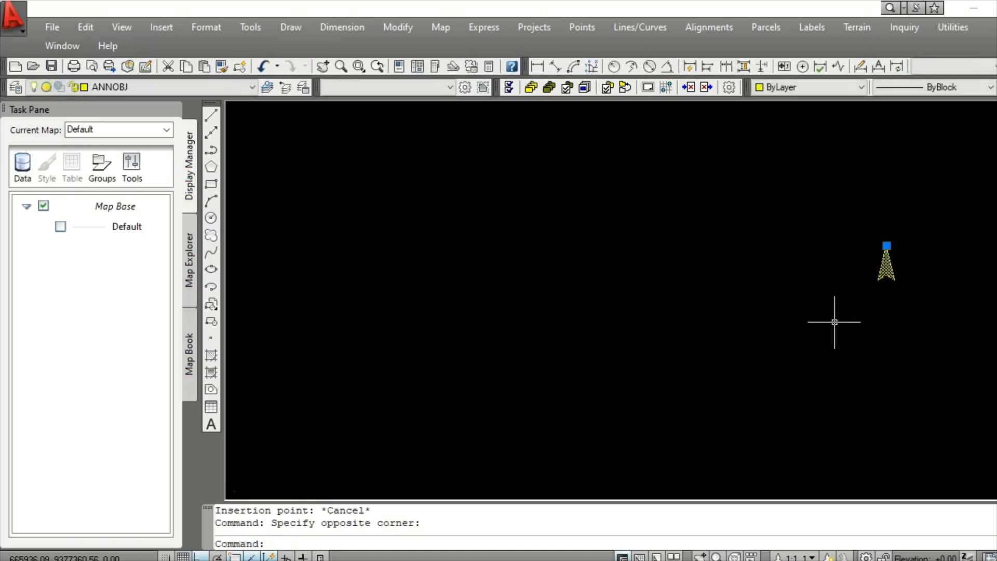
pyautogui.rightClick(825, 300)
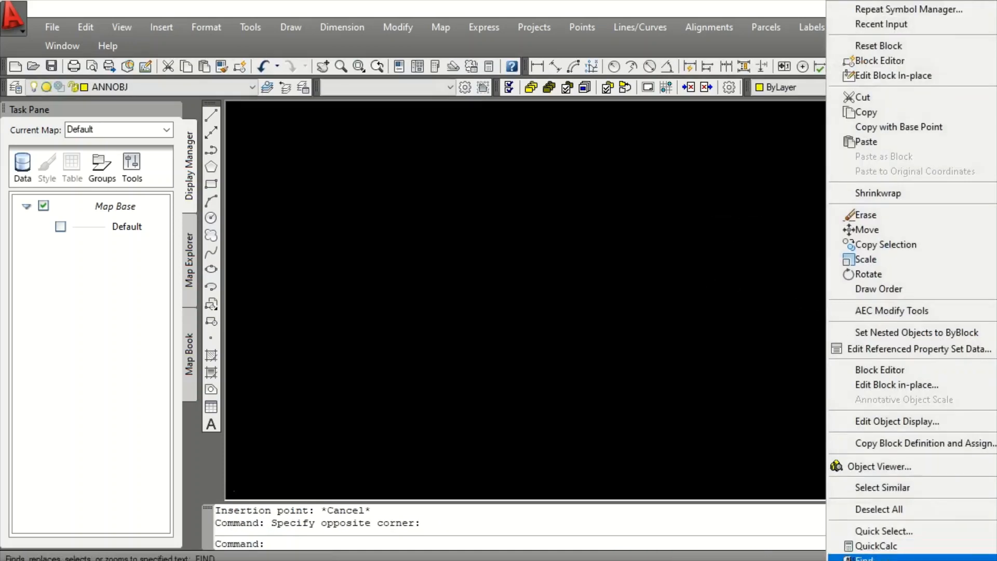
pyautogui.click(872, 559)
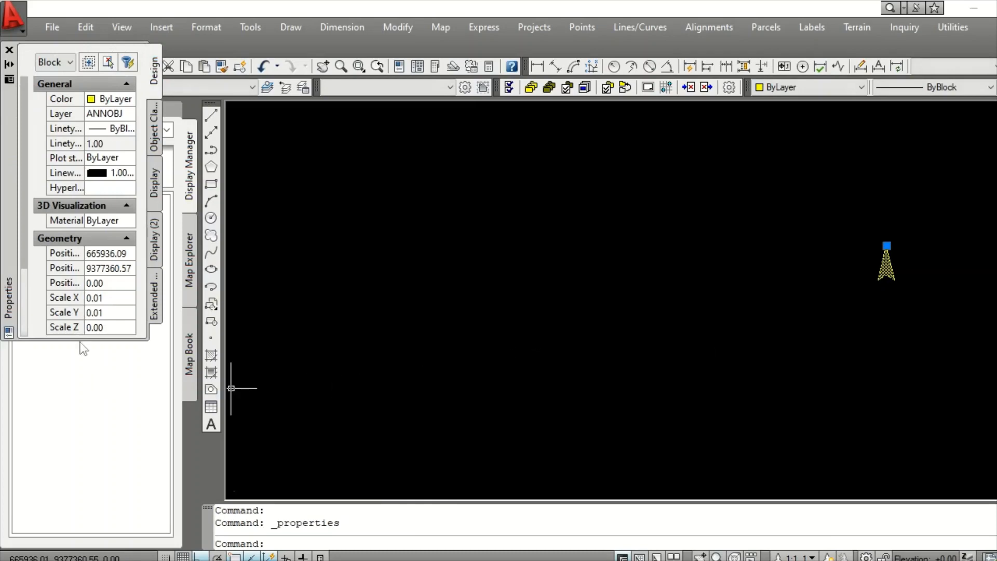
pyautogui.click(107, 298)
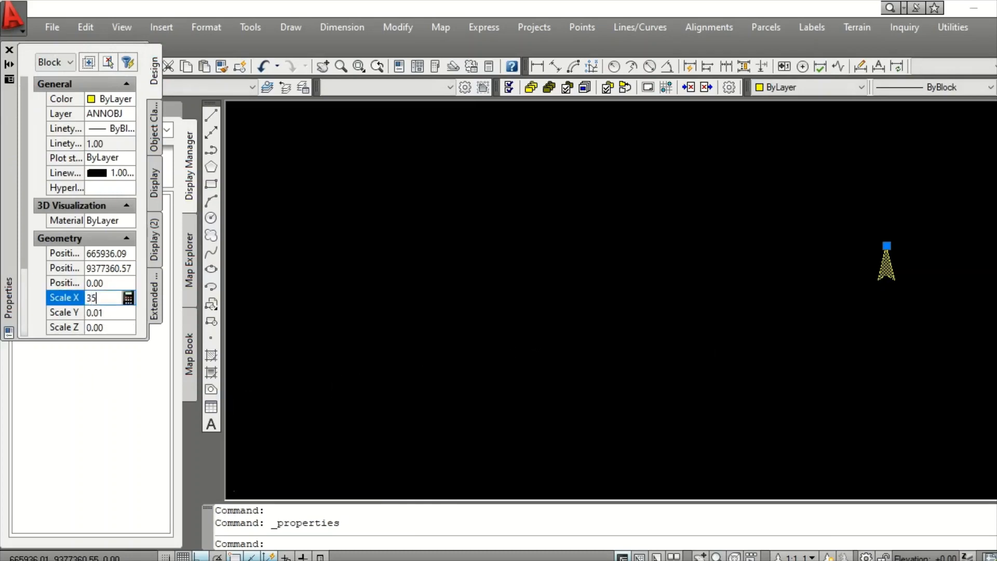
pyautogui.click(104, 313)
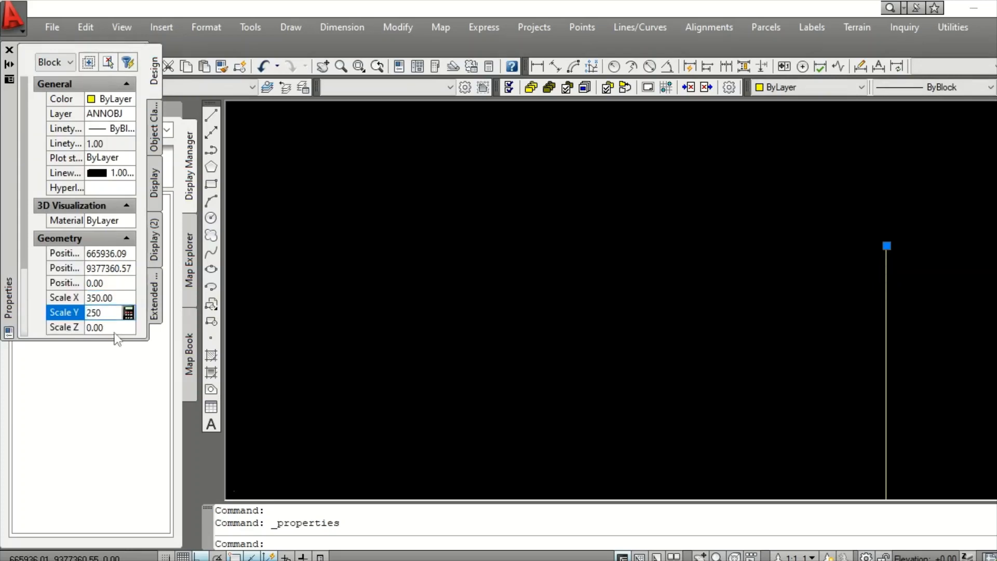
pyautogui.write('250')
pyautogui.click(116, 333)
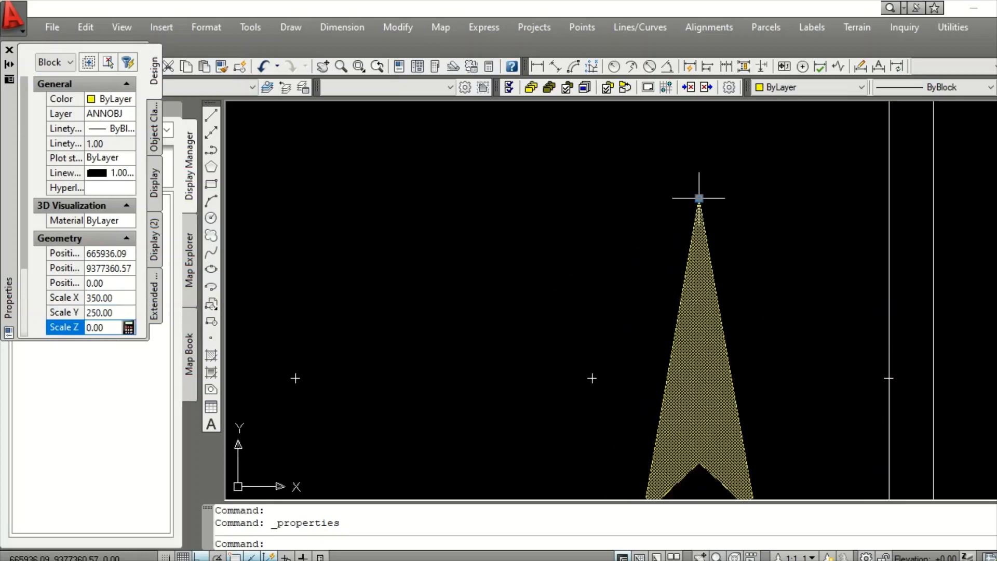
# - Deselect the north arrow and examine its size and position against the parcels, frame and overall sheet layout
pyautogui.scroll(-10, 699, 198)
pyautogui.scroll(8, 701, 189)
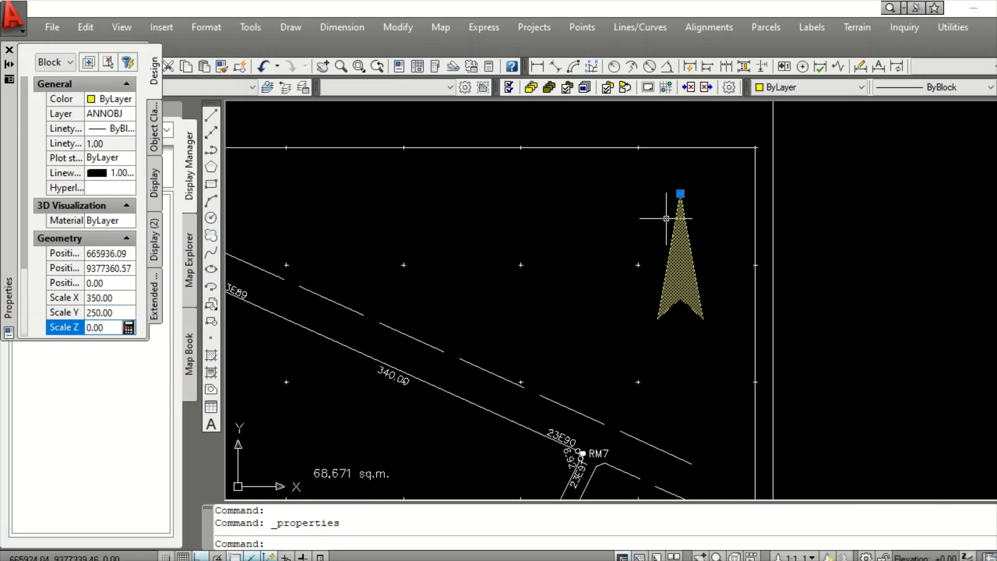
pyautogui.press('Escape')
pyautogui.scroll(-6, 853, 216)
pyautogui.scroll(4, 779, 251)
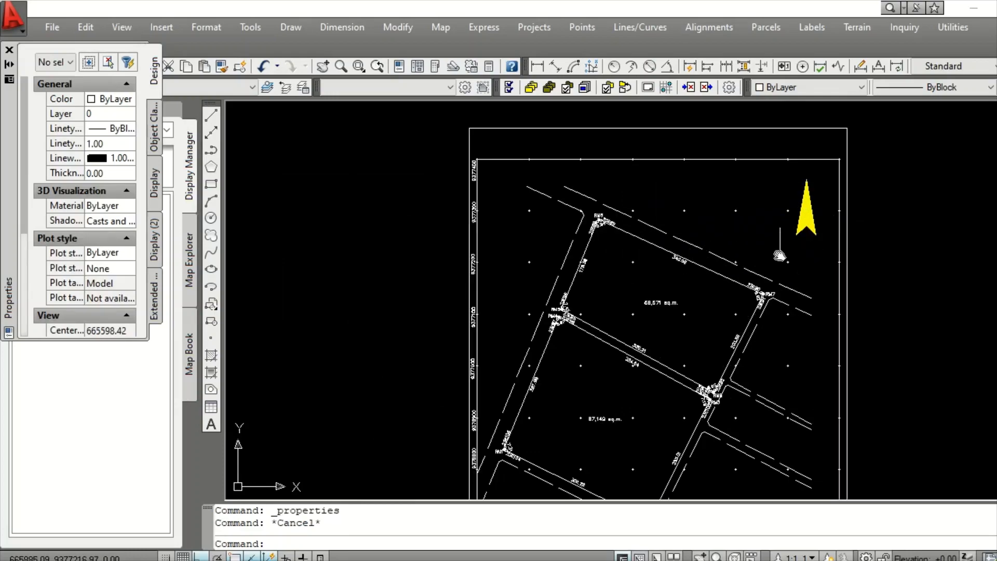
pyautogui.moveTo(779, 252); pyautogui.dragTo(767, 220, button='middle')
pyautogui.scroll(-4, 767, 220)
pyautogui.scroll(5, 774, 193)
pyautogui.scroll(-5, 734, 167)
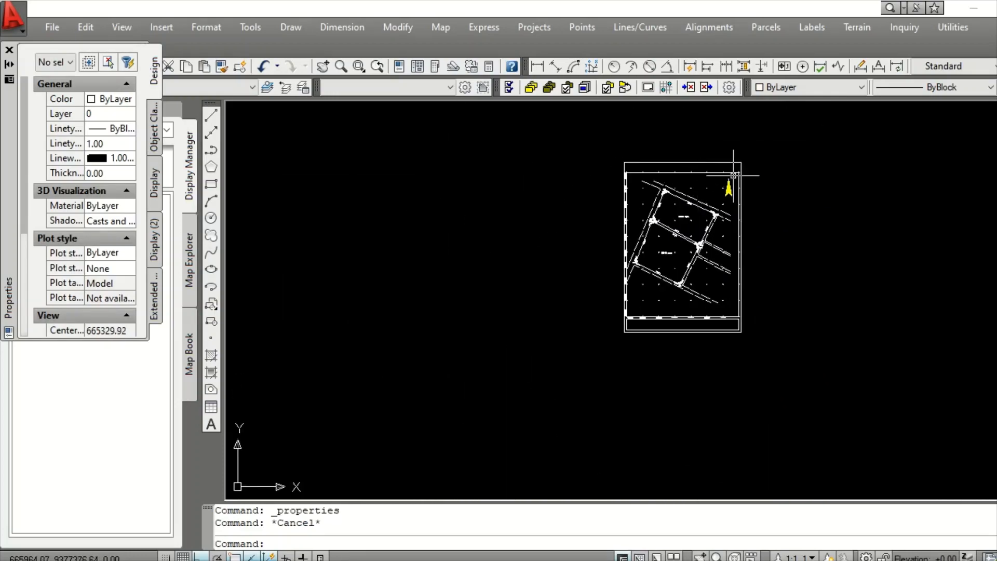